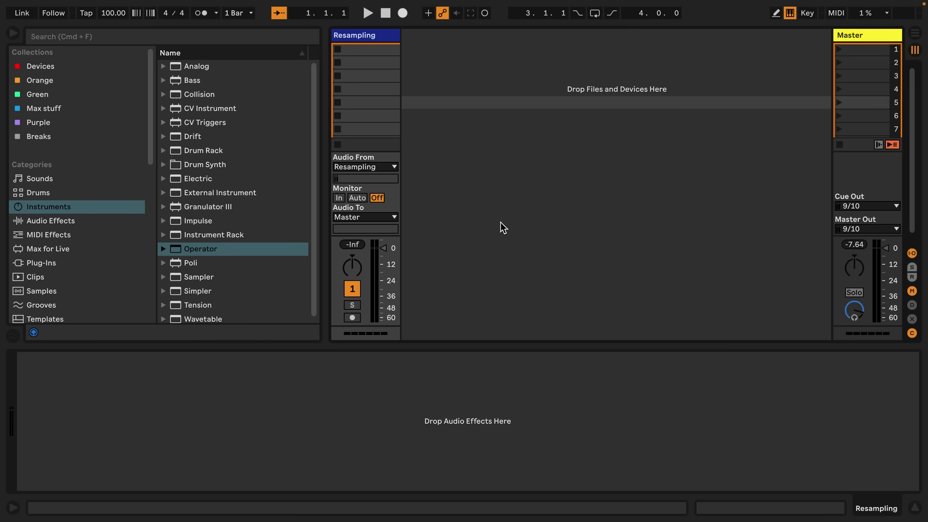
Step: Load Operator onto a new MIDI track and create a one-bar clip in its first slot with a C2 note filling the bar
click(500, 223)
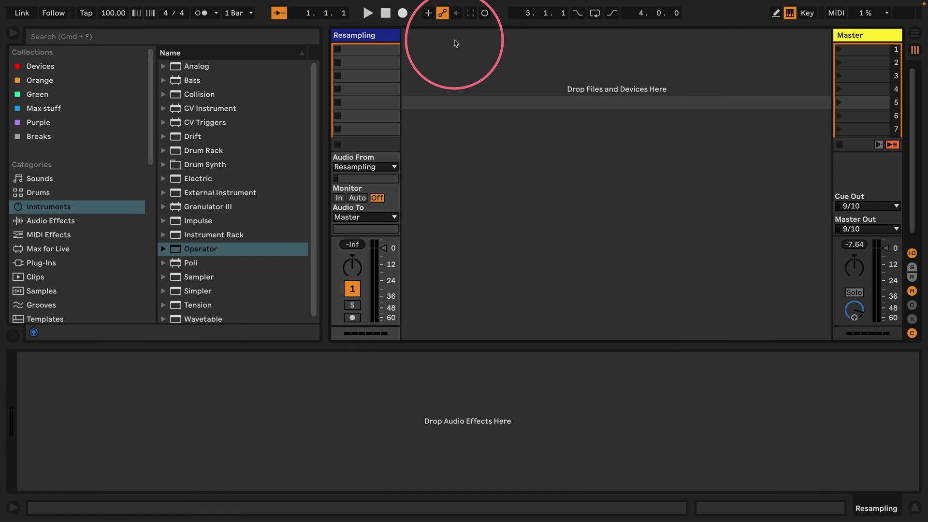
drag(186, 248, 472, 66)
double_click(438, 48)
scroll(309, 425, down, 8)
double_click(355, 358)
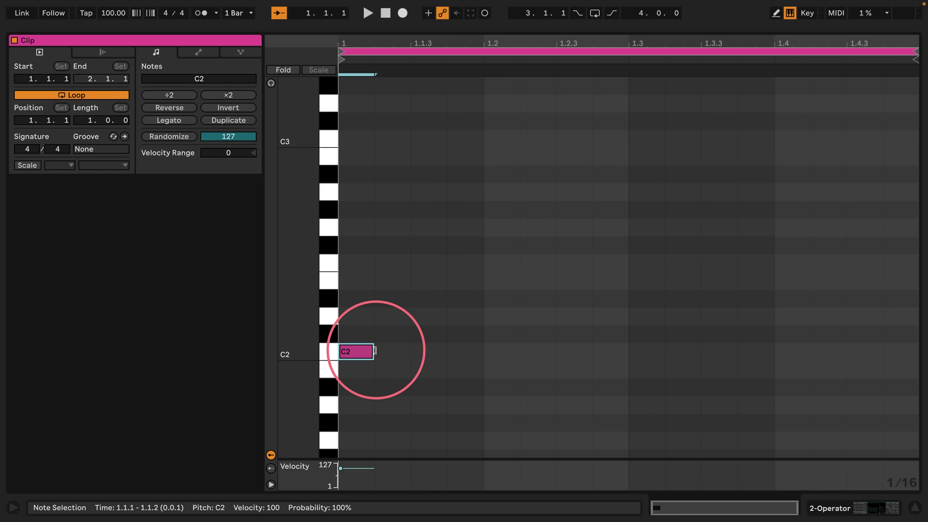
drag(373, 352, 895, 375)
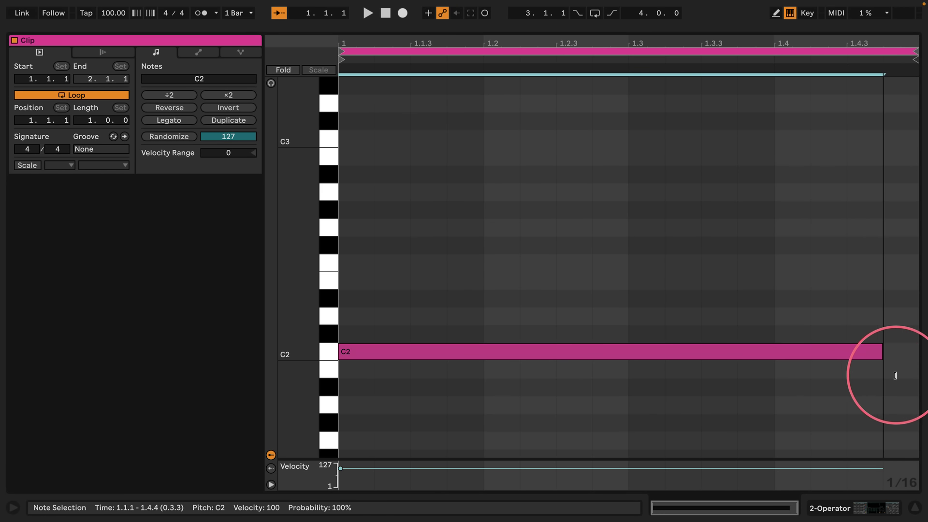
Step: Return to the Operator device and audition the C2 clip, stopping the clip after listening
click(827, 507)
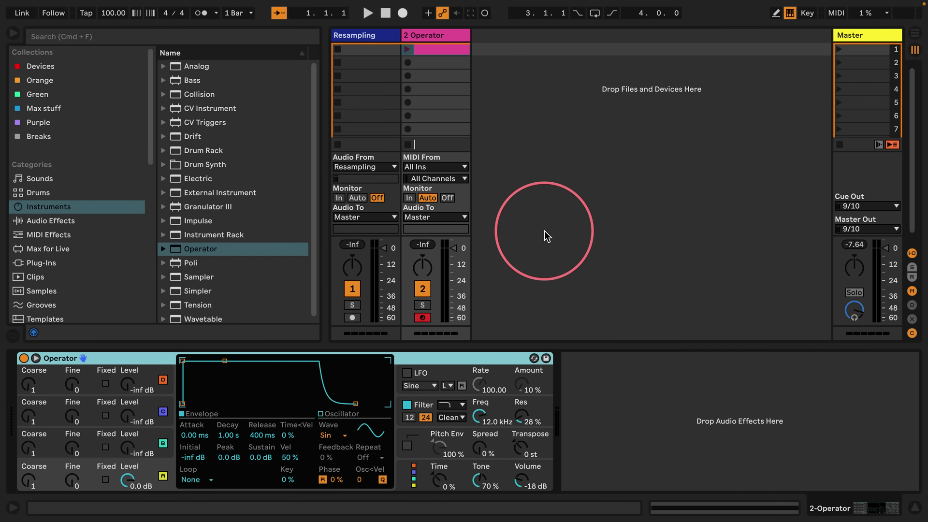
click(408, 48)
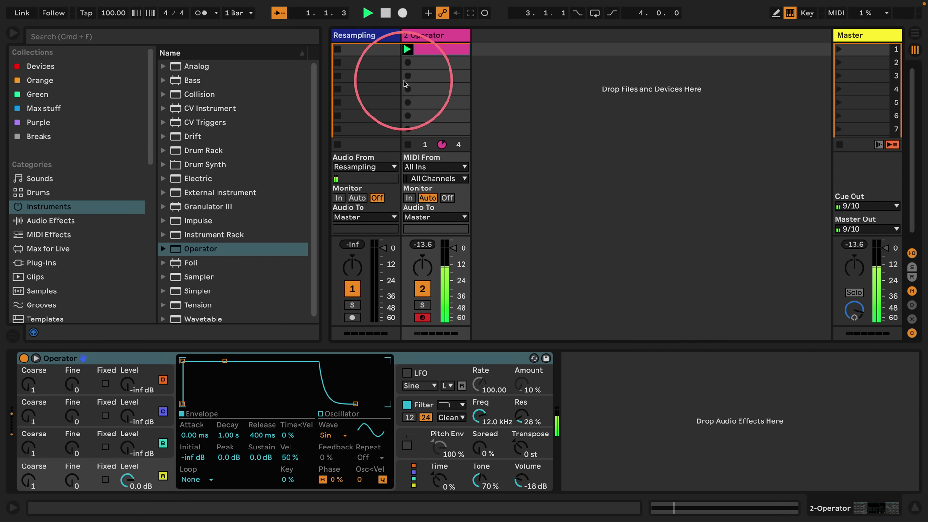
click(407, 145)
Step: Insert a new audio track beside the Operator track and name it mic
click(519, 102)
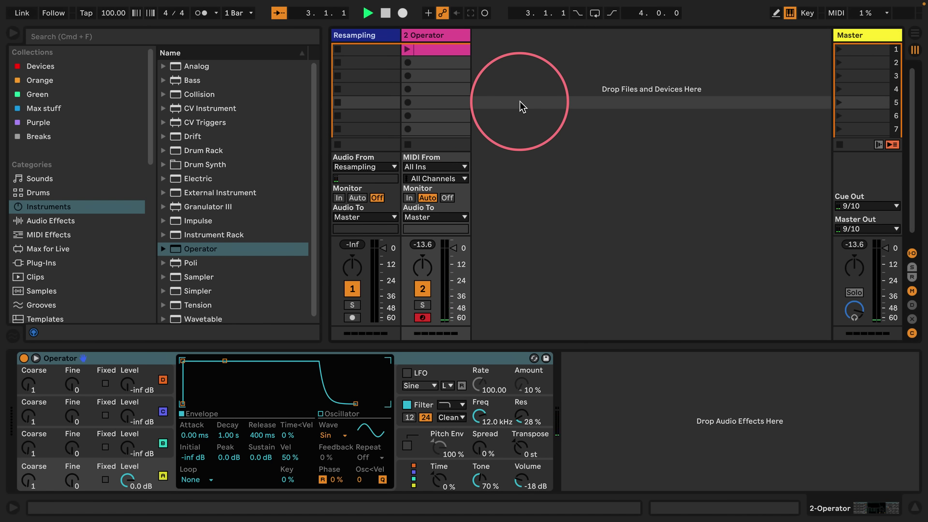
key(super+t)
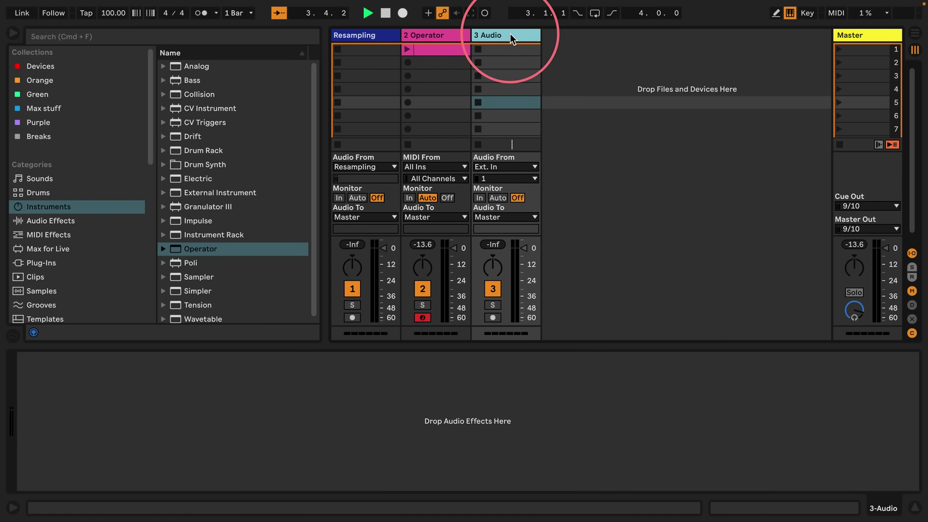
key(super+r)
text(mic)
key(Return)
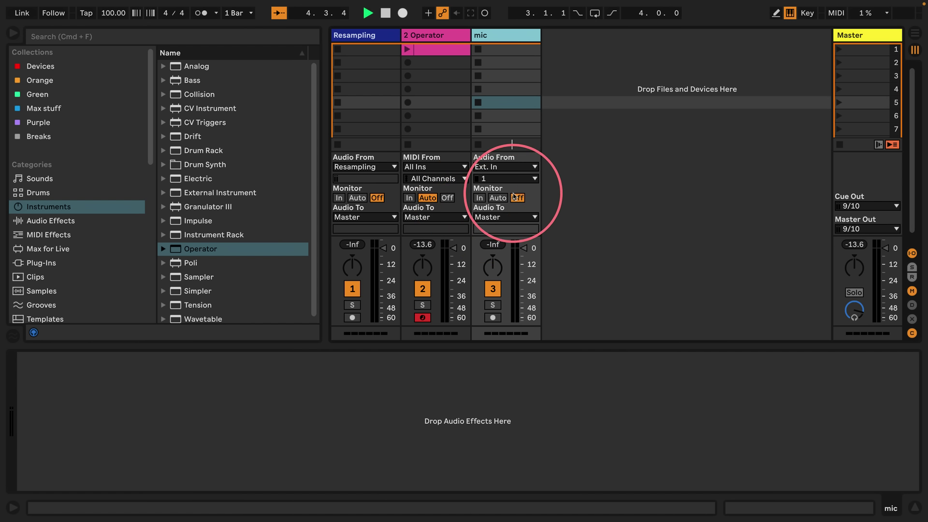
Step: Set the mic track's external input channel to 6 and its monitoring to In
click(510, 179)
click(492, 312)
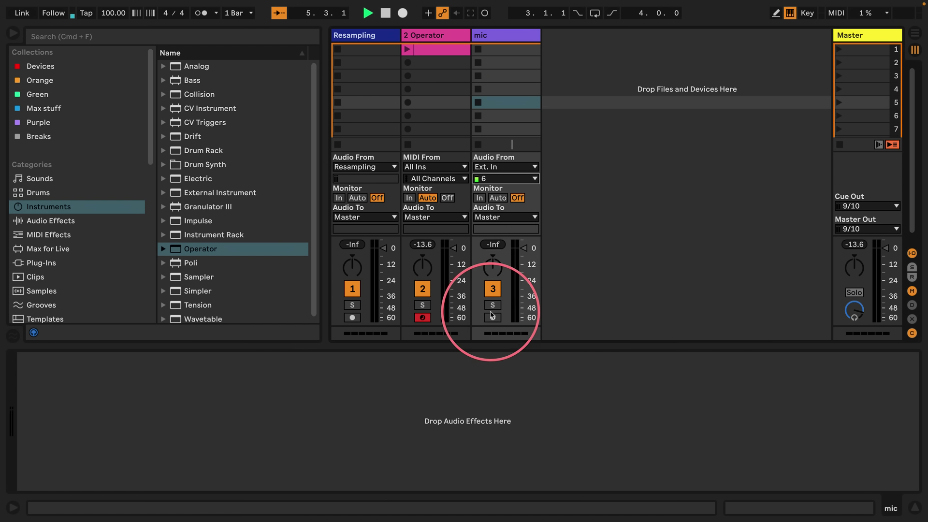
click(478, 198)
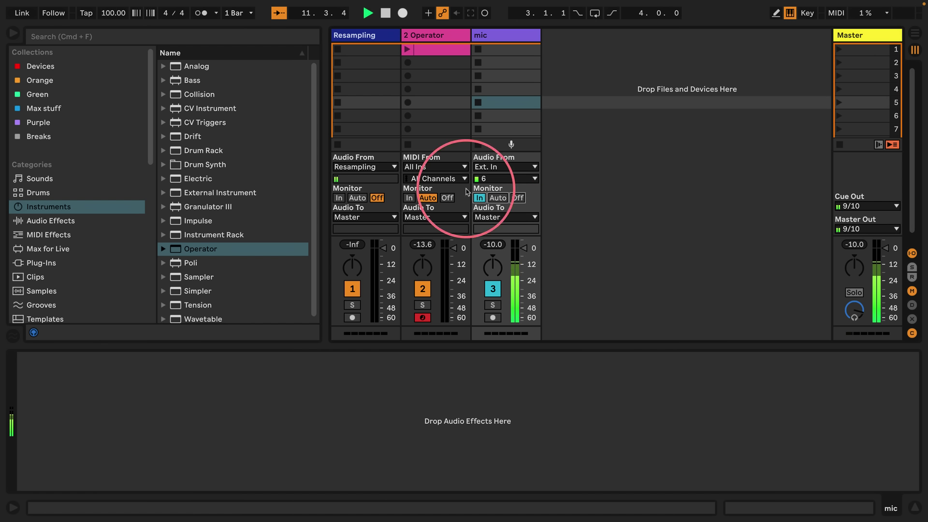
Step: Add the Tuner audio effect to the mic track
click(484, 32)
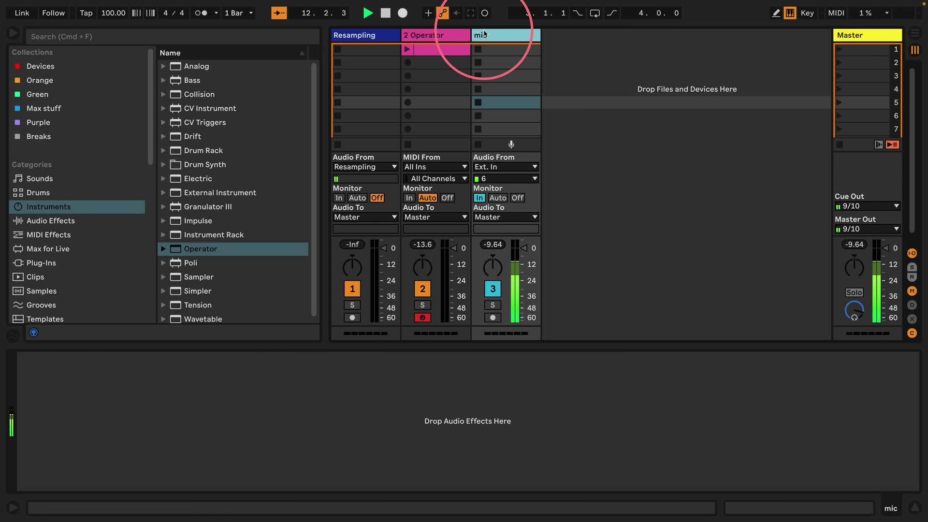
click(172, 246)
click(50, 218)
scroll(216, 193, down, 15)
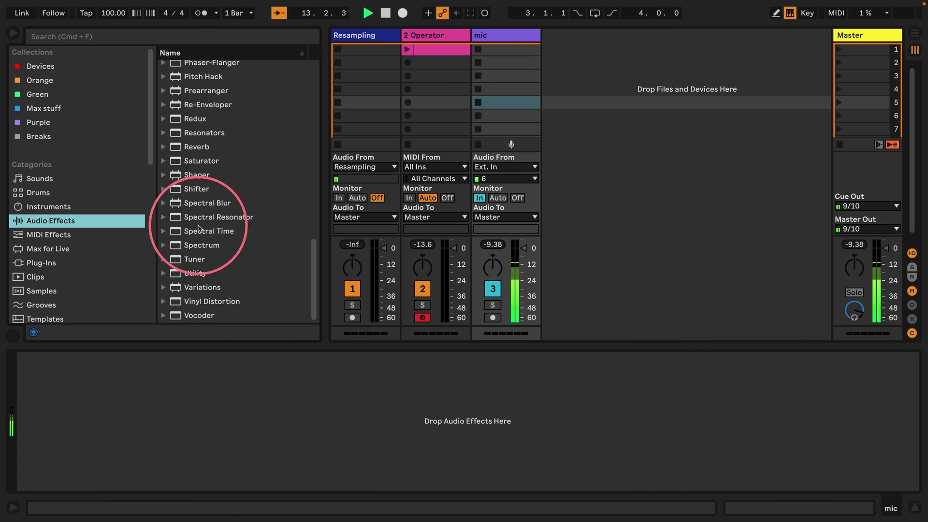
drag(179, 265, 267, 391)
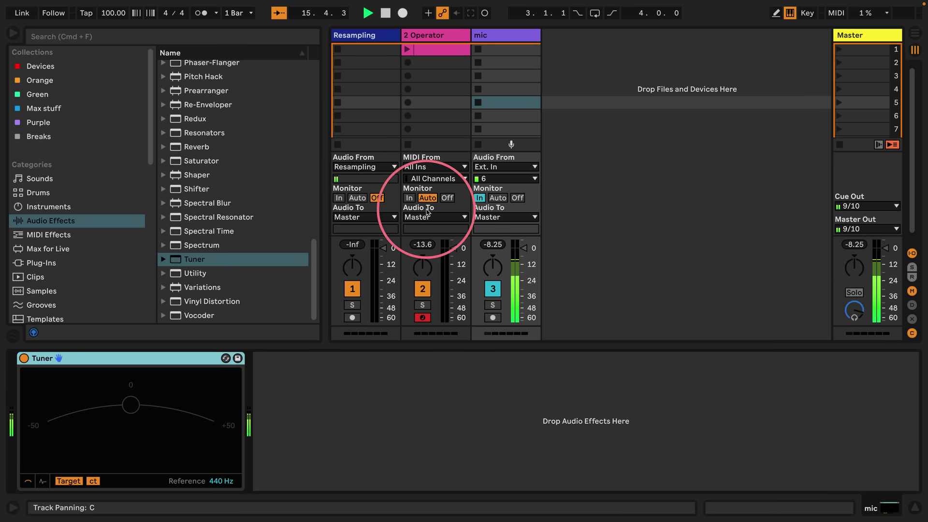
Step: Launch the Operator clip as a reference tone and record a microphone take into the armed mic track's first slot
click(407, 49)
click(492, 318)
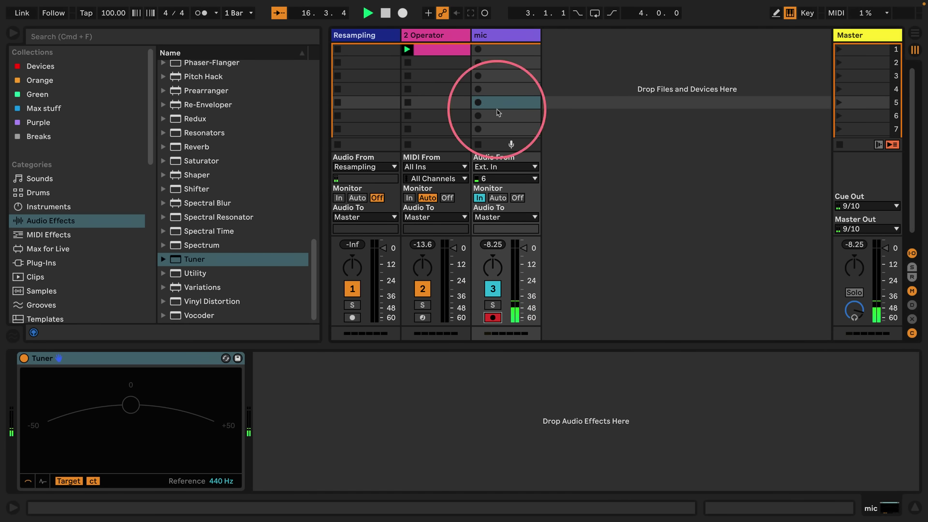
click(494, 51)
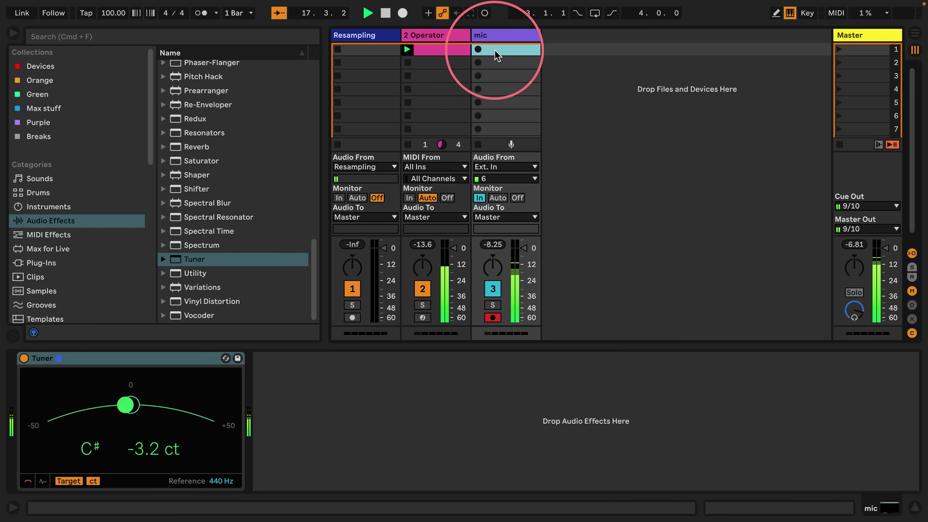
key(Return)
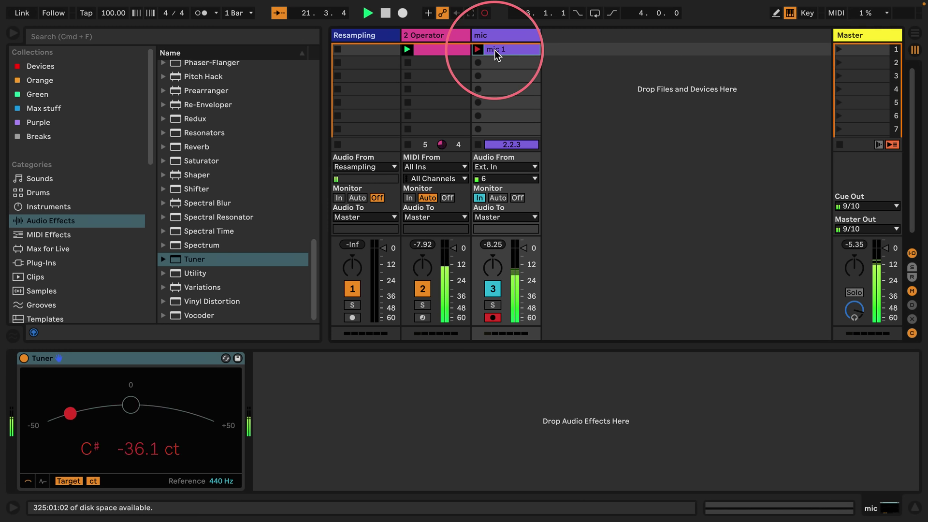
click(494, 50)
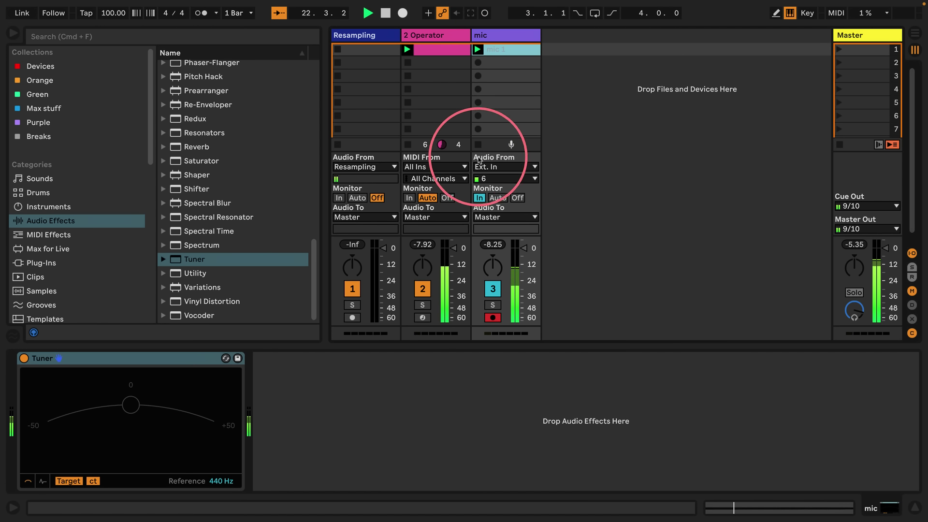
Step: Set the mic track's monitoring to Auto, disarm the track and stop playback
click(498, 198)
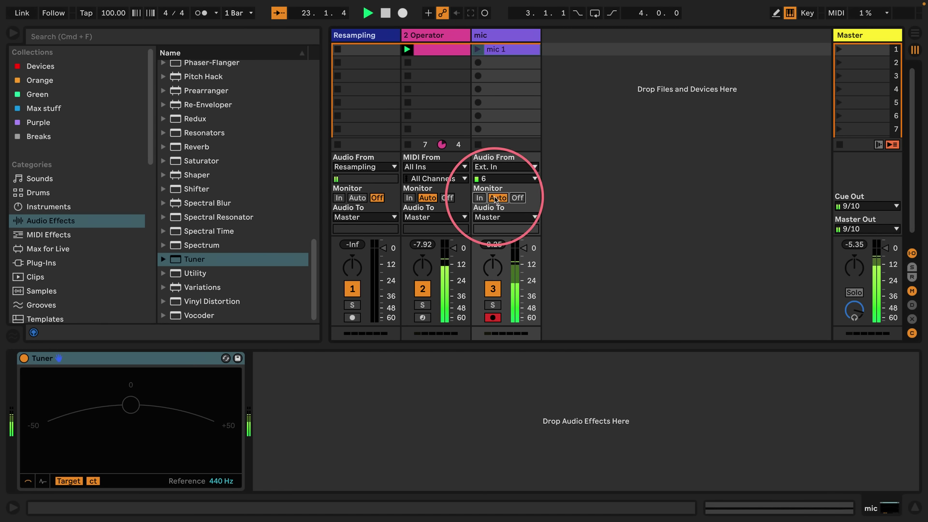
click(492, 317)
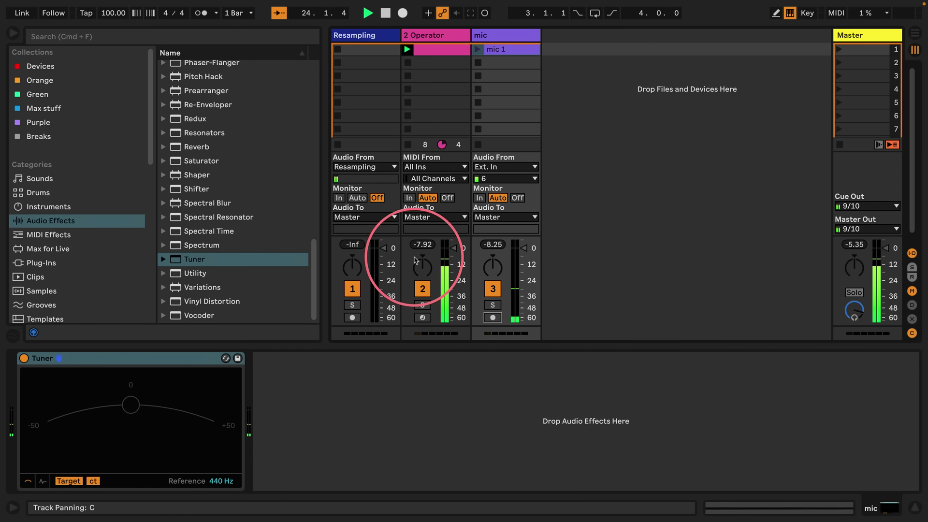
key(space)
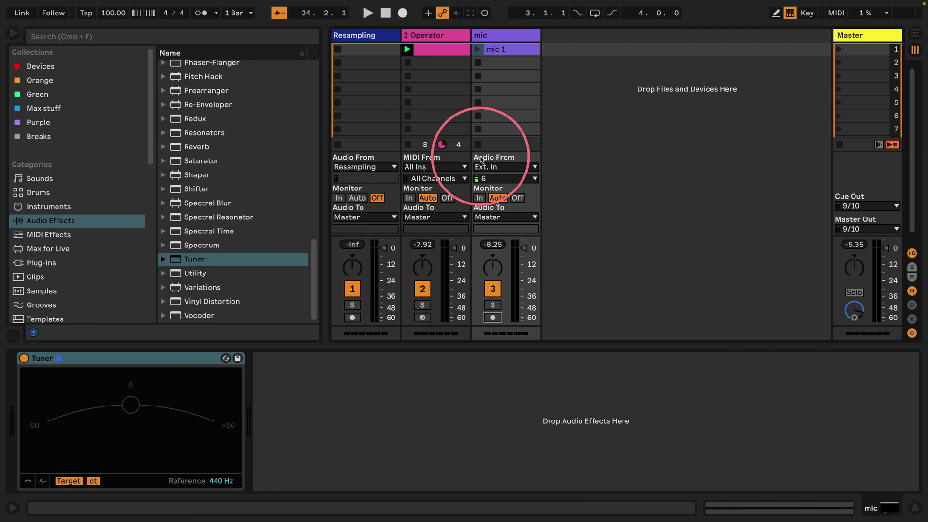
Step: Show the recorded mic clip's waveform below the session and audition the clip without the Operator clip
double_click(497, 49)
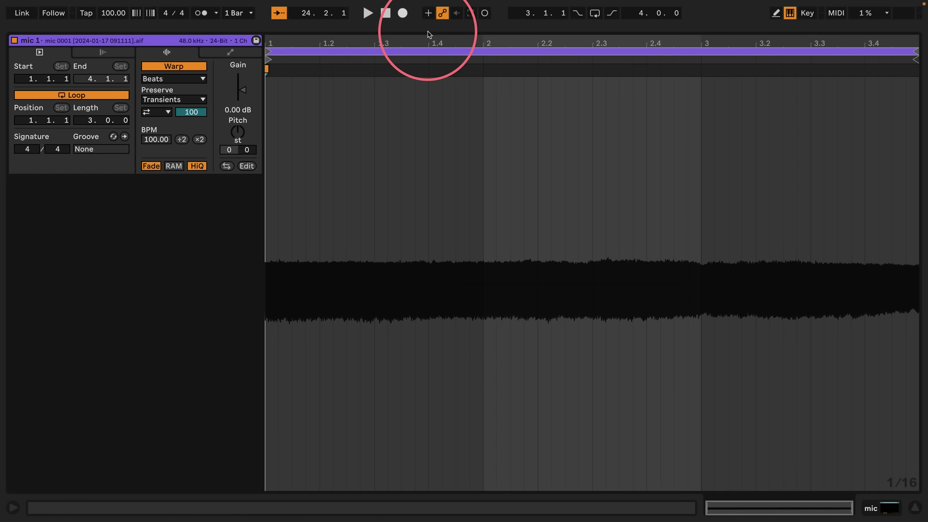
drag(423, 29, 424, 345)
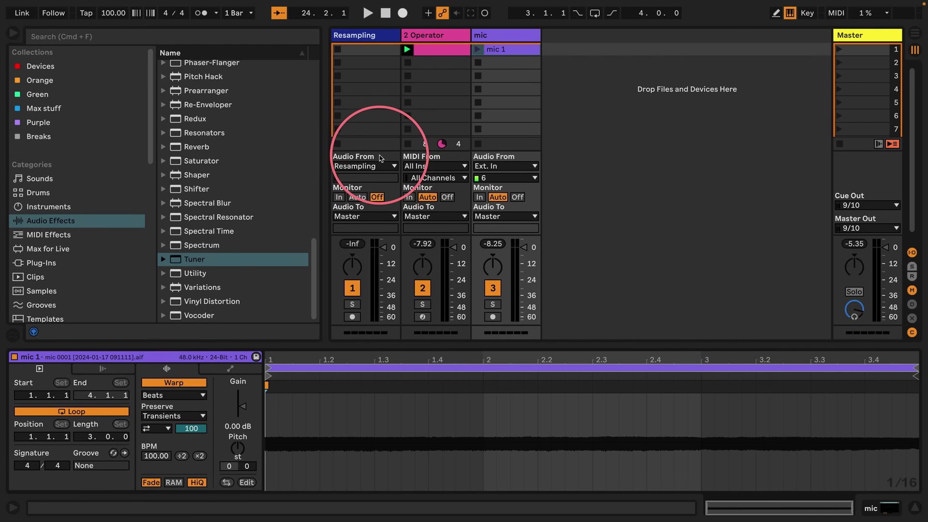
click(409, 144)
click(479, 49)
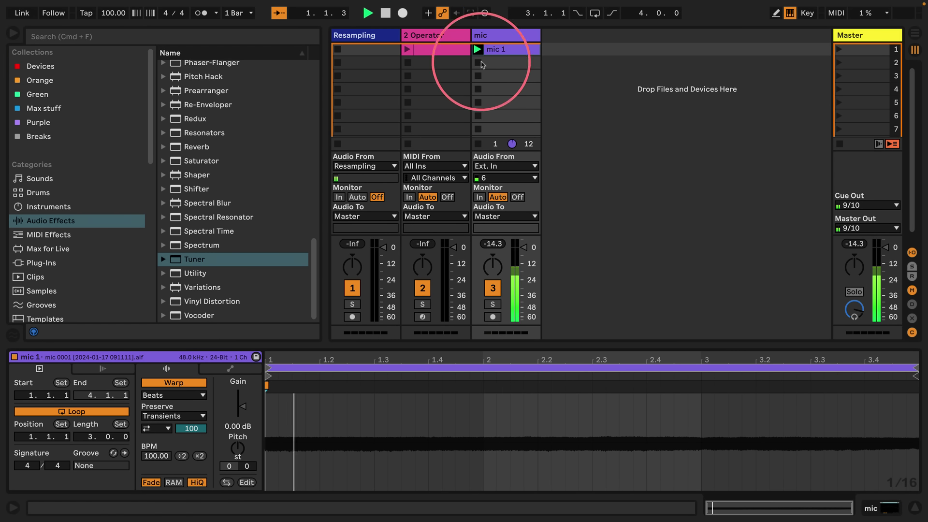
key(space)
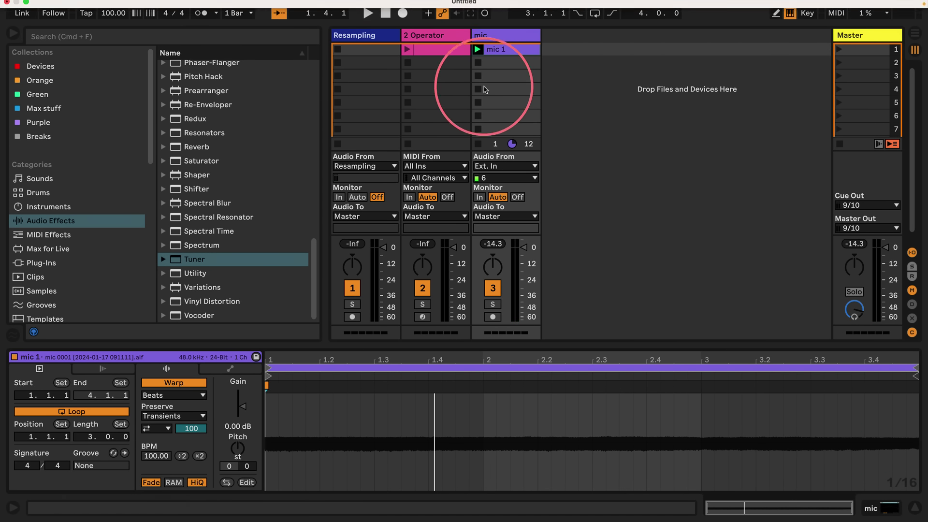
Step: Copy the recorded mic clip into the first slot of the Resampling track
click(501, 48)
click(357, 48)
key(super+v)
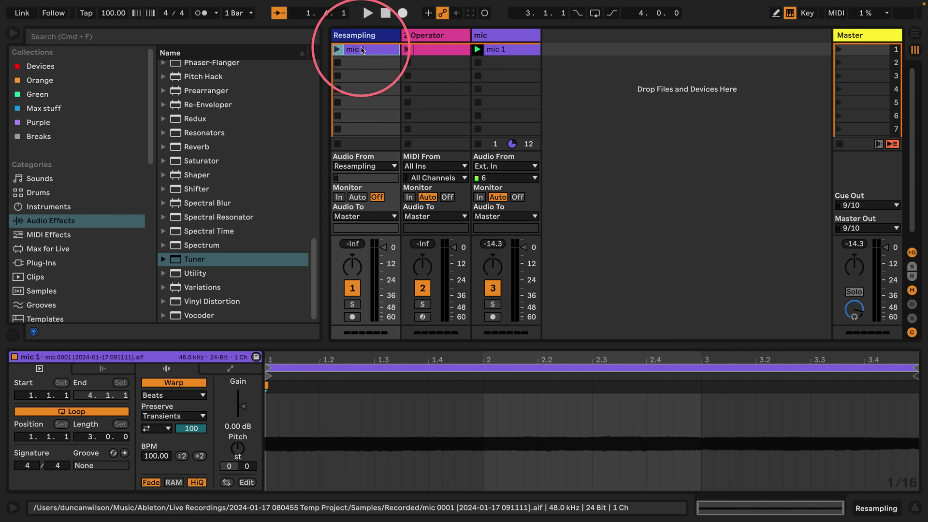
Step: Add Spectral Time after the Tuner on the mic track and set its Freezer interval to 1/64
click(508, 37)
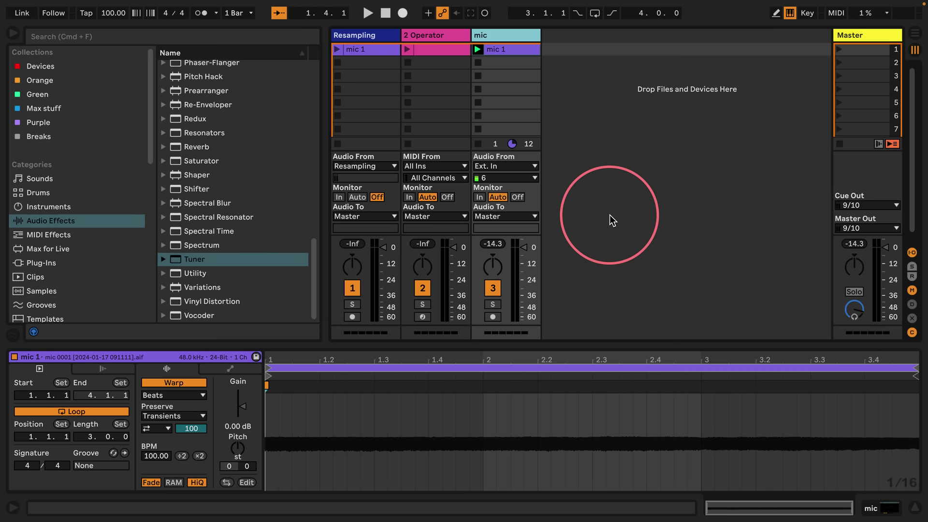
drag(178, 234, 507, 42)
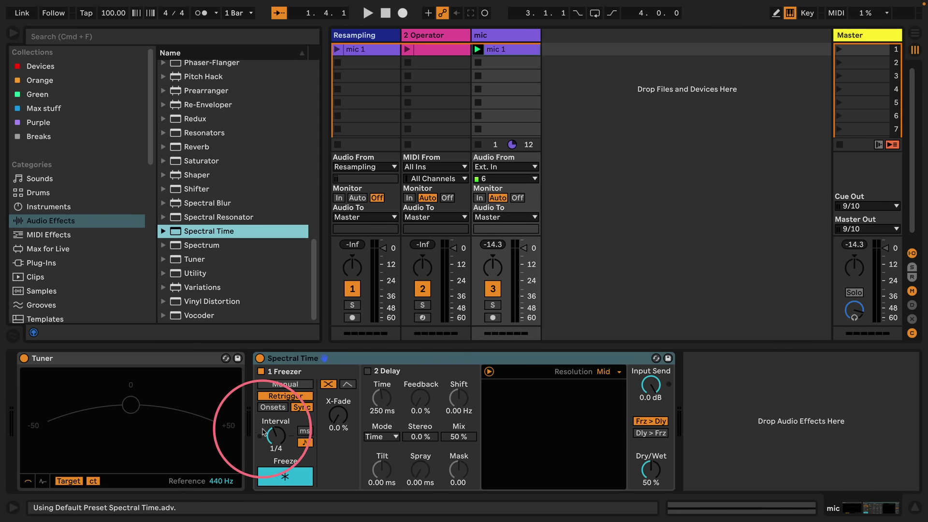
drag(276, 434, 278, 449)
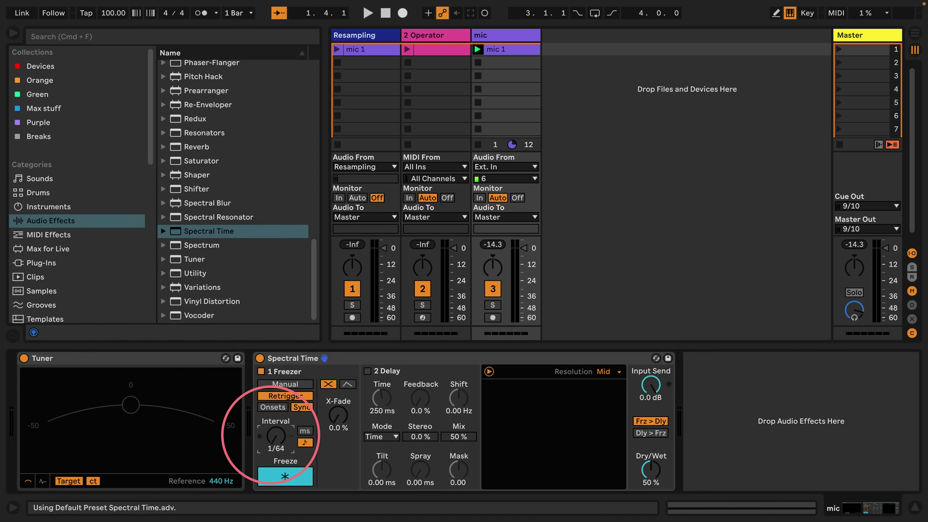
Step: Arm the Resampling track for recording and return to the mic track's devices
click(359, 36)
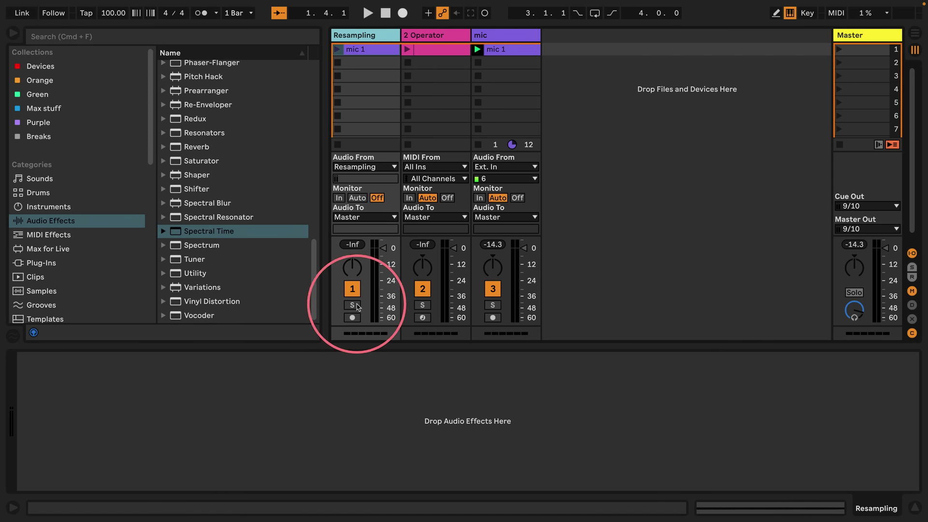
click(352, 317)
click(495, 35)
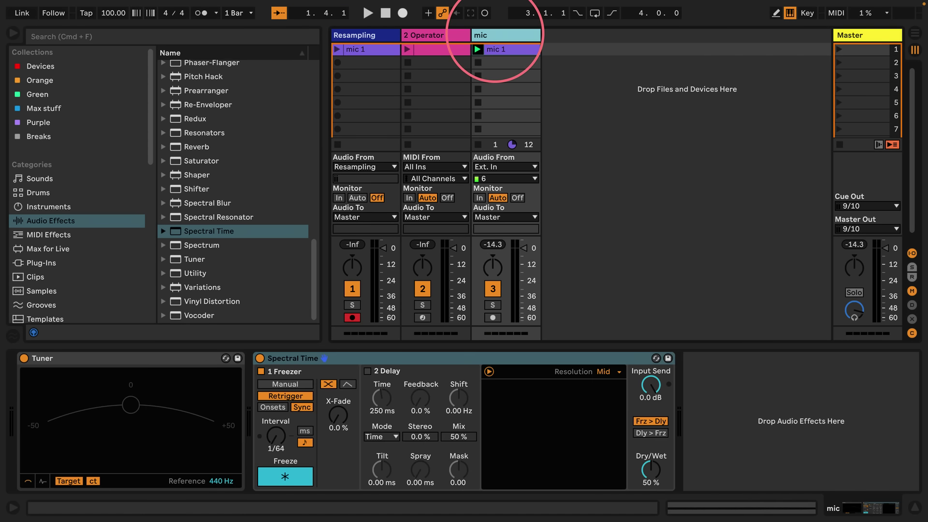
Step: Start playback and set Spectral Time's Dry/Wet to 100% and its Freezer mode to Manual
key(space)
drag(636, 468, 637, 449)
click(285, 384)
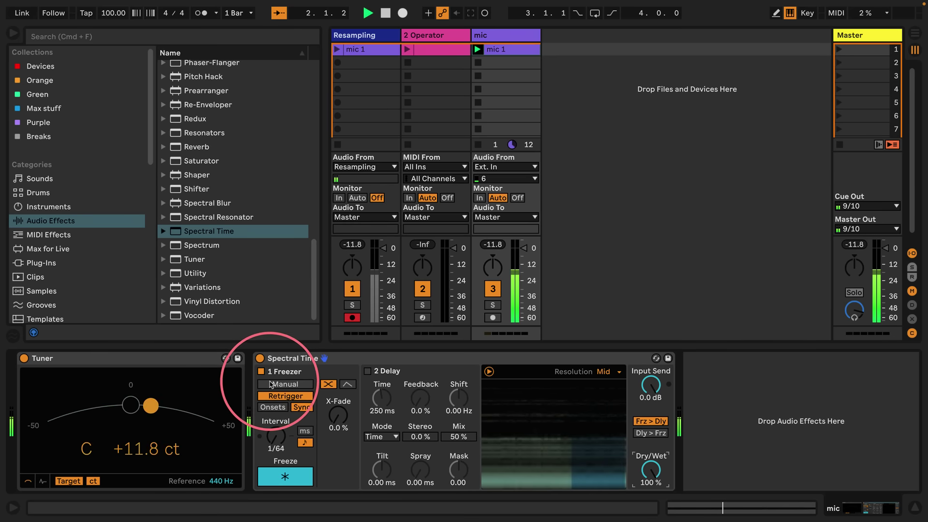
Step: Copy the Tuner to the end of the mic track's device chain and recapture the sound with Spectral Time's Freeze
click(283, 471)
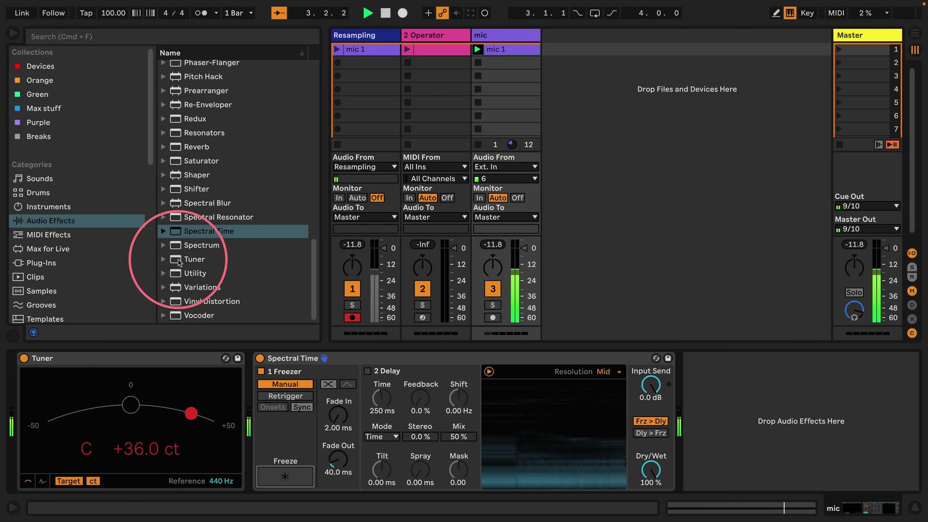
drag(129, 357, 793, 401)
click(268, 470)
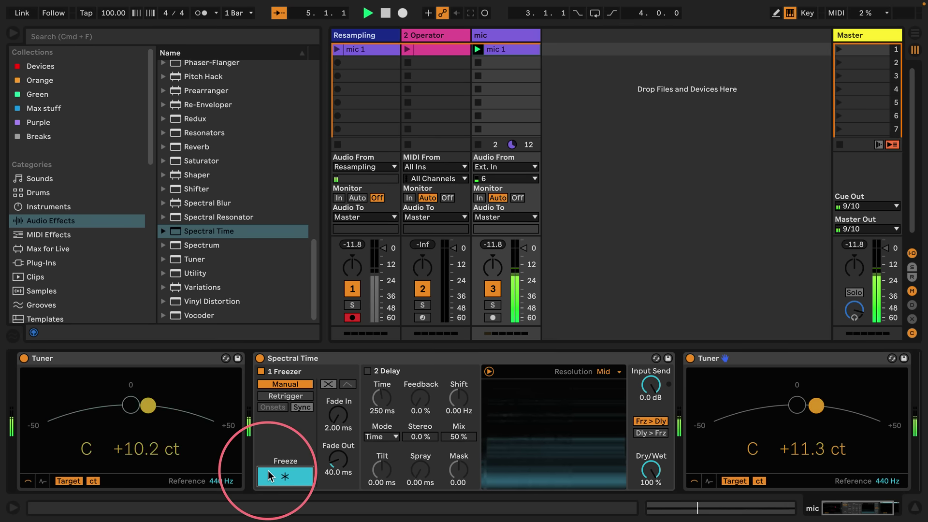
Step: Record one bar of the frozen sound into the Resampling track's second slot and open the new clip
click(362, 64)
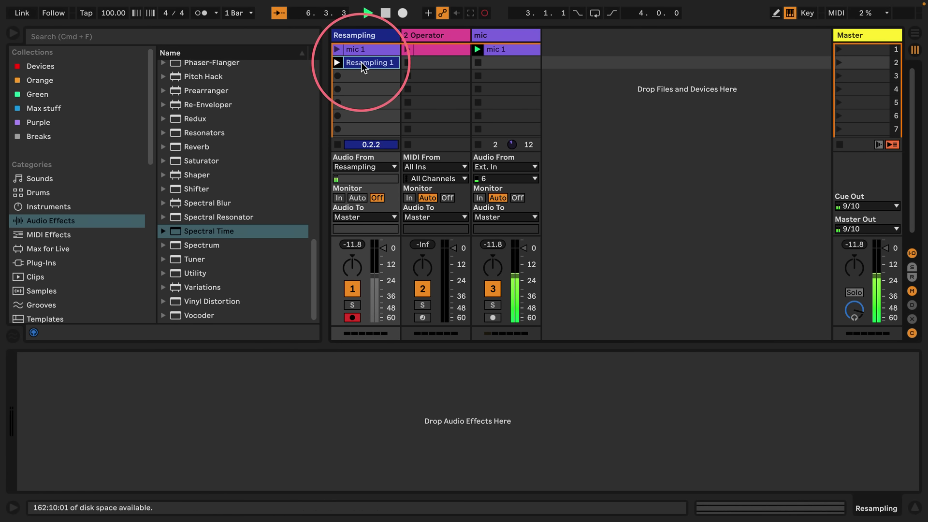
double_click(361, 62)
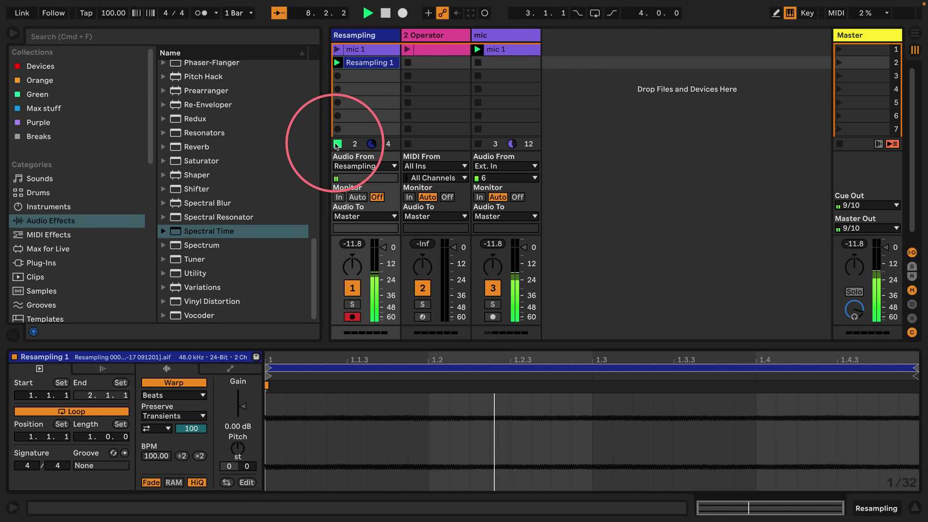
Step: Release Spectral Time's Freeze on the mic track, insert a Reverb between the first Tuner and Spectral Time, and restart playback
double_click(507, 34)
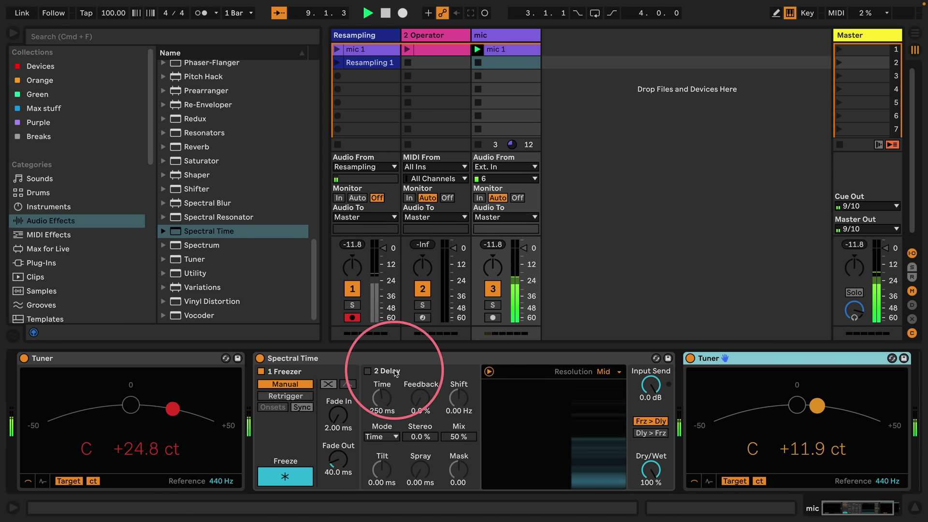
click(284, 475)
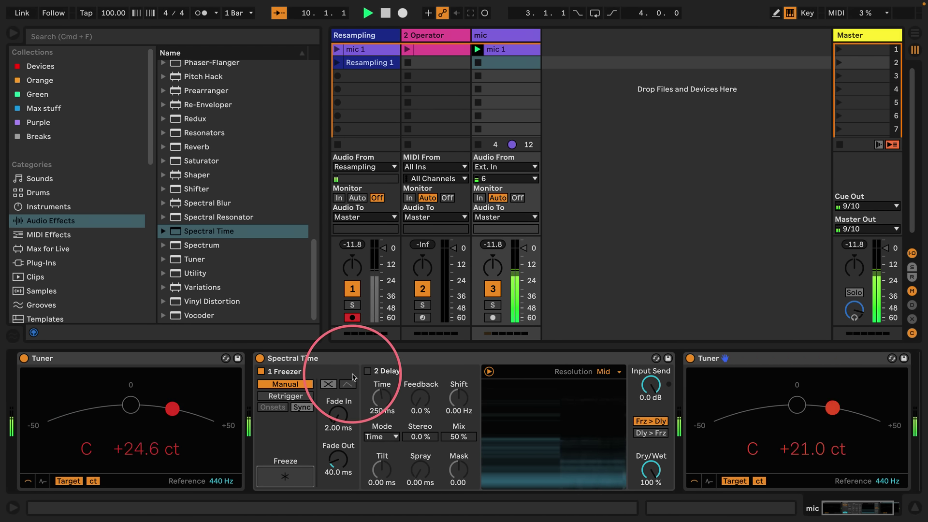
key(space)
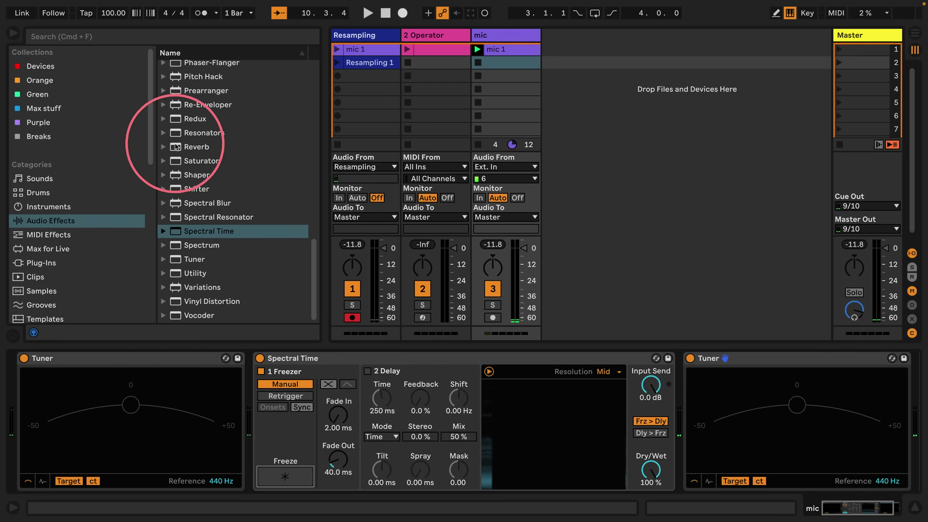
drag(177, 147, 234, 373)
key(space)
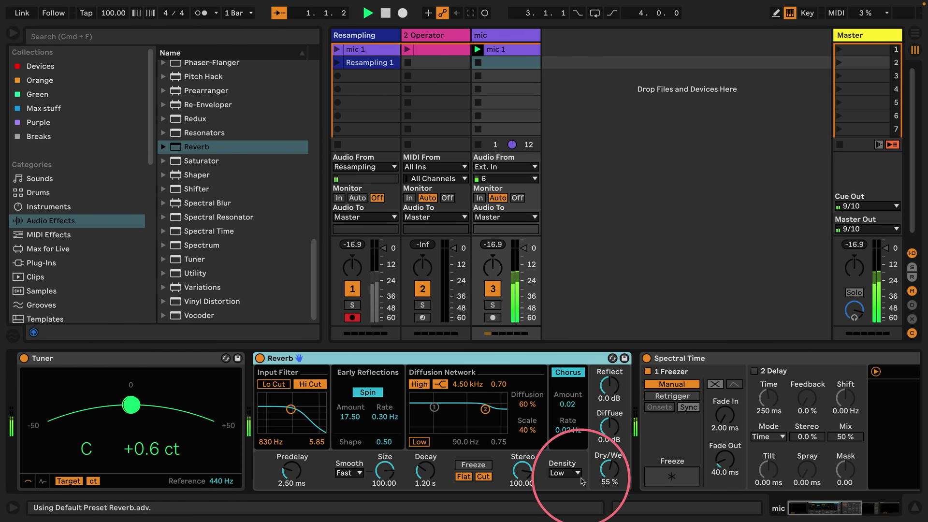
Step: Set the Reverb's Dry/Wet to 100% and Size to 1.90, with Smooth set to Fast
drag(610, 468, 609, 425)
mouse_move(385, 468)
mouse_down()
mouse_move(384, 519)
mouse_move(384, 454)
mouse_move(384, 481)
mouse_move(385, 466)
mouse_up()
click(348, 472)
click(351, 487)
click(351, 472)
click(351, 487)
click(352, 473)
click(345, 505)
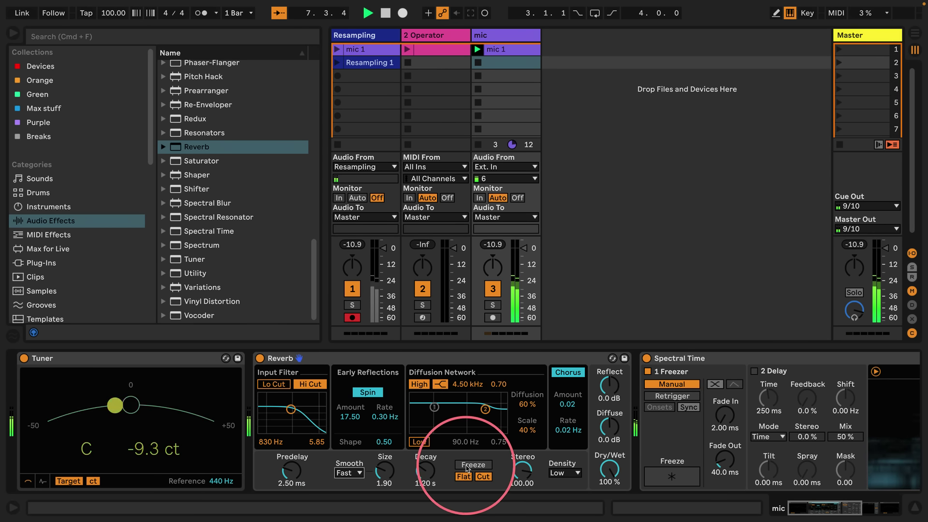
Step: Collapse Spectral Time, freeze the Reverb and record its frozen sound into the Resampling track's third slot, opening the new clip
double_click(696, 358)
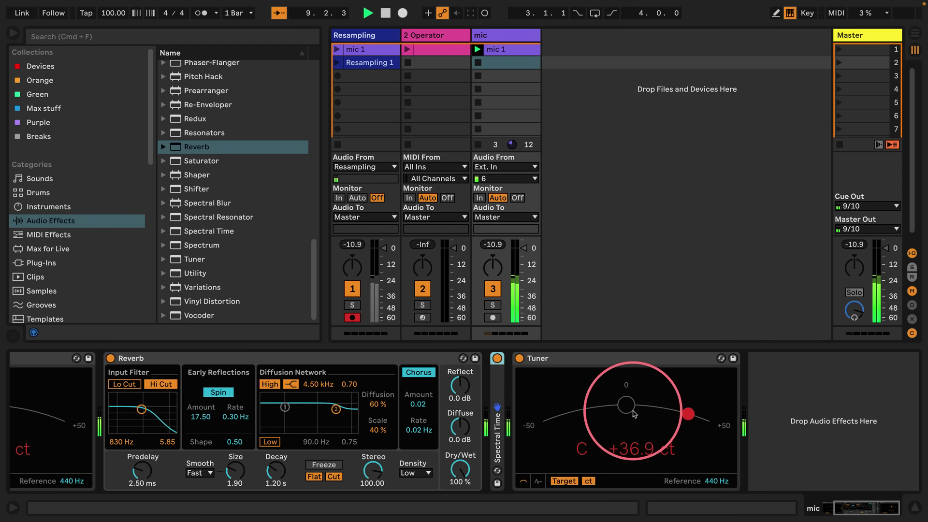
click(320, 466)
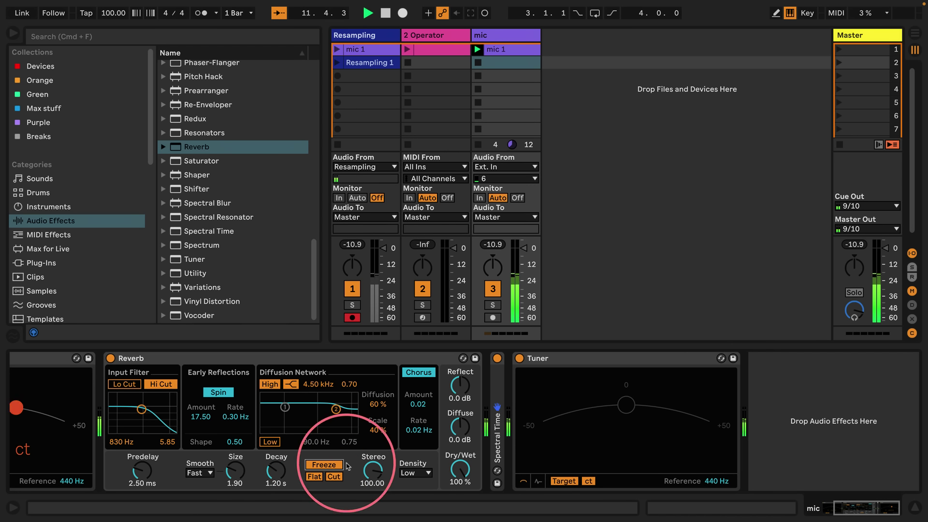
click(367, 76)
key(Return)
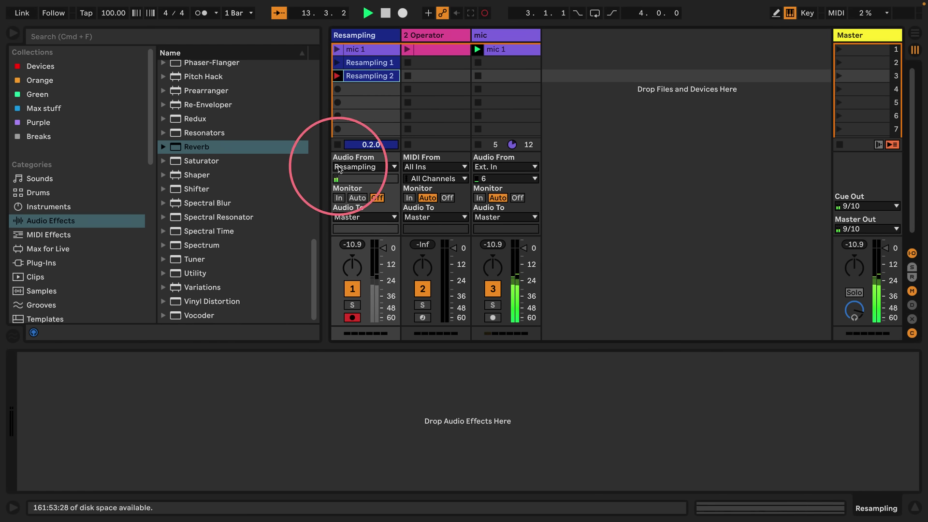
click(337, 144)
double_click(369, 83)
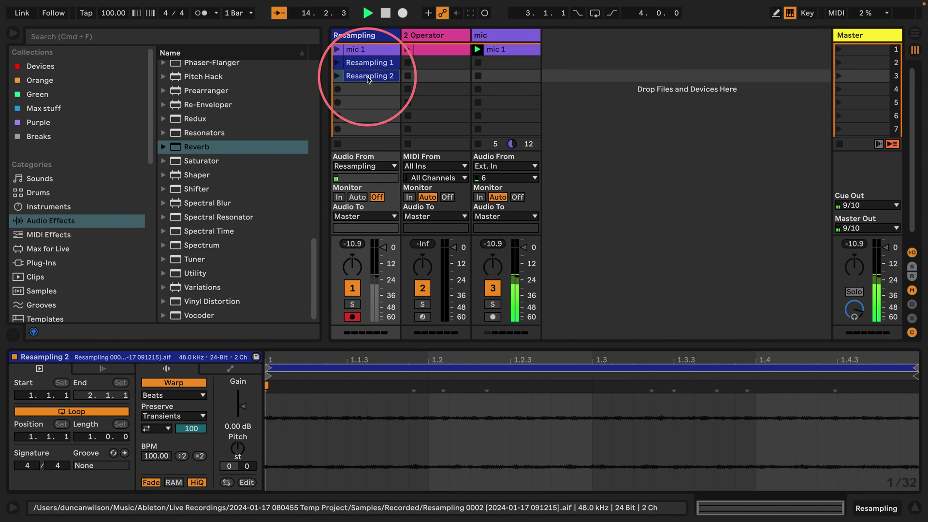
Step: Record the frozen reverb into the Resampling track's fourth slot and set the global launch quantization to None
click(513, 36)
click(513, 36)
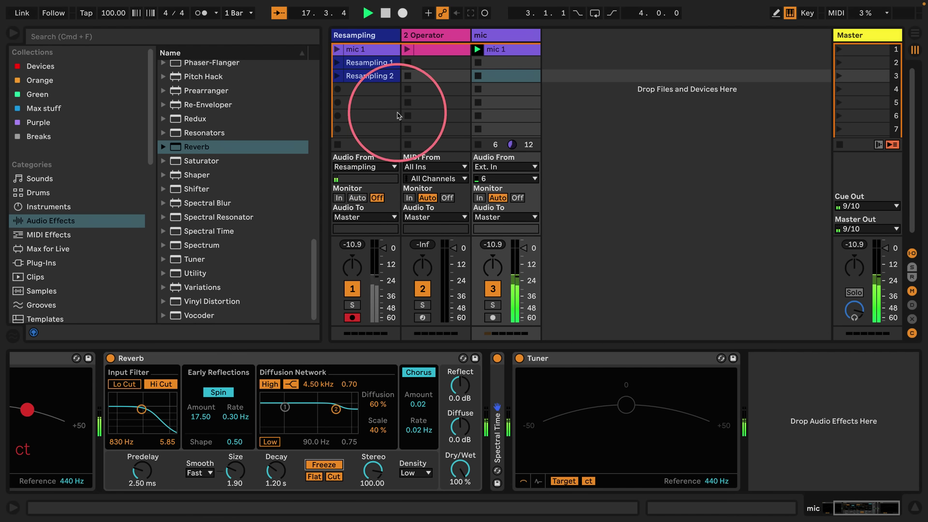
click(374, 88)
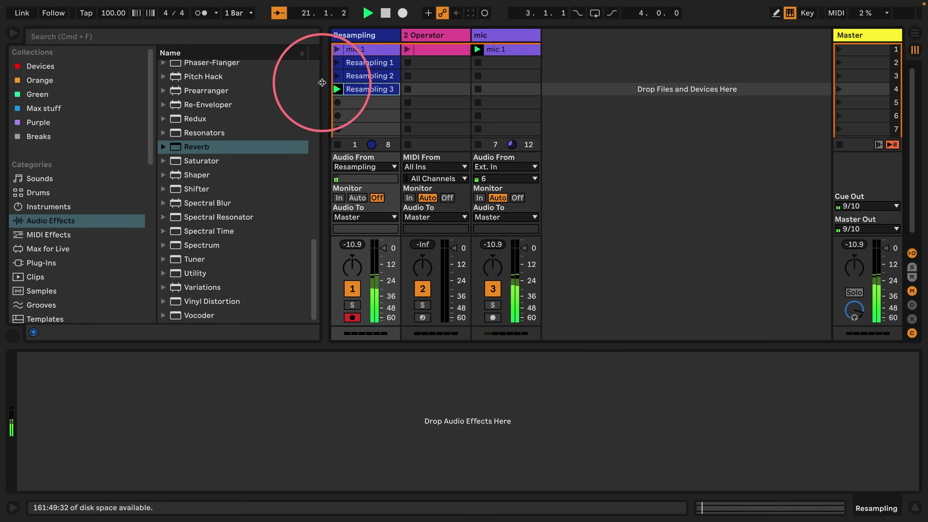
click(237, 13)
click(239, 26)
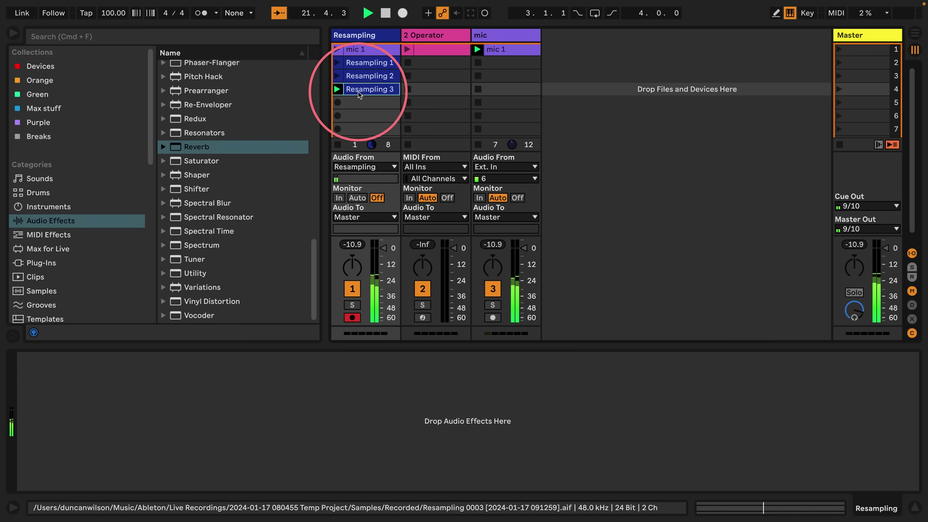
click(499, 35)
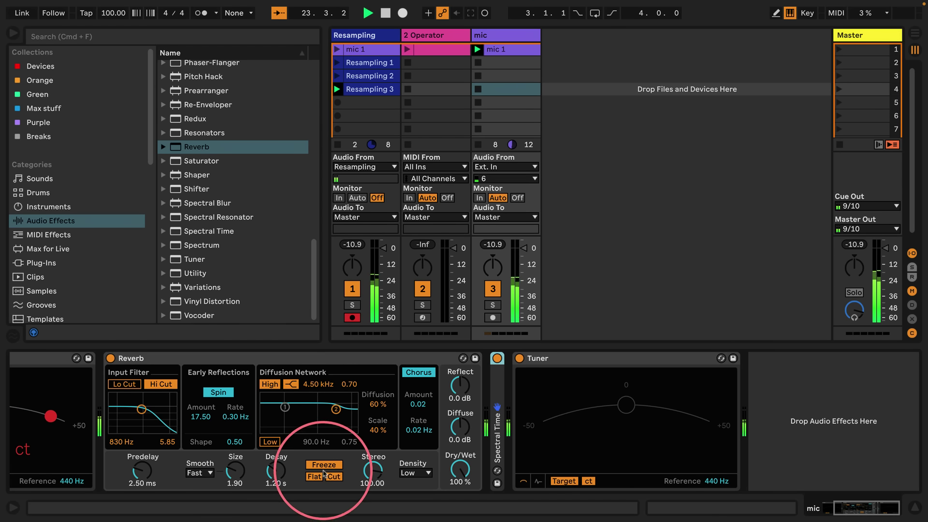
click(337, 145)
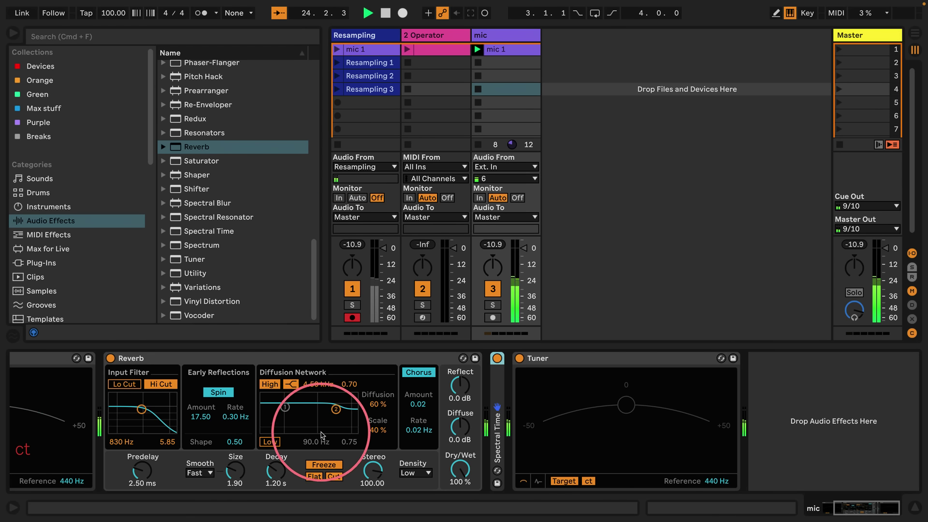
Step: Recapture the sound with the Reverb's Freeze and record it into the Resampling track's fifth slot
click(311, 464)
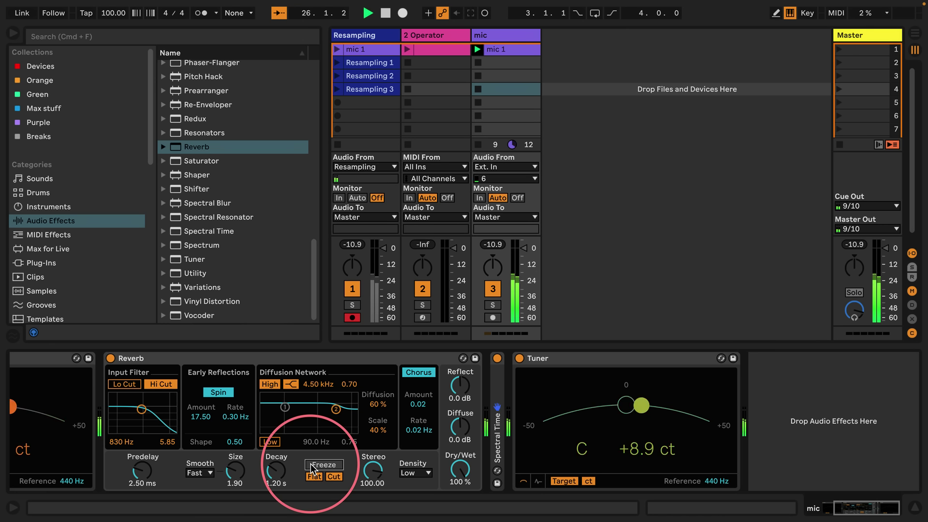
click(312, 465)
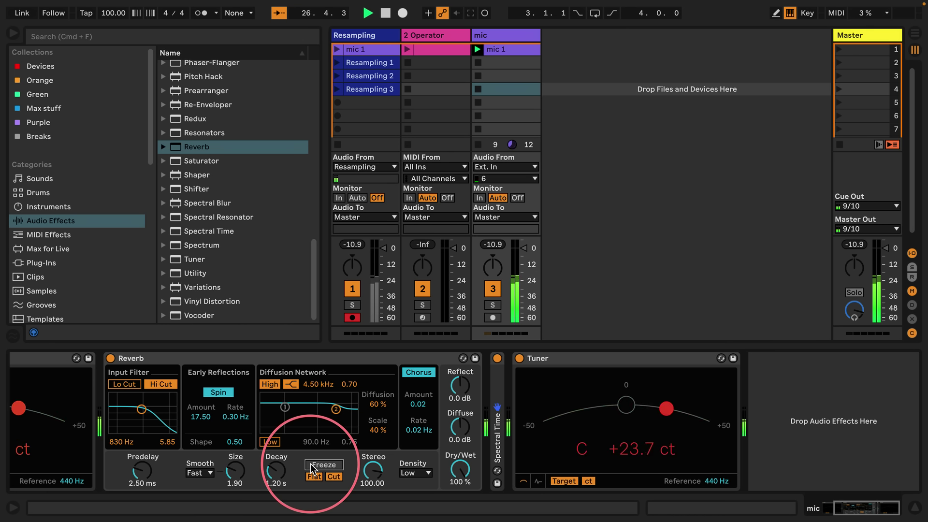
click(311, 464)
click(311, 465)
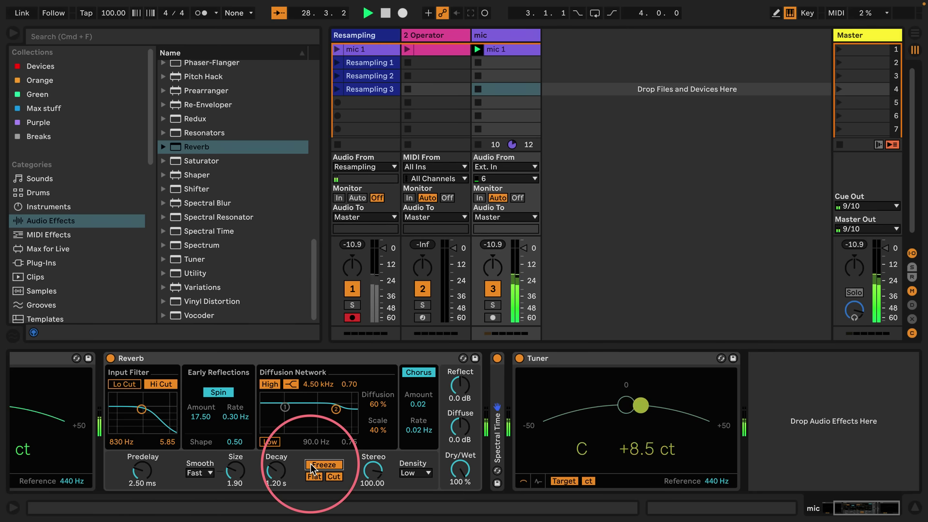
click(365, 104)
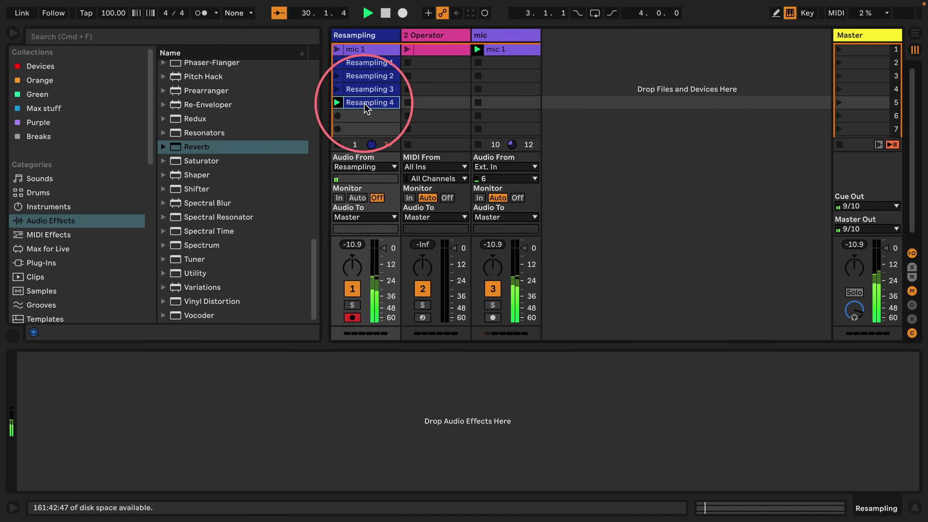
click(337, 144)
click(503, 38)
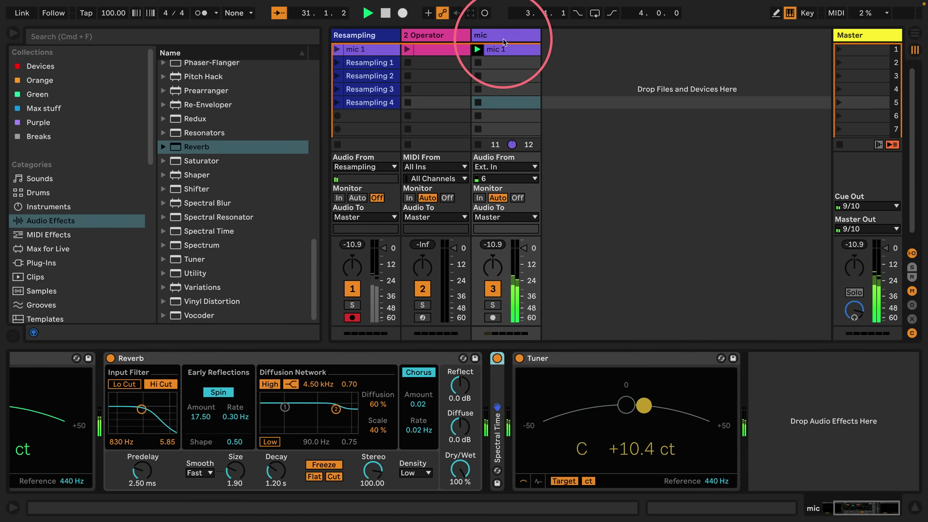
Step: Turn off the Reverb's Freeze, set its Dry/Wet to 0% and stop playback
click(323, 465)
click(460, 464)
drag(460, 465, 460, 518)
key(space)
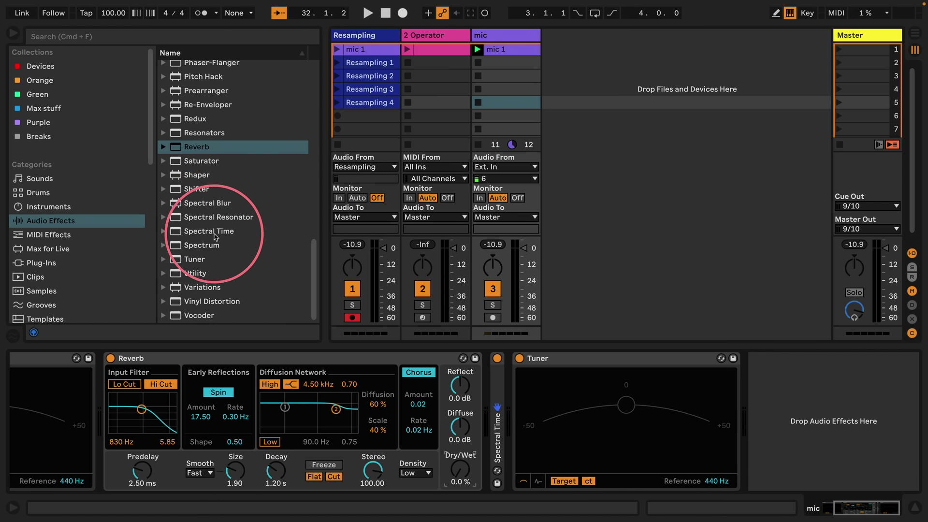
Step: Insert a Hybrid Reverb between the Reverb and the collapsed Spectral Time on the mic track
scroll(213, 234, up, 3)
scroll(215, 234, up, 5)
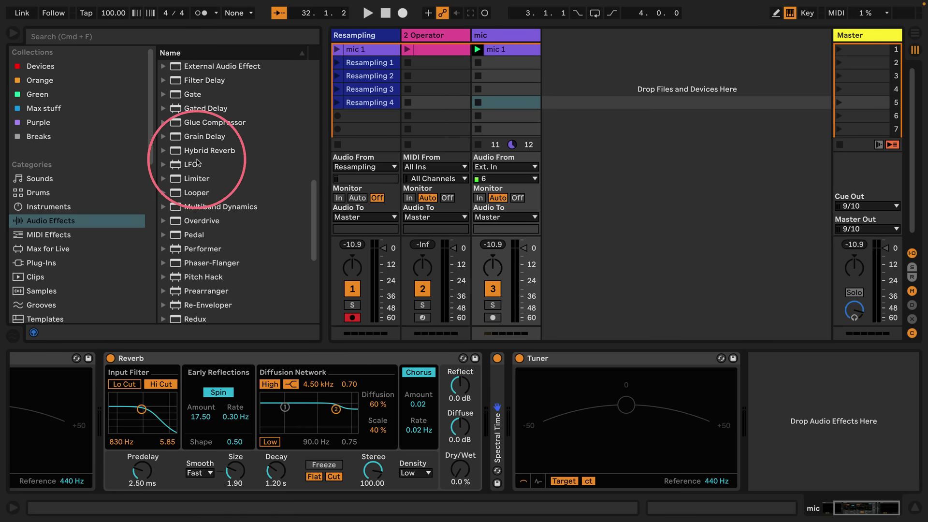
click(214, 152)
drag(219, 170, 497, 374)
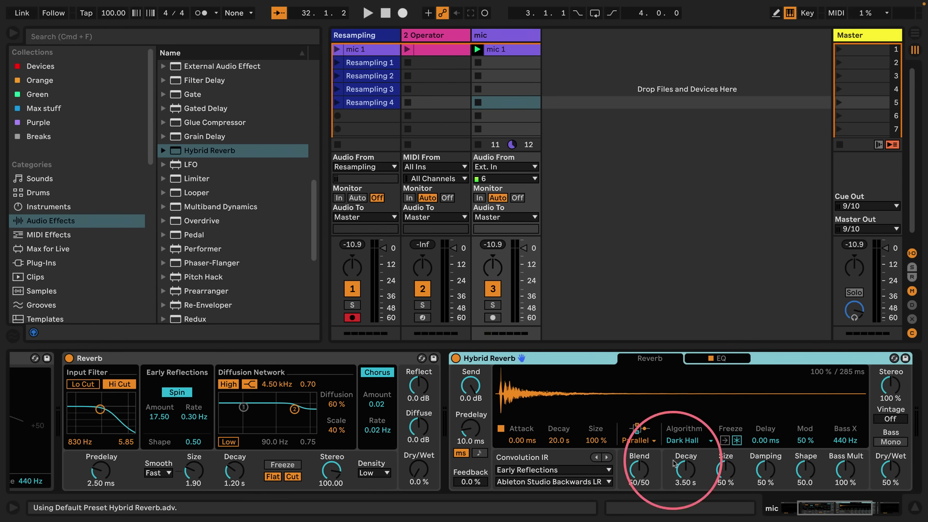
Step: Set the Hybrid Reverb's routing to Algorithm and its Dry/Wet to 100%, and start playback
drag(833, 511, 860, 512)
click(304, 440)
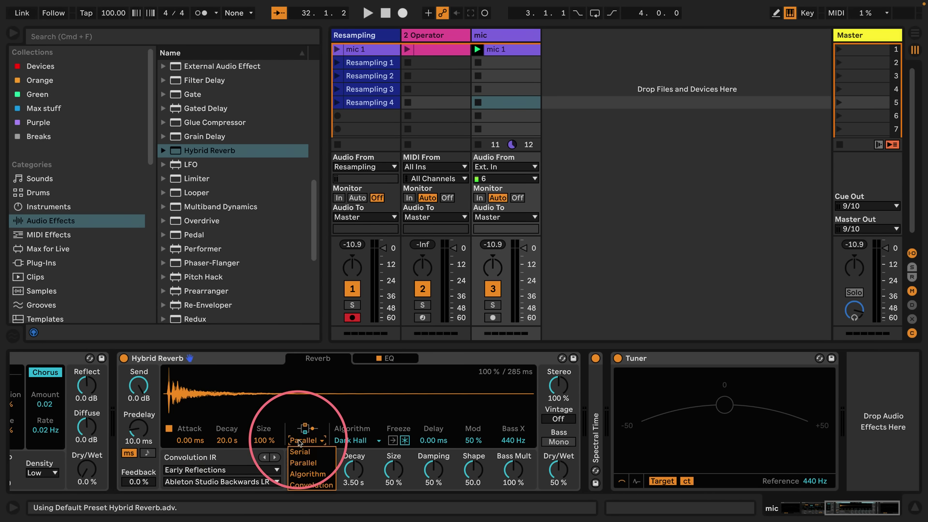
click(300, 474)
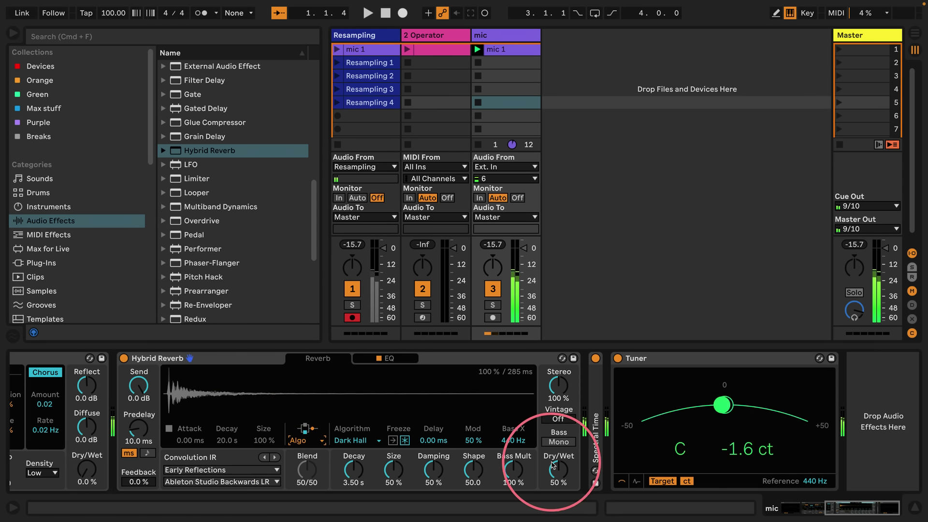
drag(557, 478, 557, 472)
key(space)
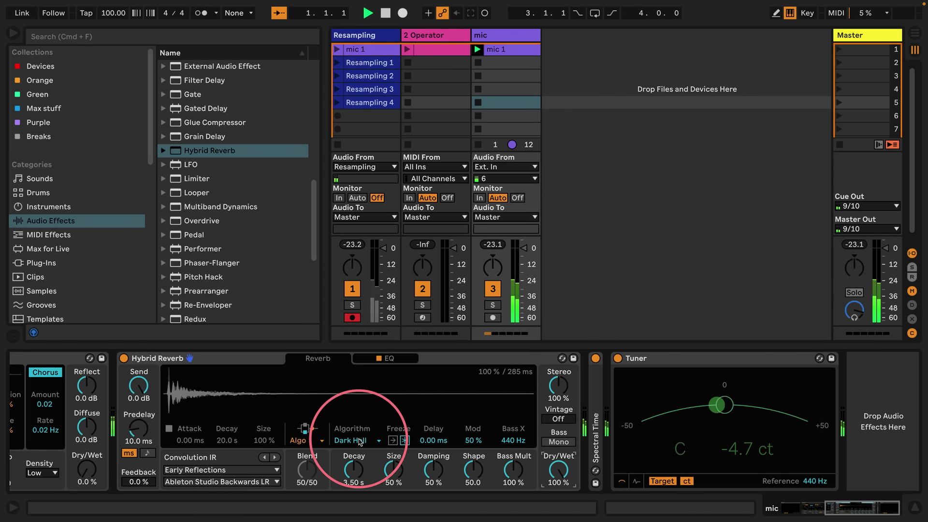
Step: Freeze the Hybrid Reverb and record the frozen sound into the Resampling track's sixth slot, returning to the mic track's devices
click(405, 441)
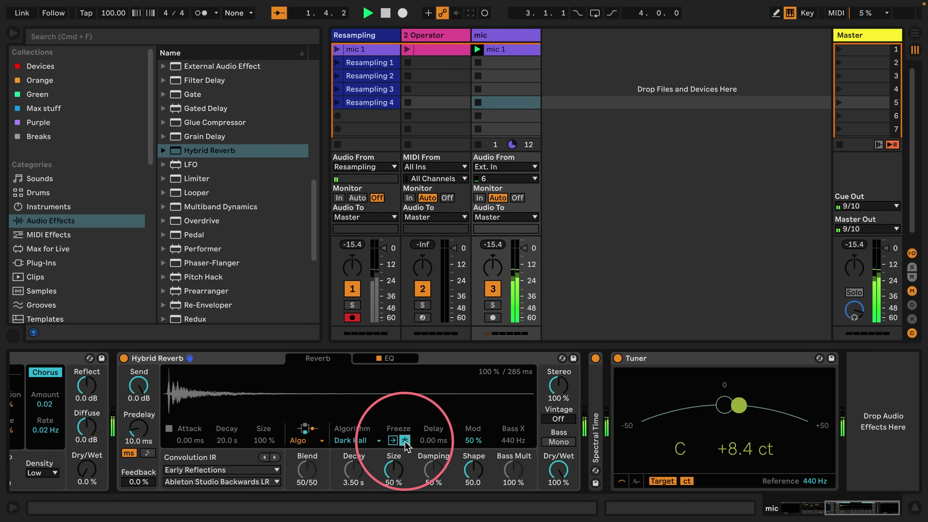
click(371, 120)
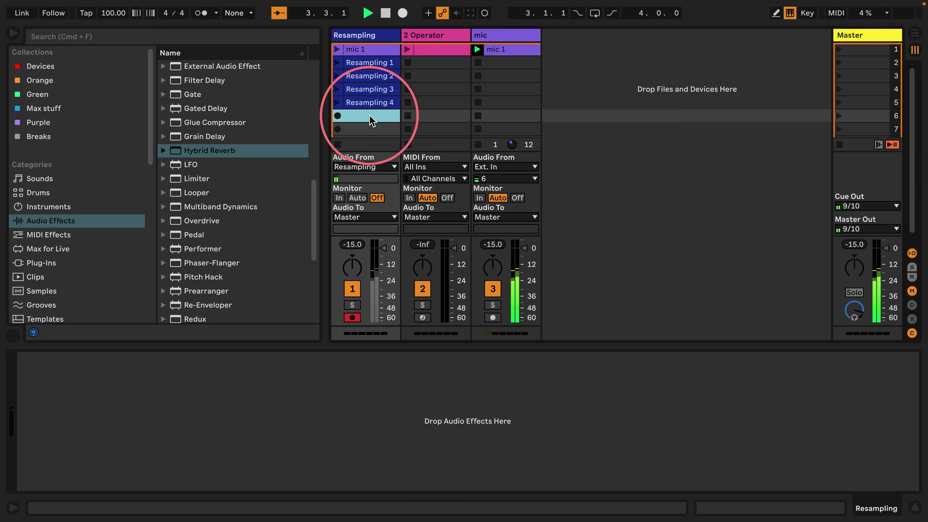
key(Return)
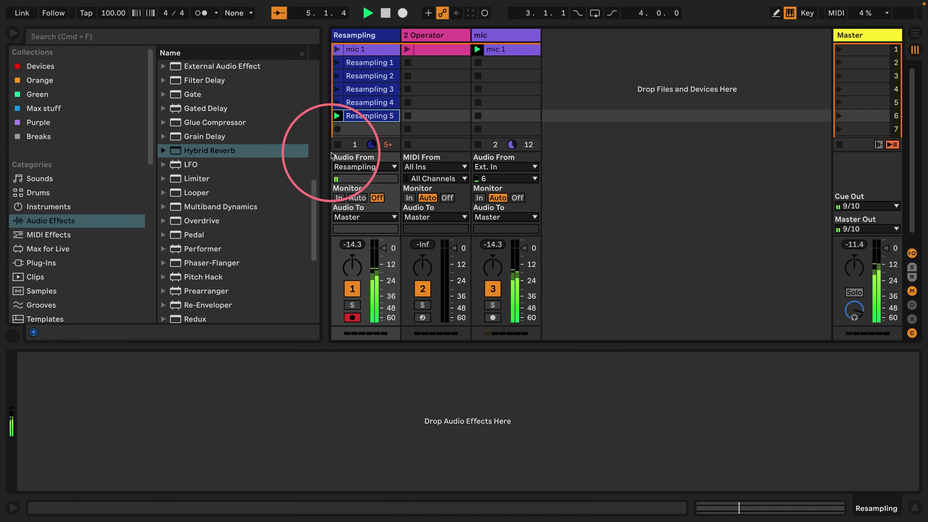
click(337, 145)
click(478, 35)
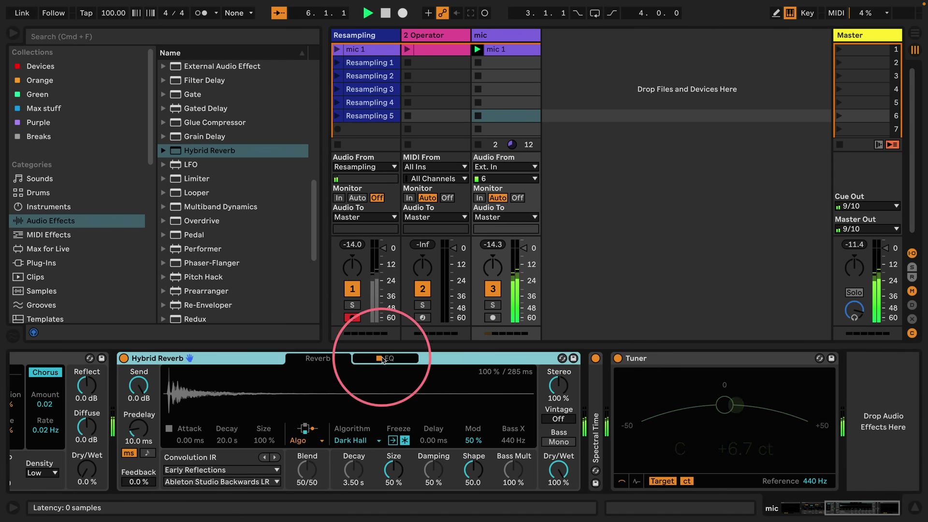
Step: Switch the Hybrid Reverb's algorithm to Shimmer, with Shimmer at 100%, Size at 81% and Decay at 552 ms
click(355, 440)
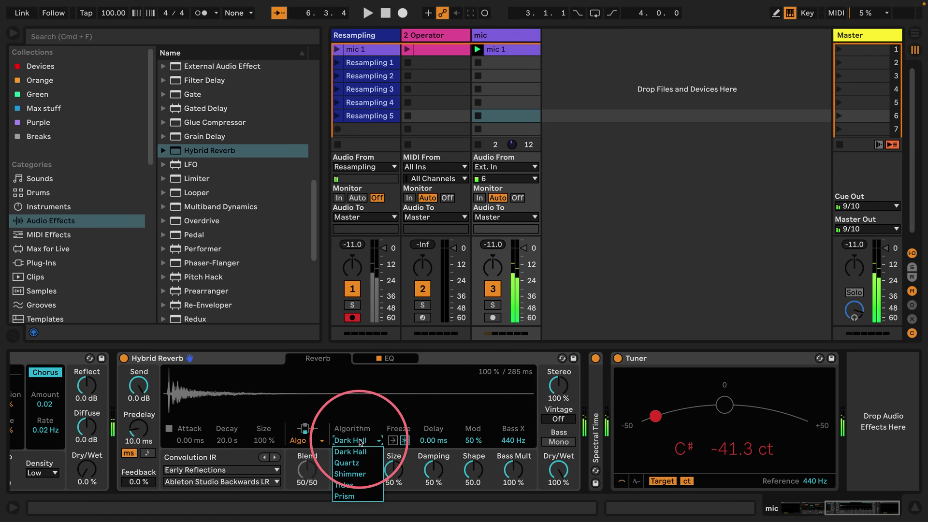
click(353, 474)
key(space)
drag(508, 471, 508, 435)
mouse_move(382, 479)
mouse_down()
mouse_move(392, 473)
mouse_move(352, 469)
mouse_move(391, 472)
mouse_up()
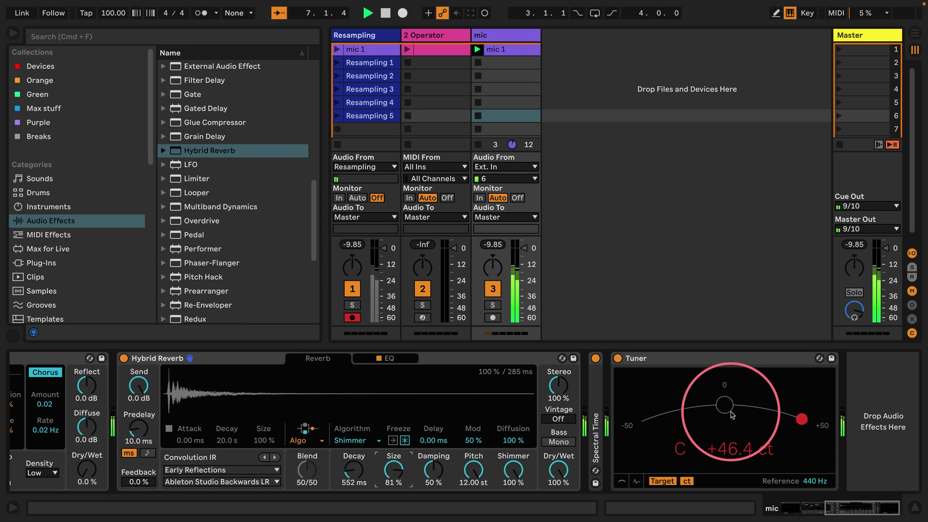
Step: Freeze the Shimmer reverb and record it into the Resampling track's seventh slot, returning to the mic track's devices
click(404, 440)
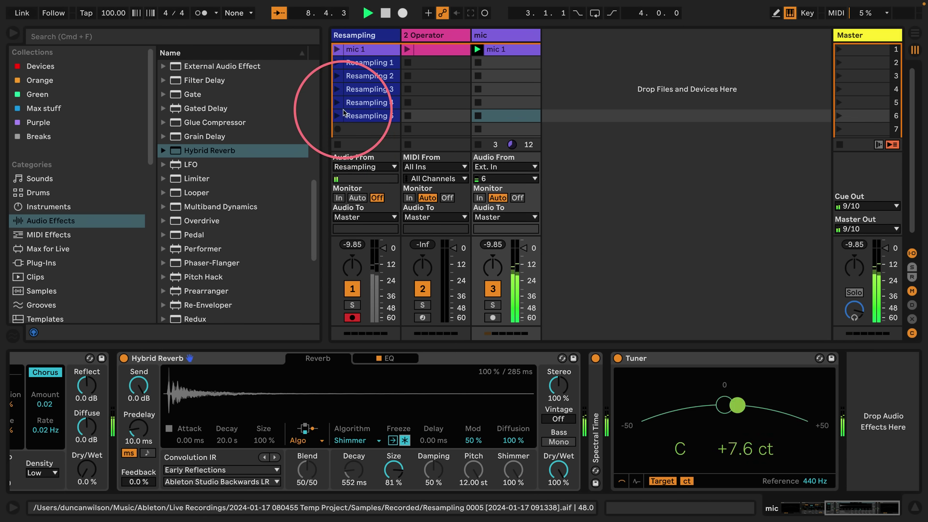
click(337, 129)
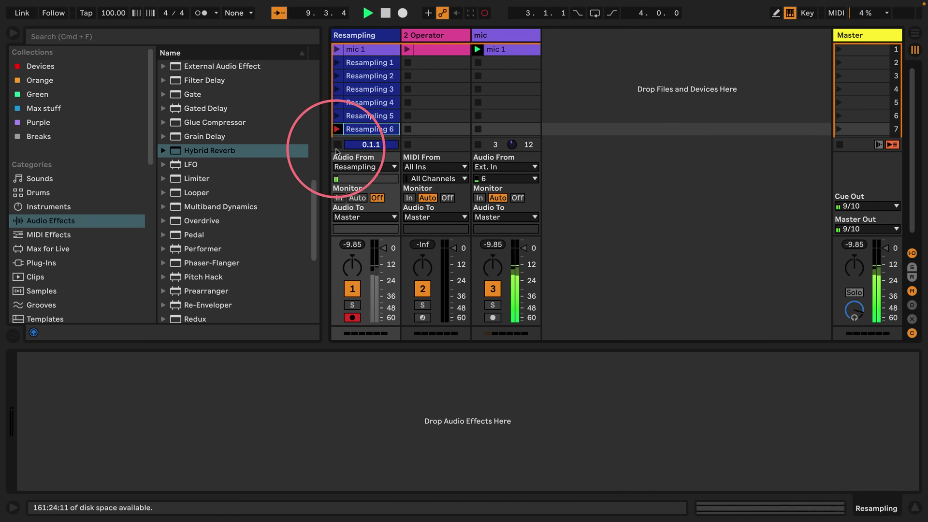
click(337, 143)
click(540, 28)
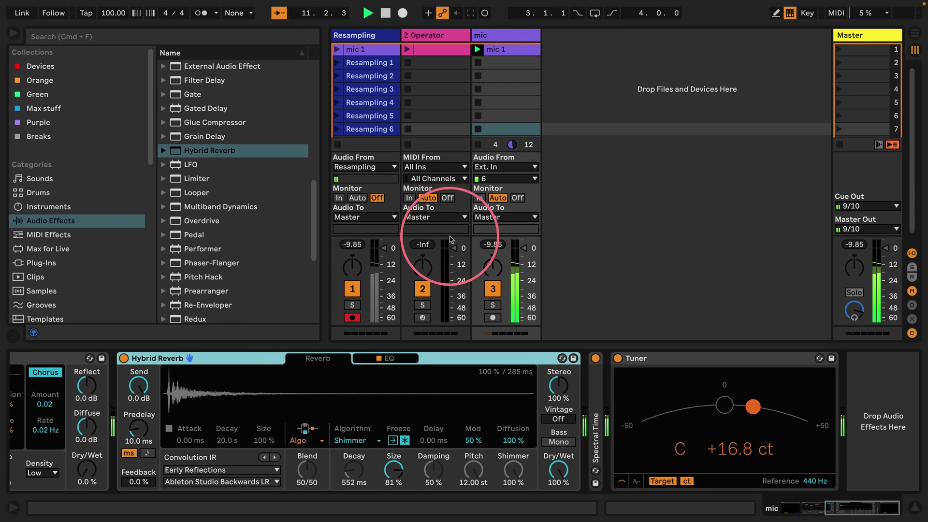
Step: Try the Hybrid Reverb's Tides and Prism algorithms, with Prism's Size at 94% and Decay at 18.1 s
click(353, 440)
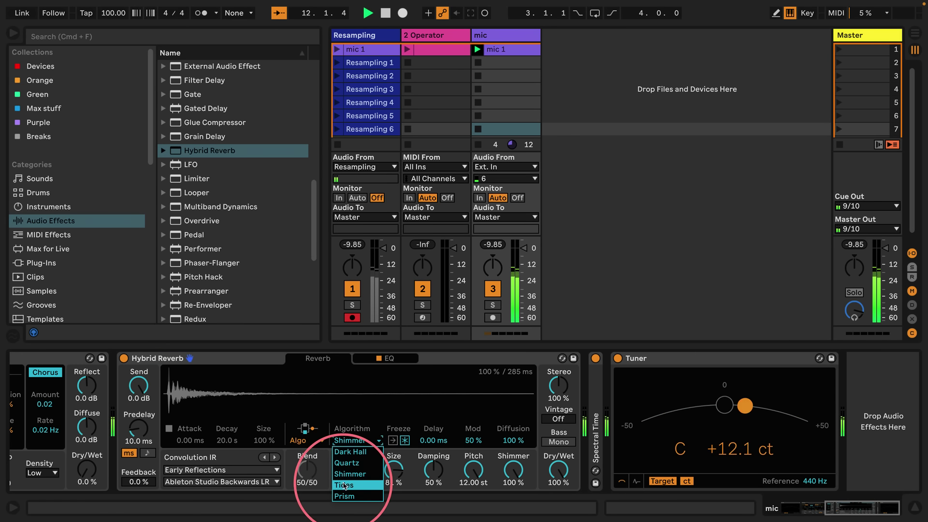
click(346, 463)
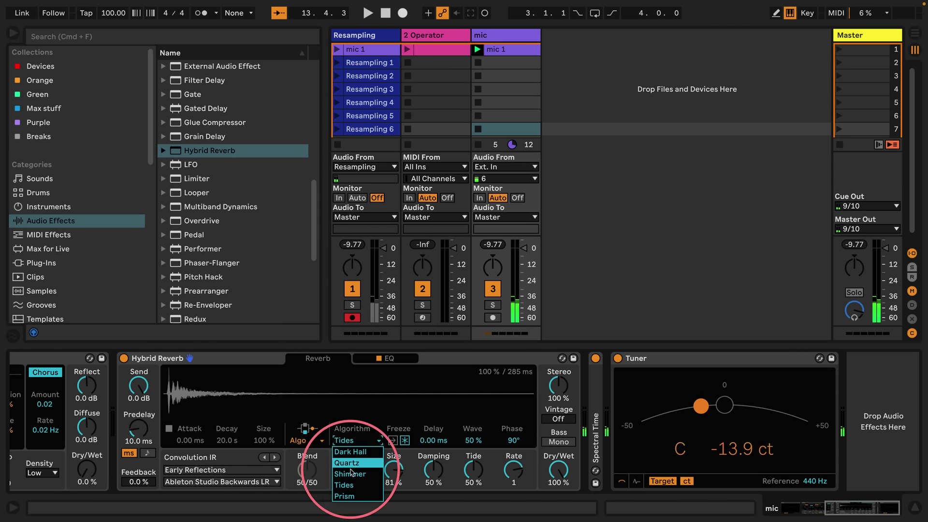
click(351, 496)
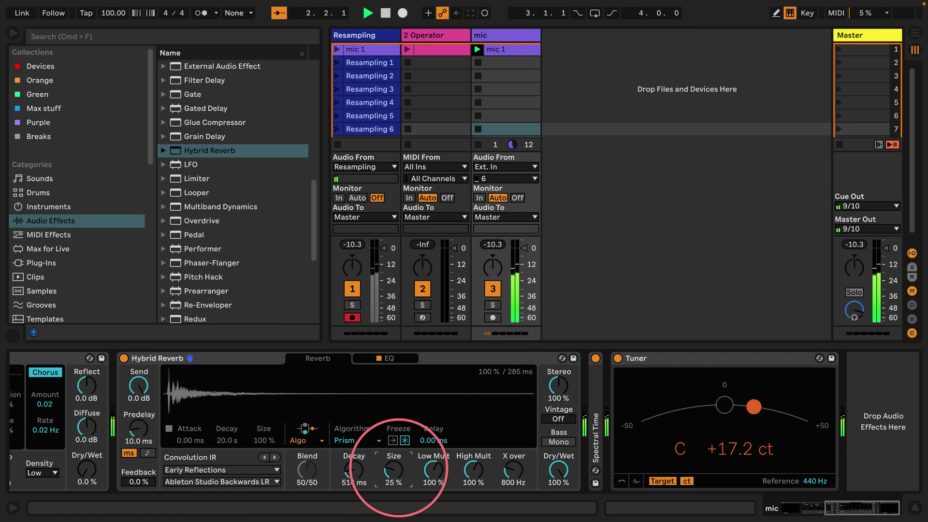
drag(399, 475, 353, 472)
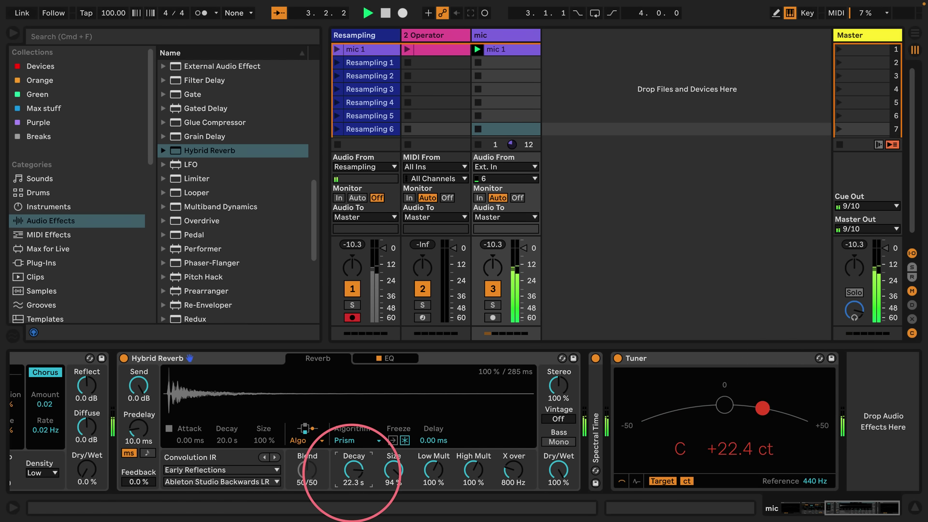
Step: Switch the Hybrid Reverb's algorithm to Quartz, with Decay at 60.0 s, Size at 18% and Damping at 26%
click(376, 443)
click(356, 462)
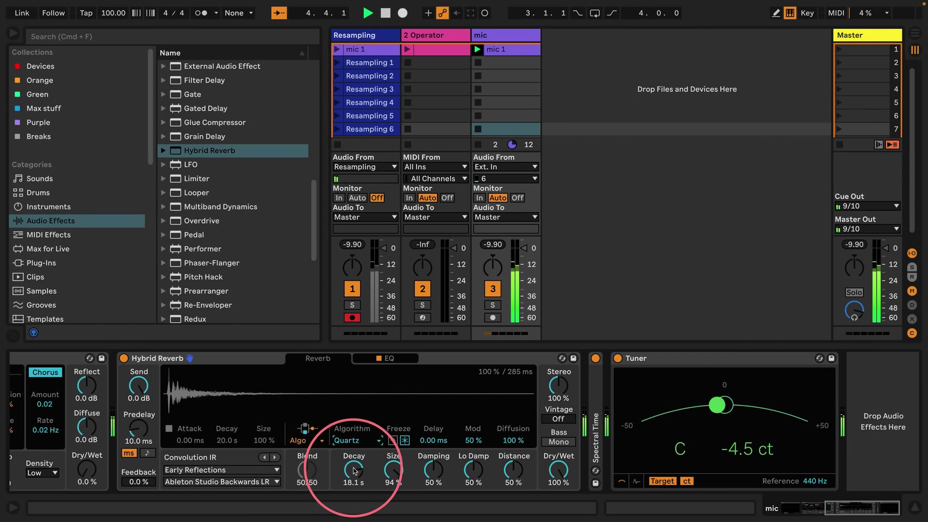
drag(432, 464, 352, 463)
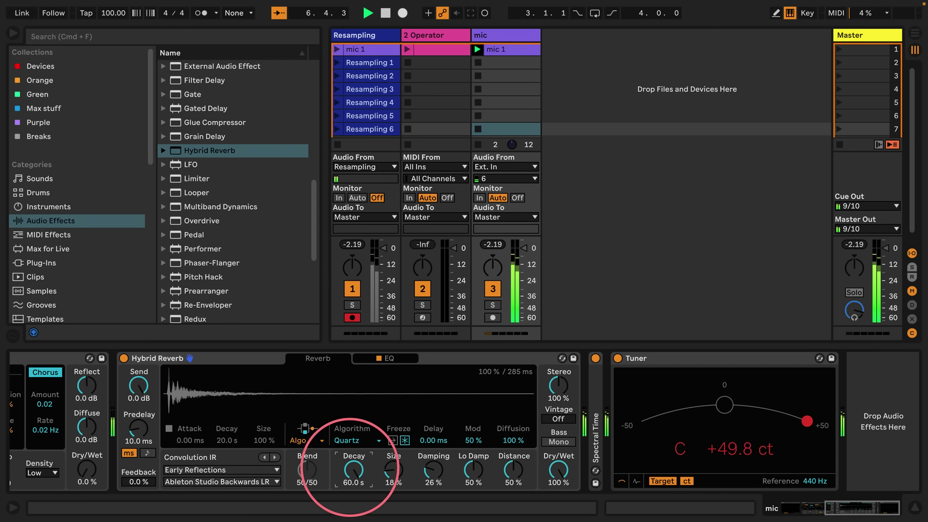
Step: Freeze the Quartz reverb and record the frozen sound into the Resampling track's eighth slot
click(404, 439)
scroll(364, 72, down, 1)
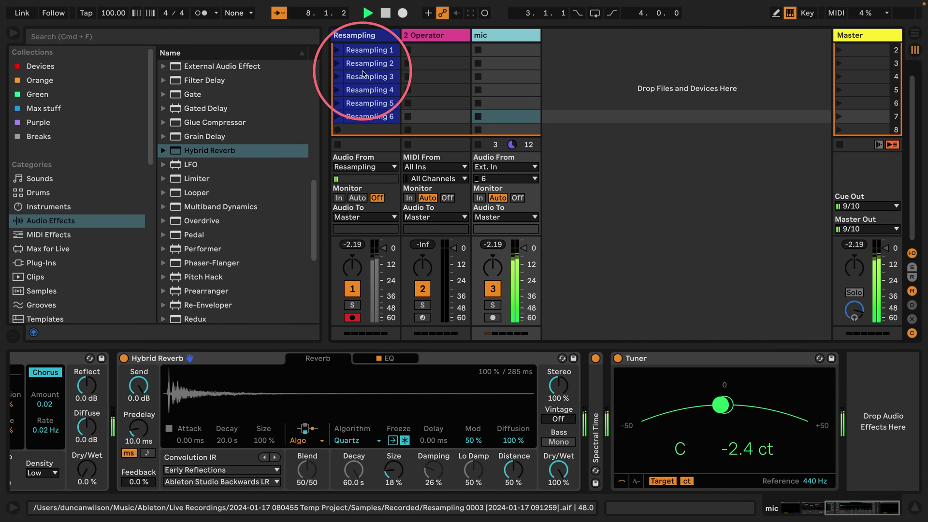
click(363, 129)
click(337, 129)
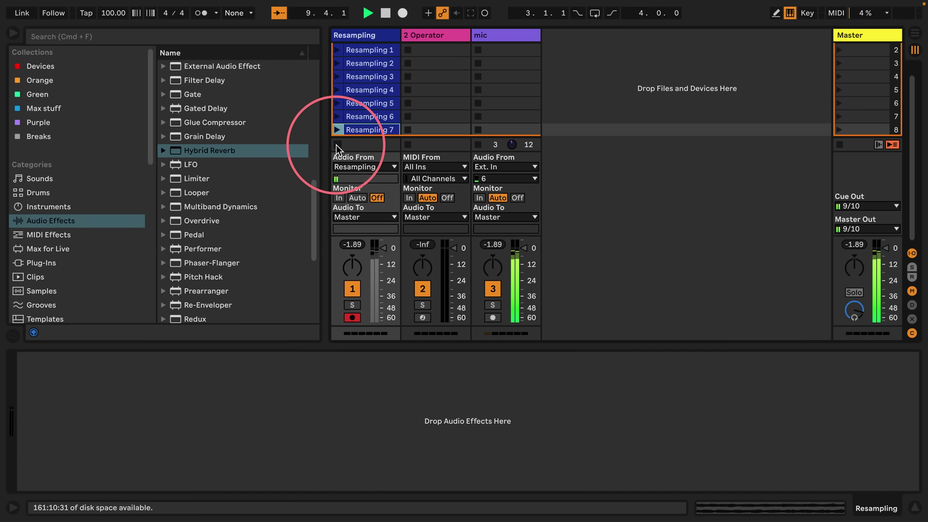
Step: Stop the mic clip, unfreeze the mic track's Hybrid Reverb and set its Dry/Wet to 0%
click(489, 146)
click(488, 31)
click(489, 34)
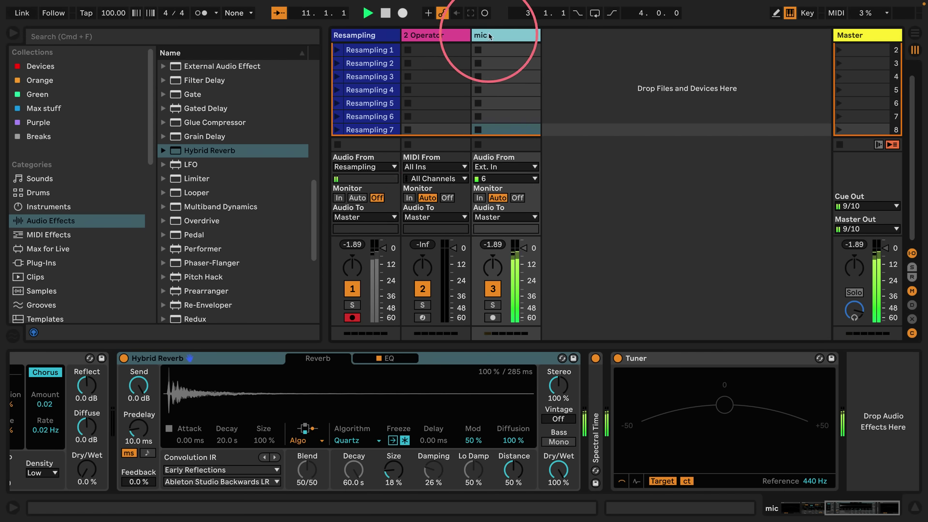
click(405, 440)
drag(554, 460, 556, 478)
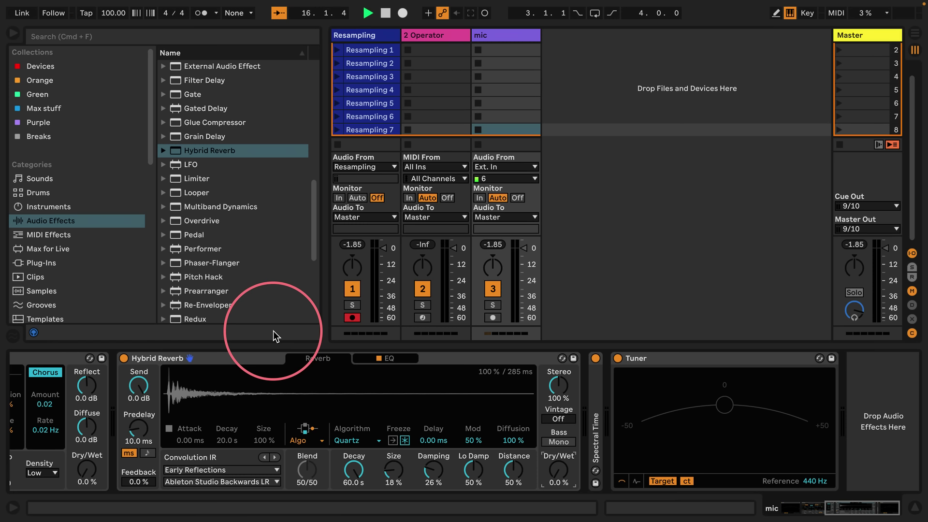
Step: Examine the waveforms of the recorded Resampling clips one after another
click(381, 64)
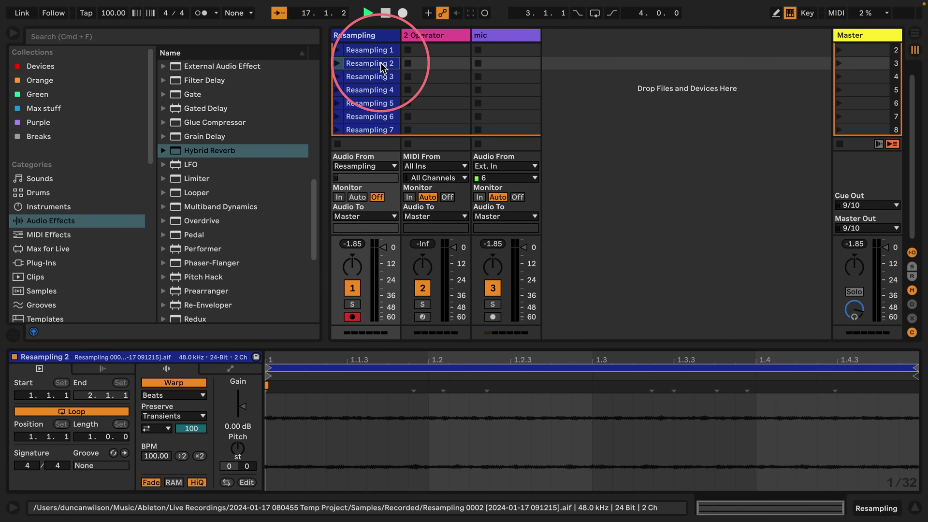
click(366, 77)
key(Down)
key(Down)
key(Down)
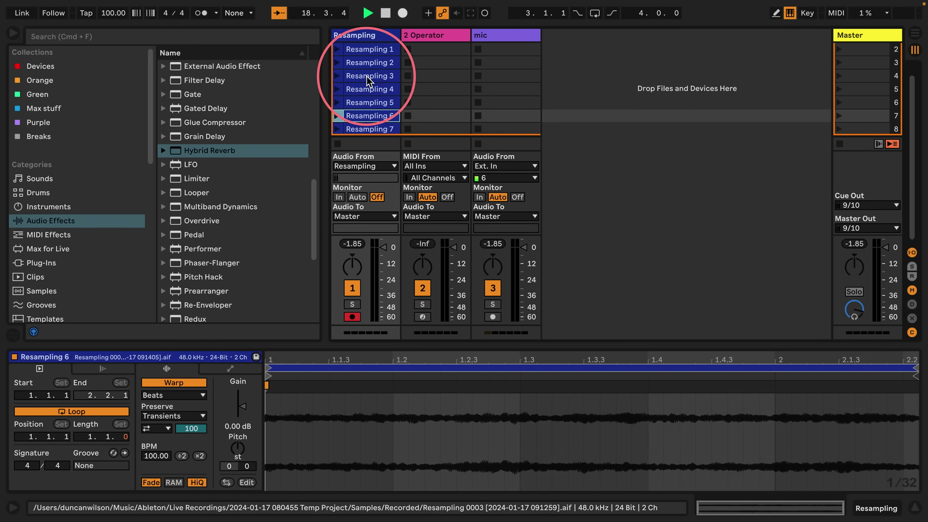
key(Up)
key(Up)
key(Up)
key(Up)
key(Up)
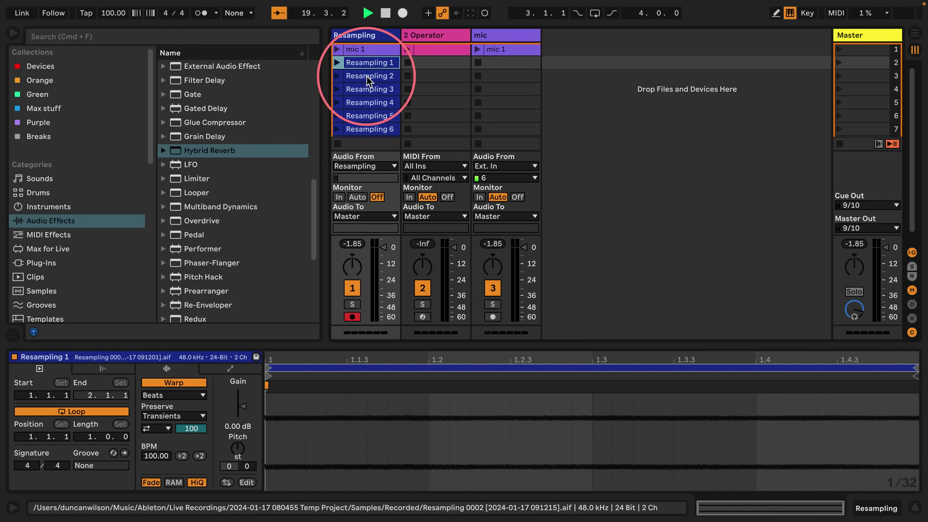
key(Down)
key(Down)
key(Down)
key(Down)
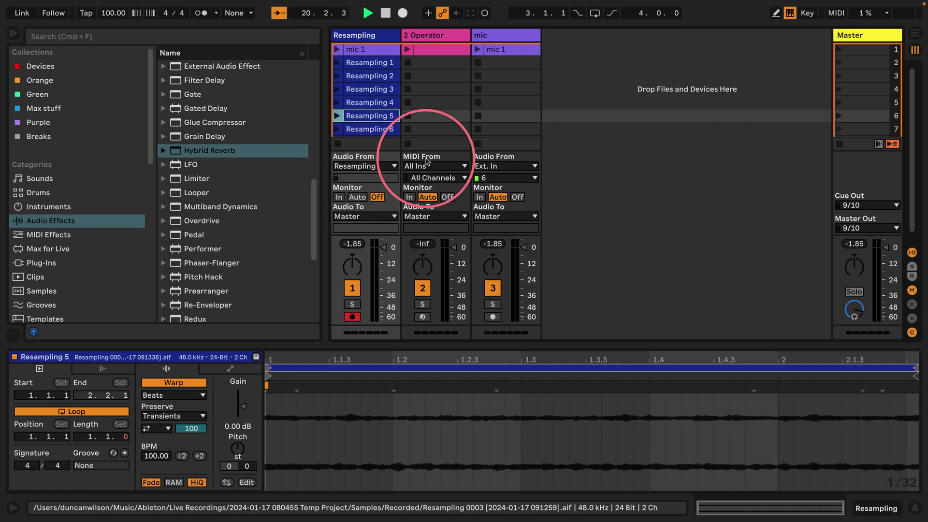
Step: Collapse all the devices in the mic track's effect chain
click(515, 34)
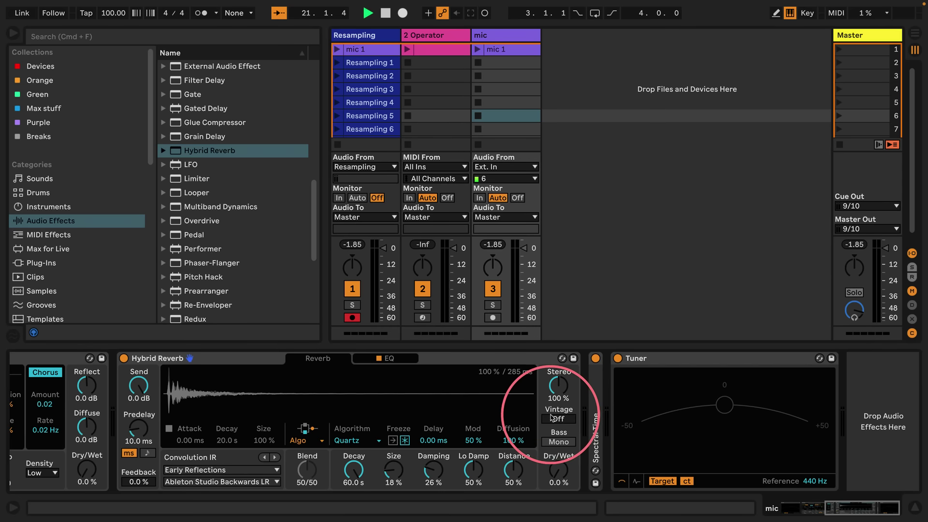
double_click(454, 358)
scroll(237, 408, left, 8)
double_click(338, 358)
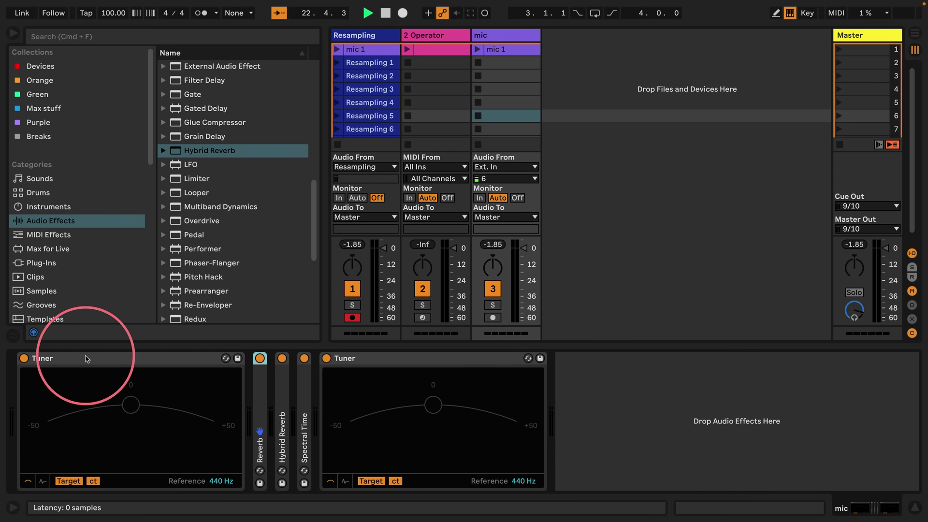
double_click(138, 359)
double_click(167, 358)
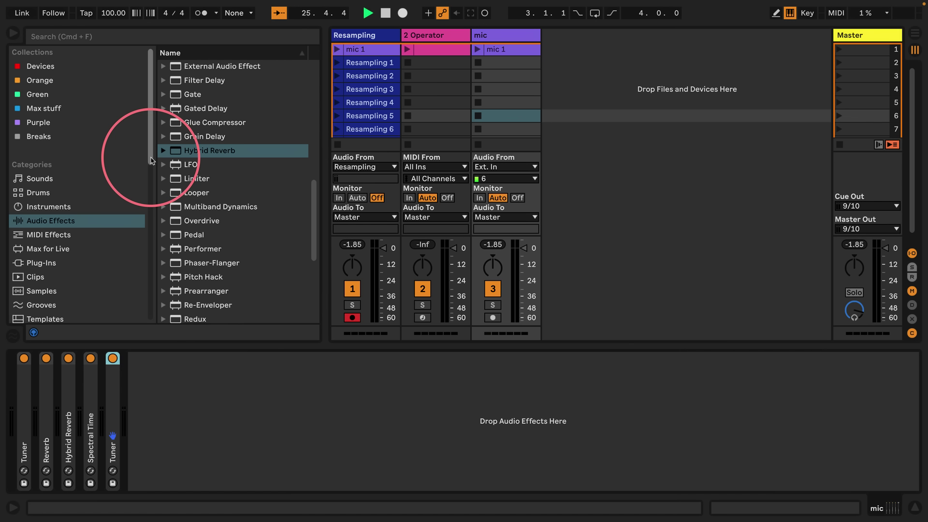
Step: Add a Sampler instrument on a new track, load the Resampling 1 clip into it and play a test note
click(26, 208)
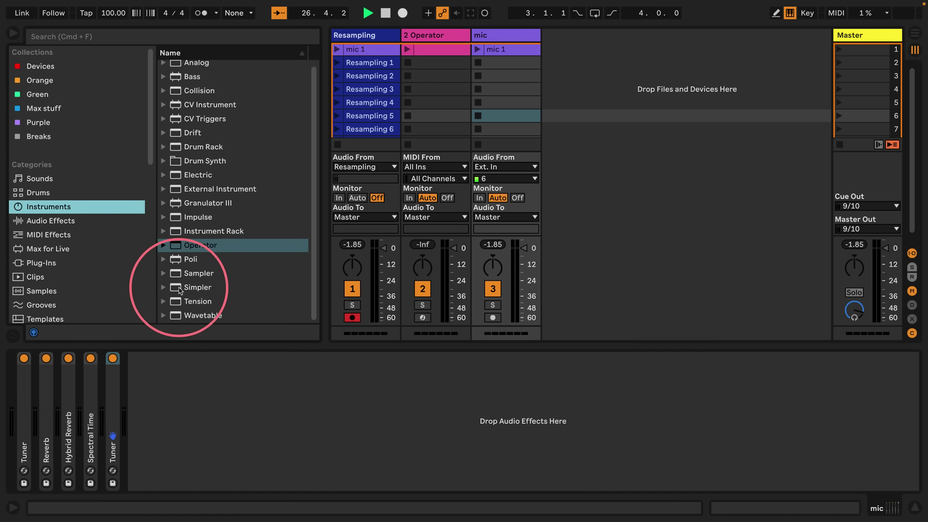
drag(164, 276, 586, 93)
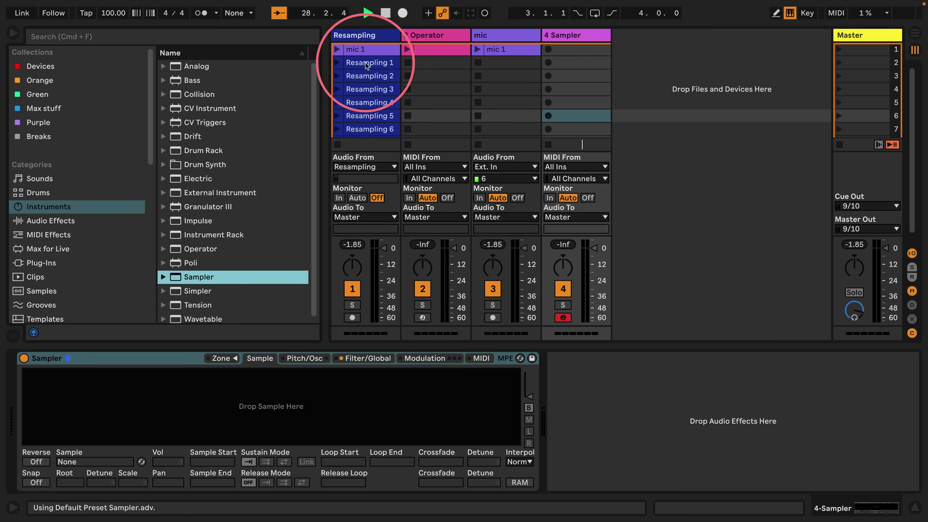
drag(365, 66, 251, 392)
key(a)
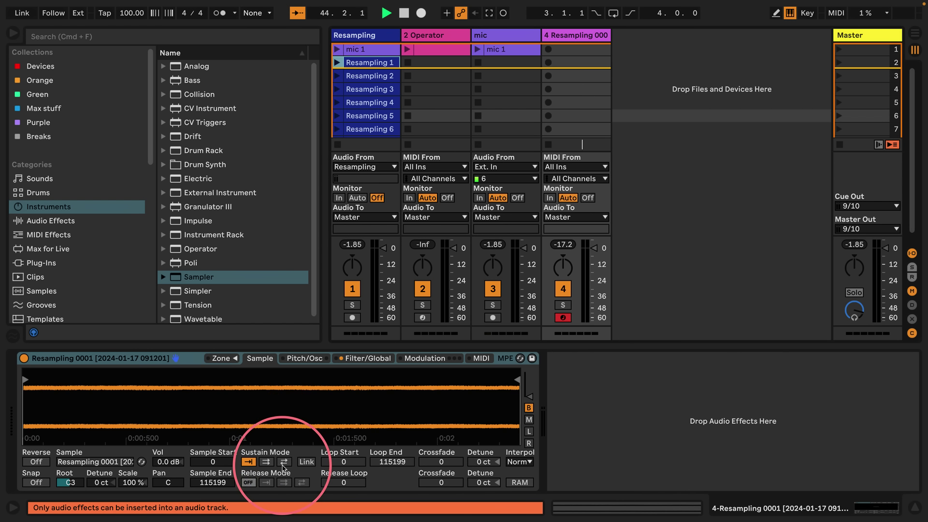
Step: Set the Sampler's Sustain Mode to back-and-forth looping, with Loop Start 2565, Loop End 111608 and Crossfade 2565
click(284, 463)
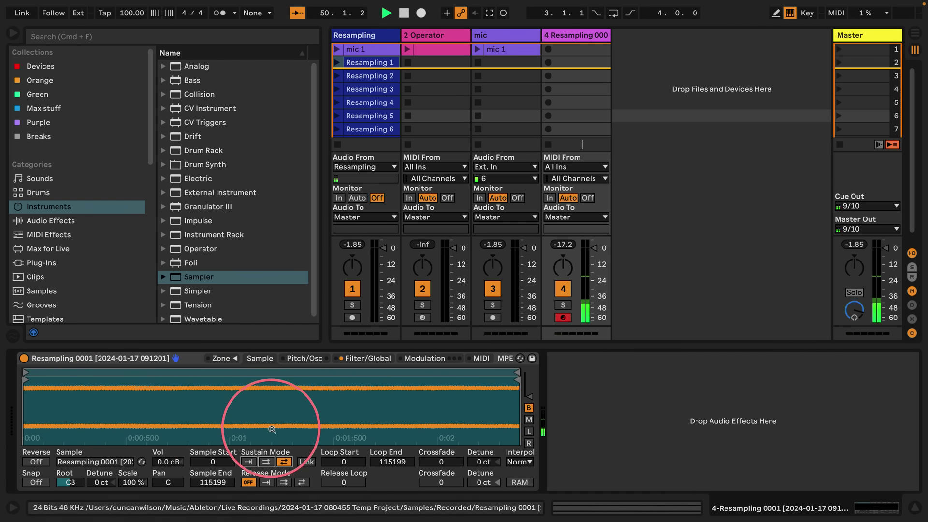
drag(342, 460, 439, 452)
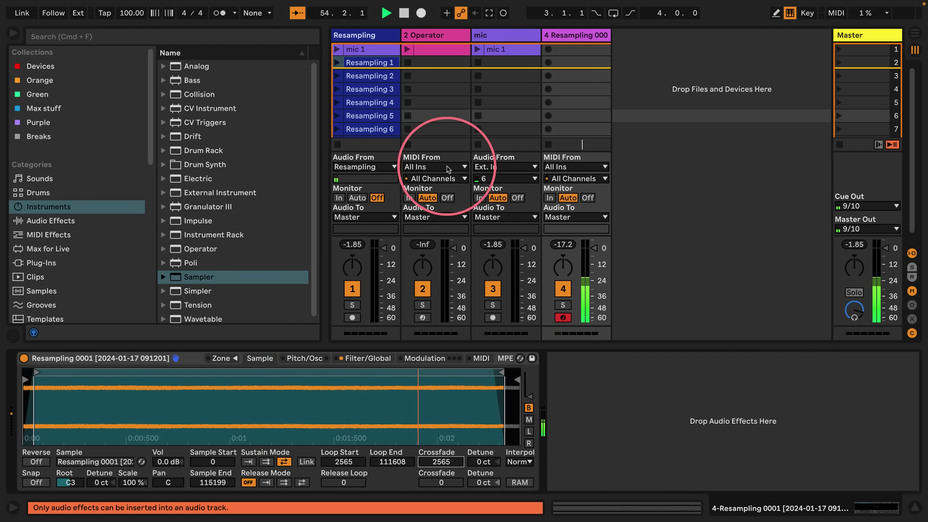
Step: Record a held four-note chord from C3 to G3 into the Sampler track's first slot, and open the new clip
click(547, 49)
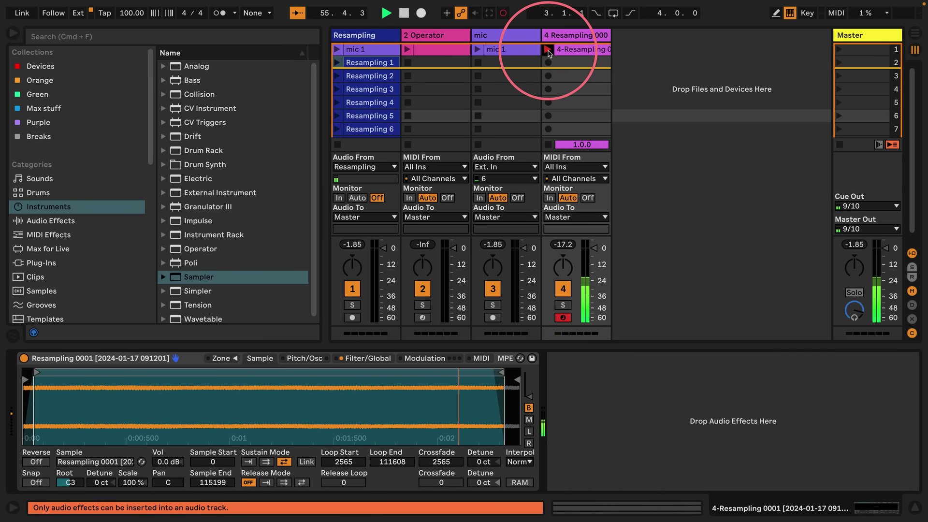
click(548, 50)
double_click(568, 49)
Step: Enlarge the note editor and shift the four chord notes earlier so they start at 1.1.1
drag(485, 342, 476, 129)
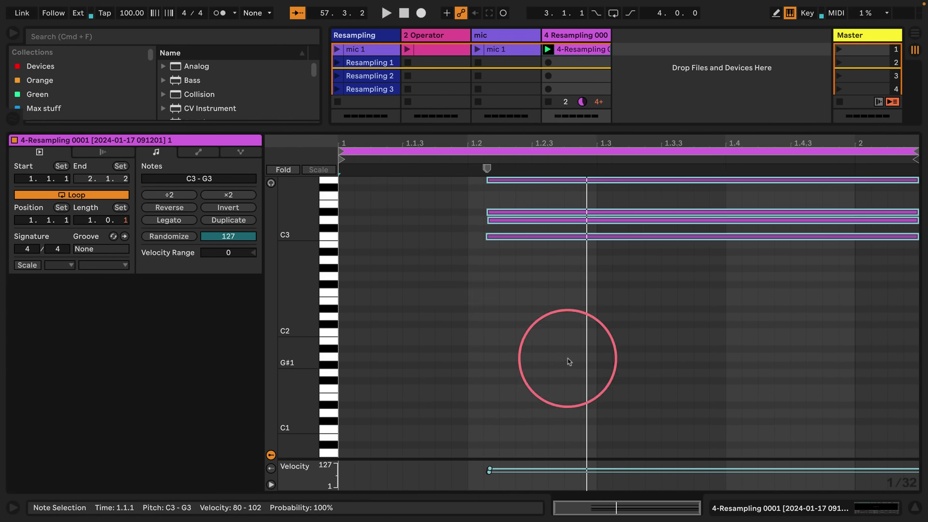
drag(567, 374, 541, 186)
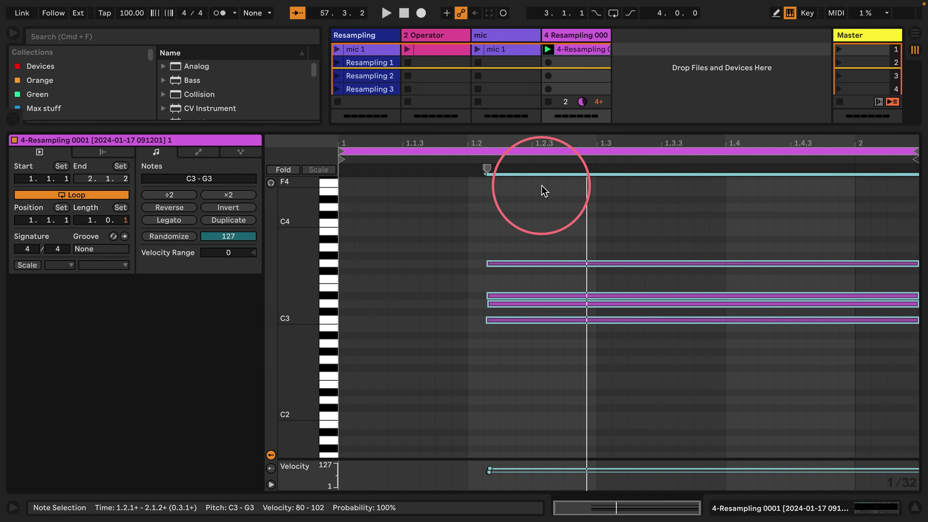
key(Left)
key(Left)
key(Left)
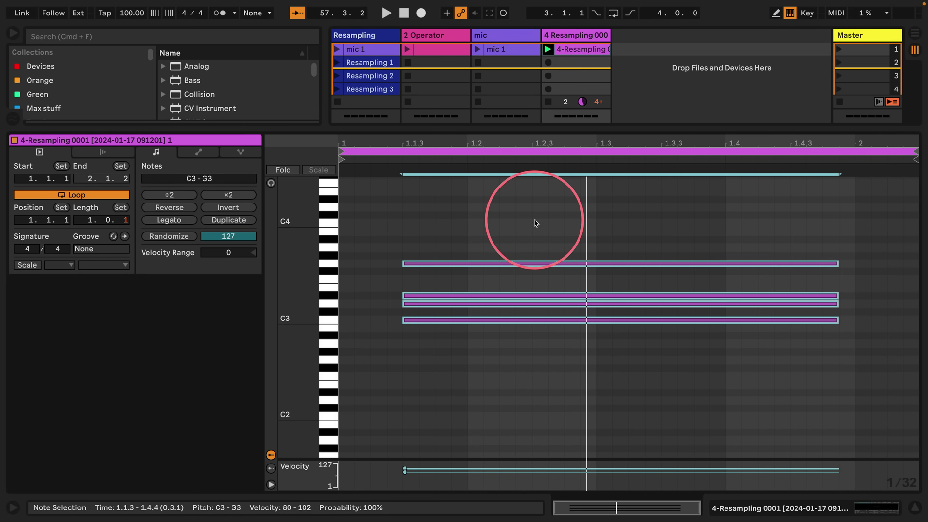
key(Left)
key(Left)
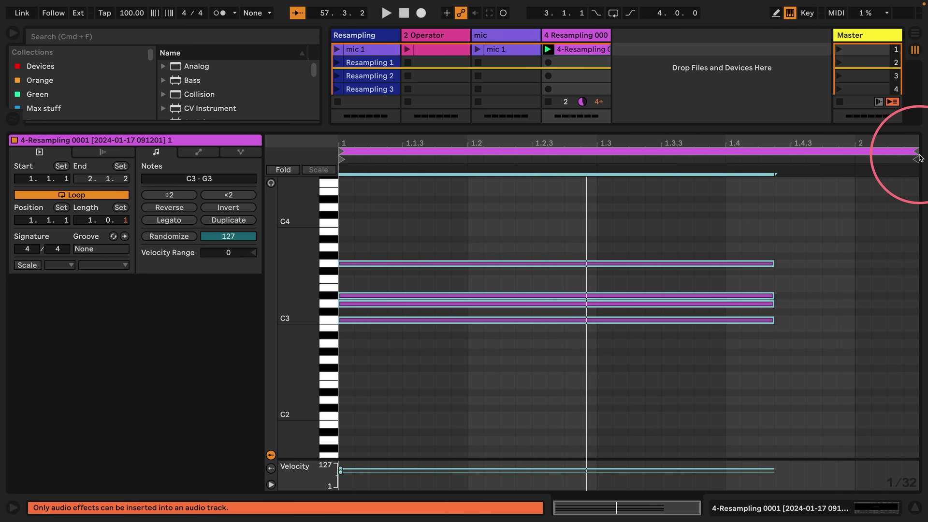
Step: Shorten the clip's loop to exactly one bar and extend the chord notes to its end with Legato
drag(917, 153, 852, 152)
drag(640, 408, 605, 216)
click(168, 220)
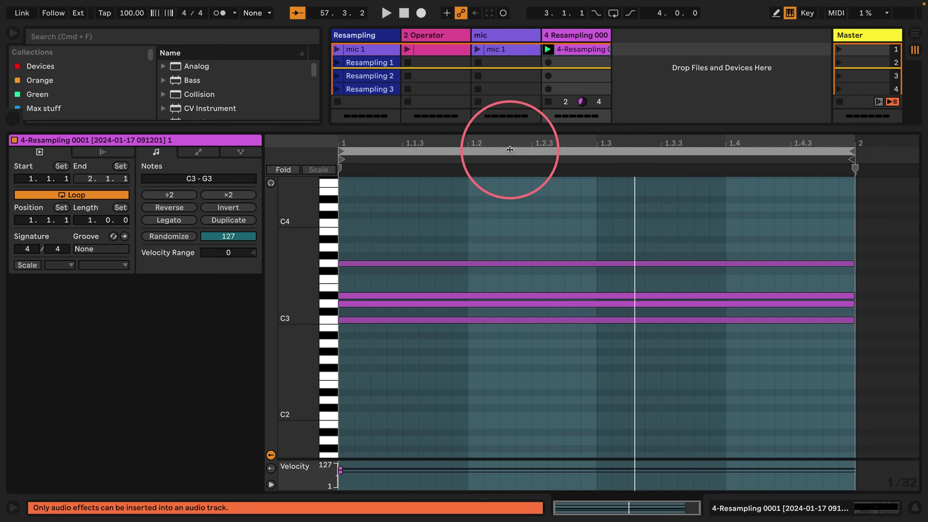
click(513, 155)
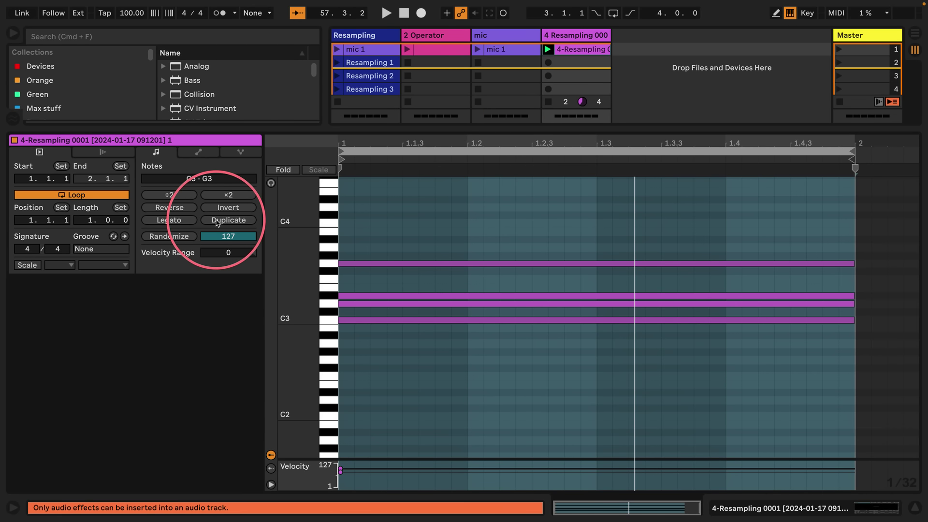
click(216, 221)
click(216, 221)
click(216, 220)
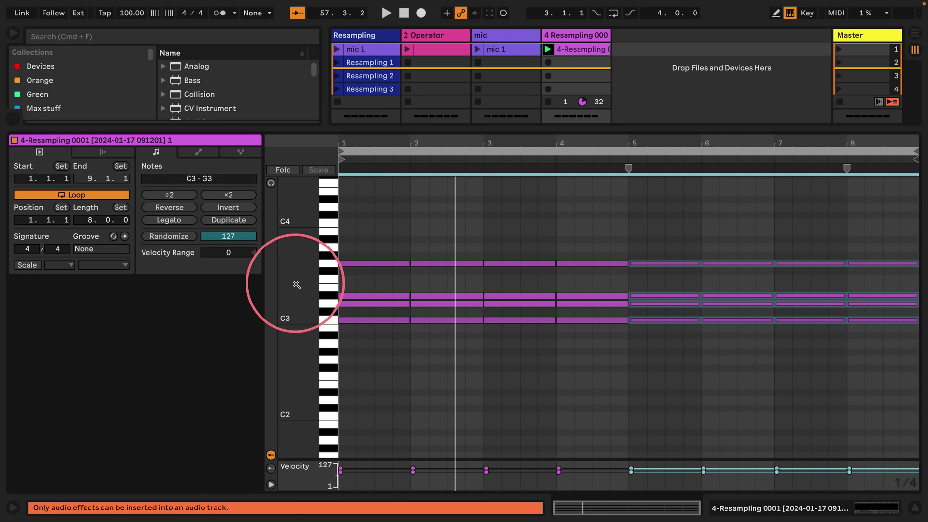
key(super+z)
key(super+z)
key(super+z)
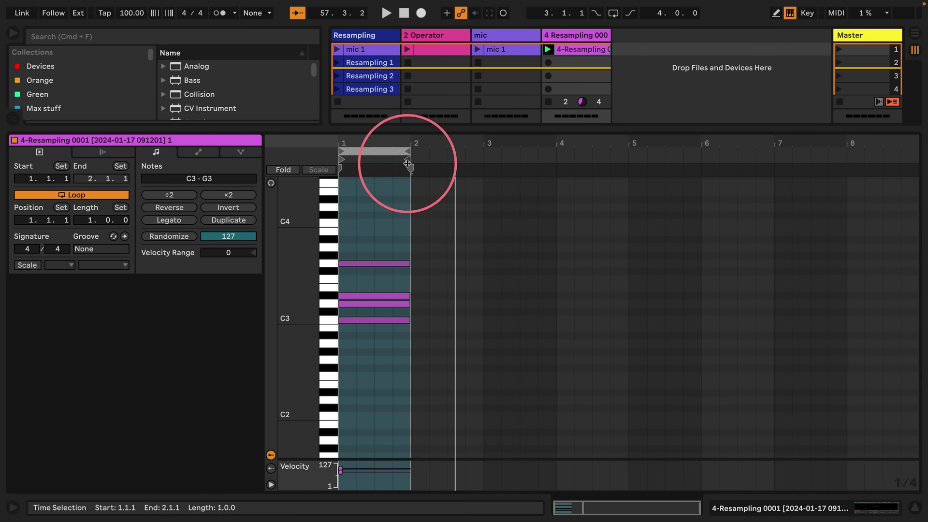
Step: Select the loop's contents, repeatedly double its time until the chord and loop last 16 bars, and launch the clip
click(372, 150)
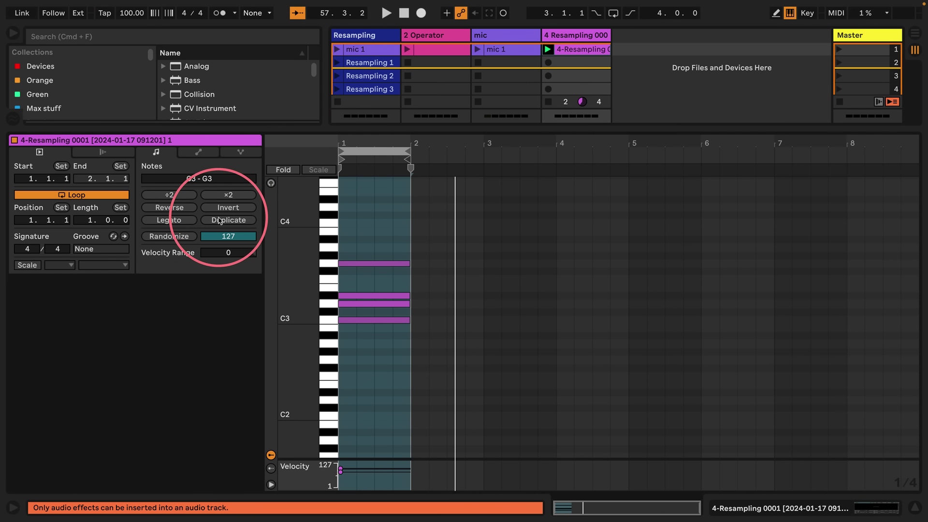
click(221, 193)
click(220, 193)
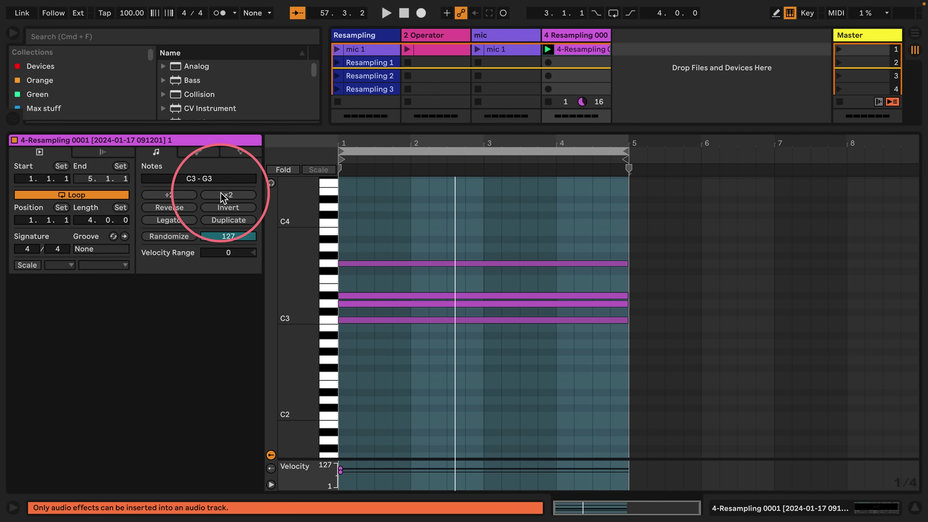
click(220, 193)
click(220, 194)
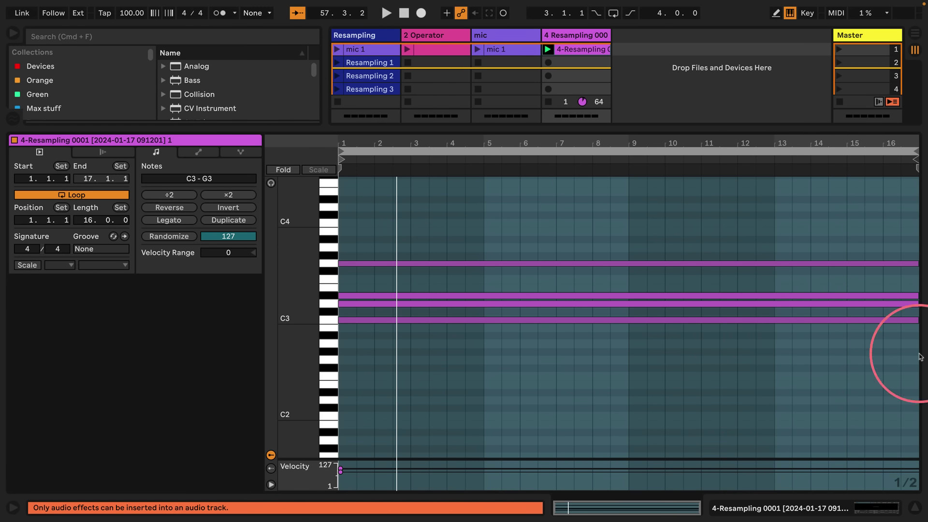
click(547, 49)
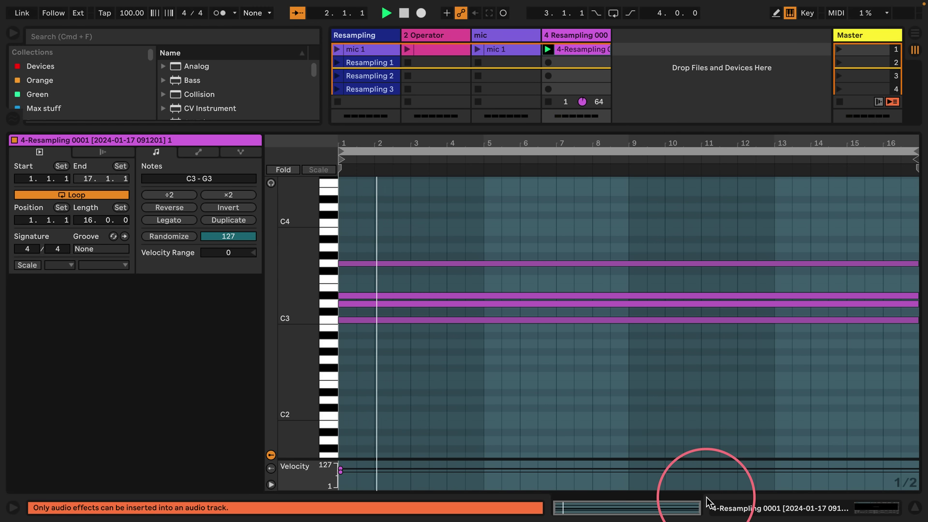
Step: Add a Tuner after Sampler and set the sample's Detune to -11 ct so the playing chord reads in tune
click(728, 508)
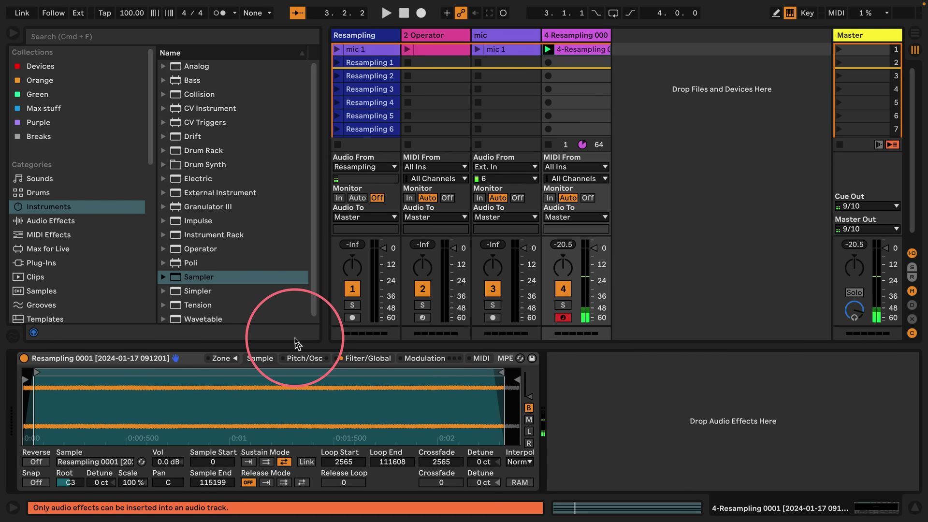
scroll(189, 245, down, 1)
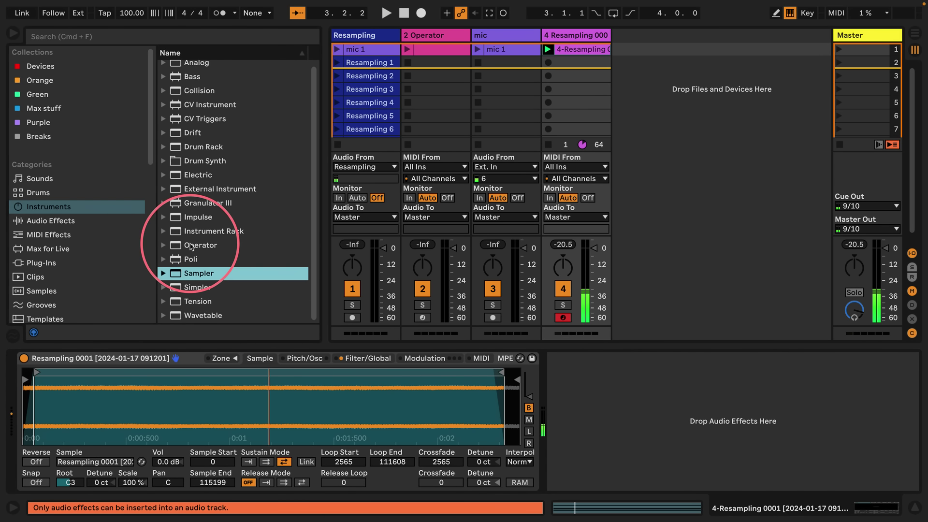
click(44, 220)
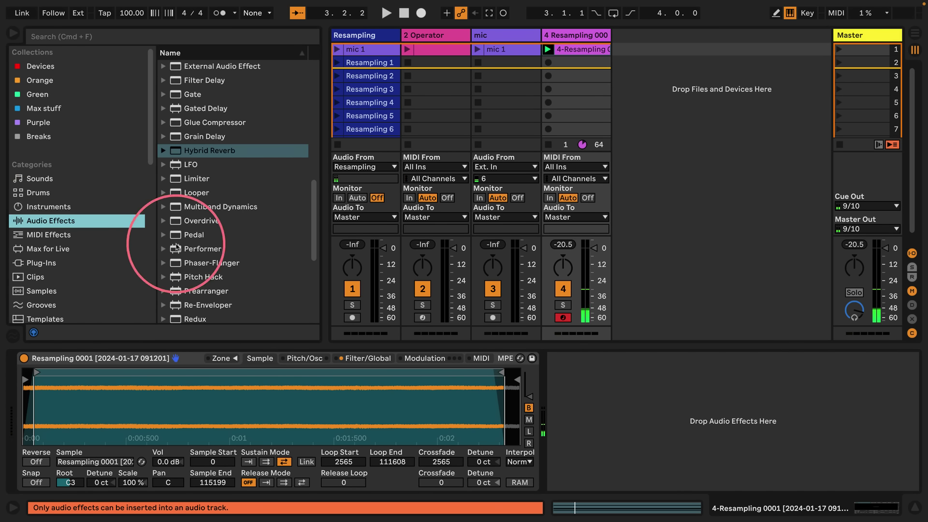
scroll(201, 260, down, 5)
drag(193, 259, 628, 406)
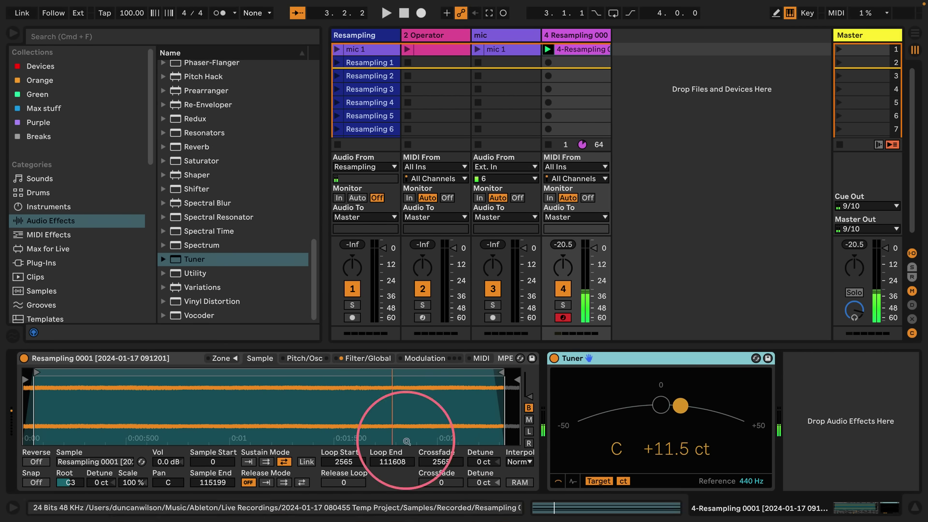
drag(100, 482, 100, 488)
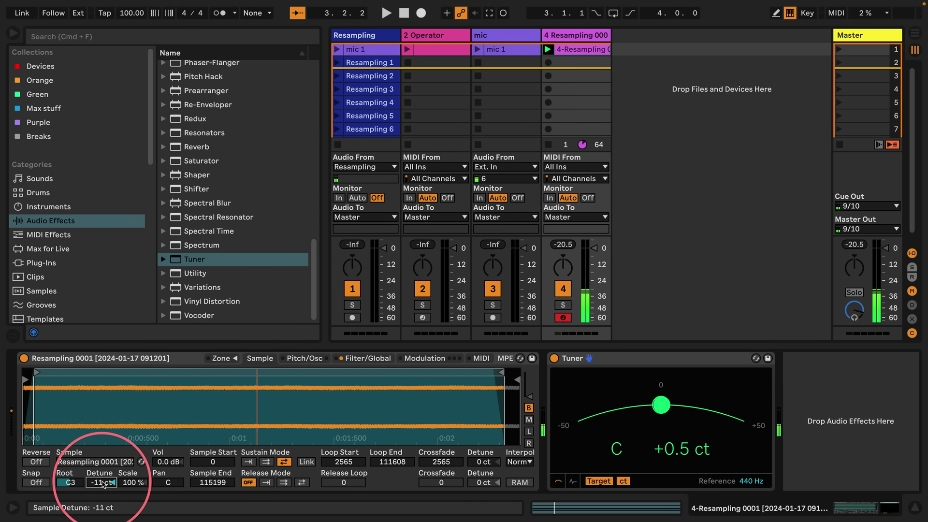
key(space)
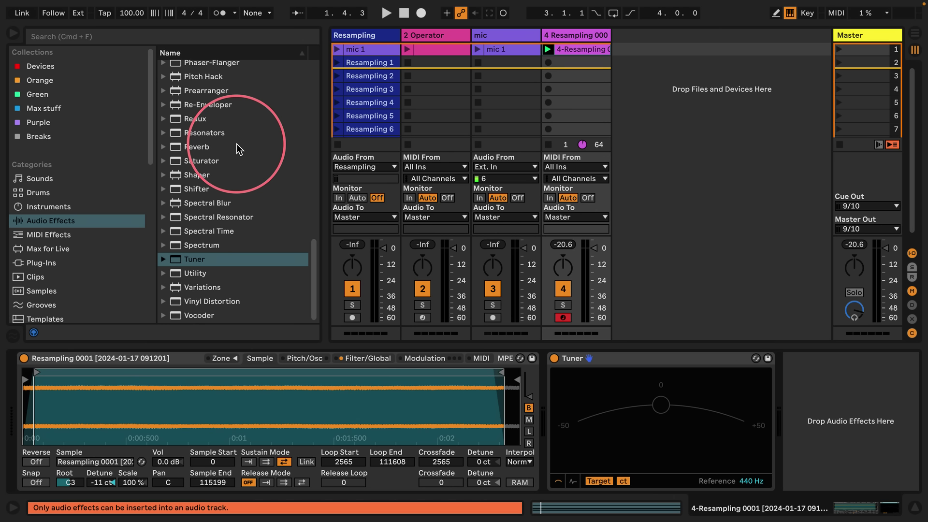
Step: Switch to Chrome and search Google for "apperition", followed by a search with a changed ending of the word
text(itio)
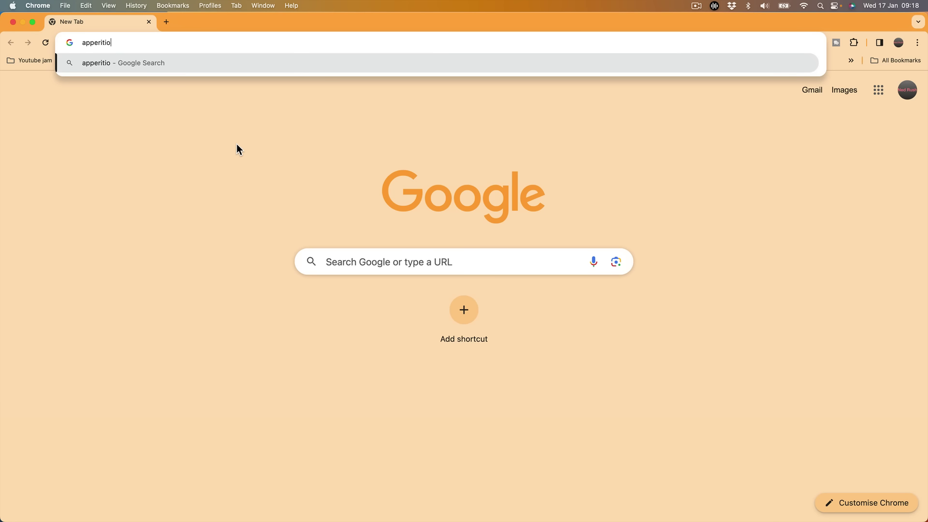
text(n)
key(Return)
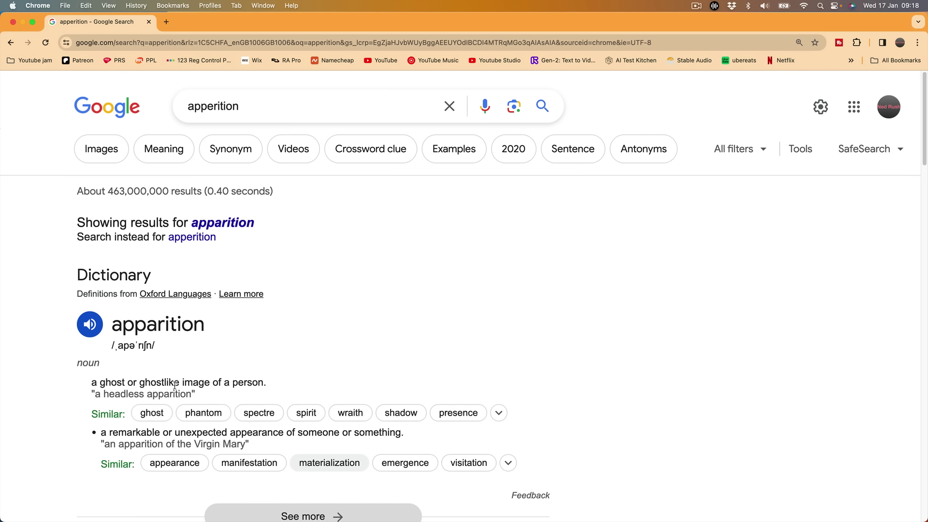
click(257, 111)
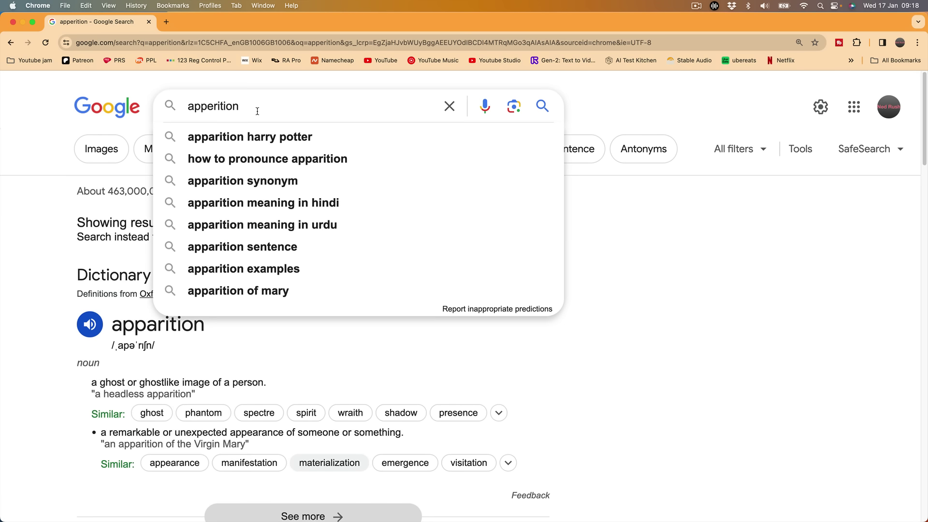
key(BackSpace)
text(us)
key(Return)
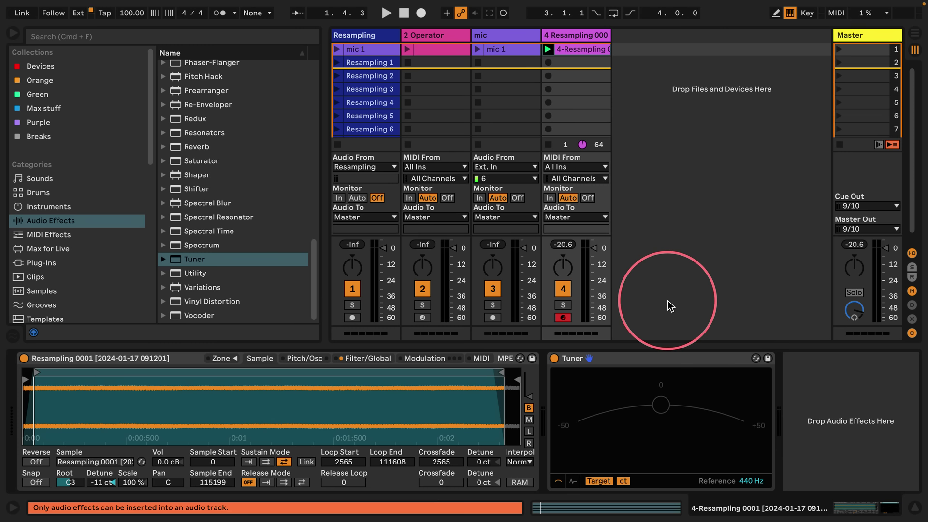
Step: Return to Ableton Live, play the chord clip briefly, and insert an Auto Filter between Sampler and Tuner
key(space)
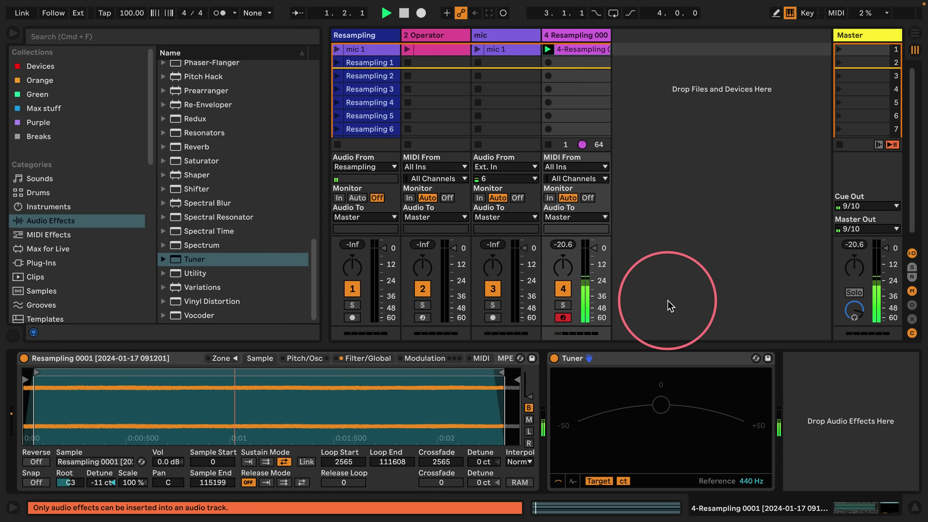
scroll(219, 212, up, 20)
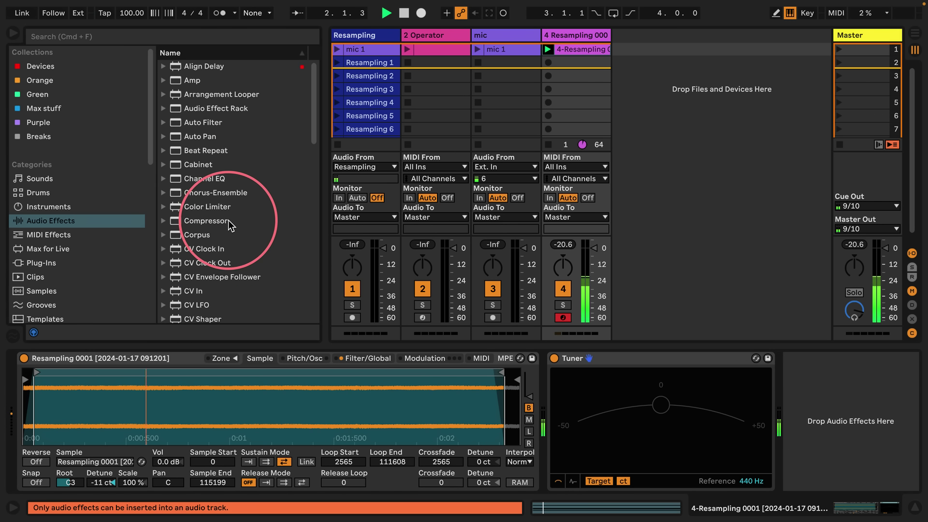
key(space)
click(183, 124)
drag(183, 126, 545, 376)
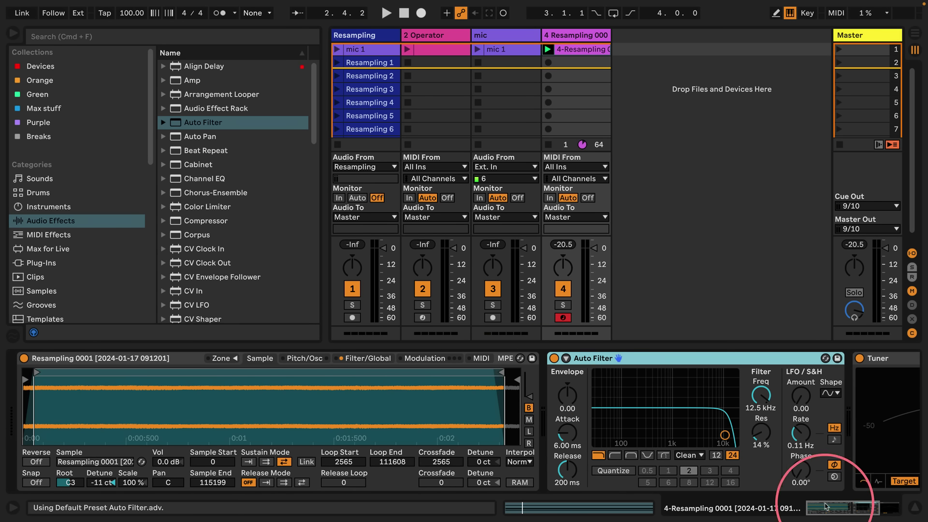
click(846, 509)
drag(846, 509, 859, 507)
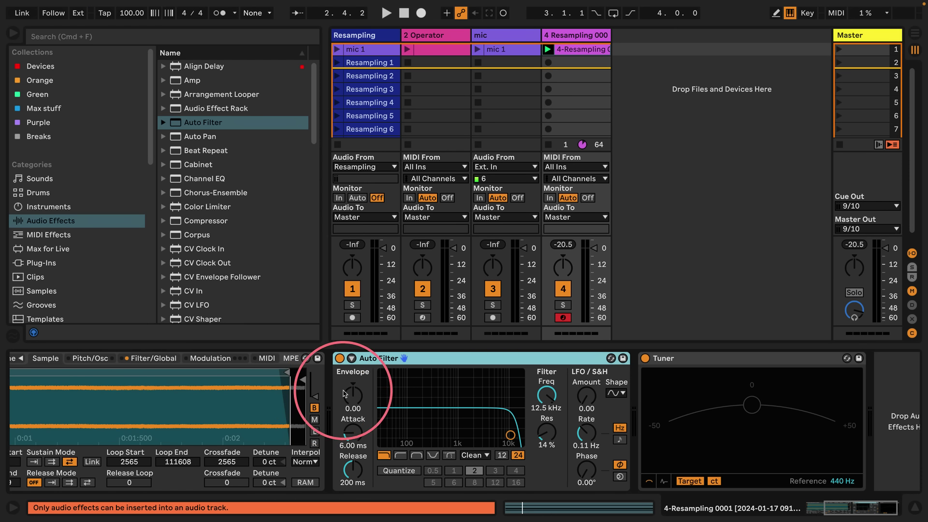
Step: With the clip playing, set the Auto Filter's cutoff to 4.03 kHz, resonance to 23 %, LFO amount to 20.5 and LFO rate to 0.10 Hz
key(space)
drag(510, 435, 487, 442)
drag(583, 405, 583, 399)
drag(588, 439, 587, 437)
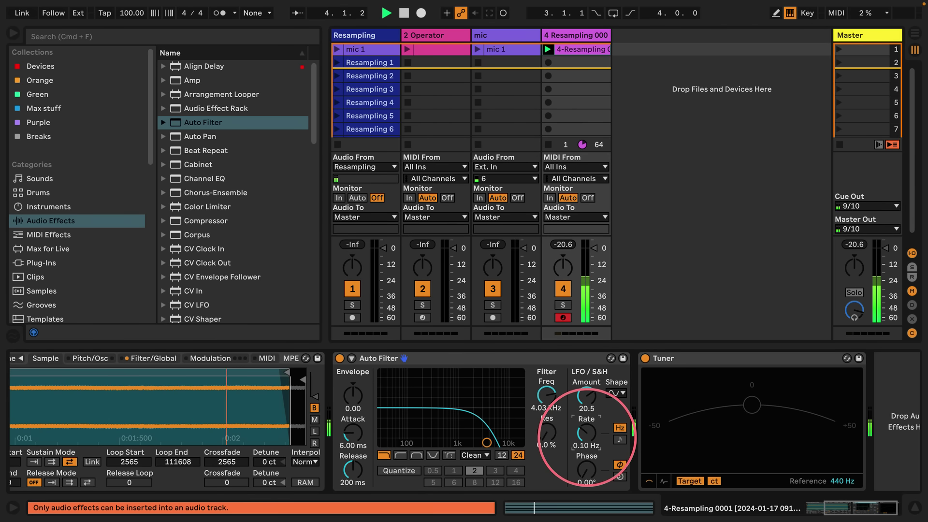
drag(543, 430, 540, 431)
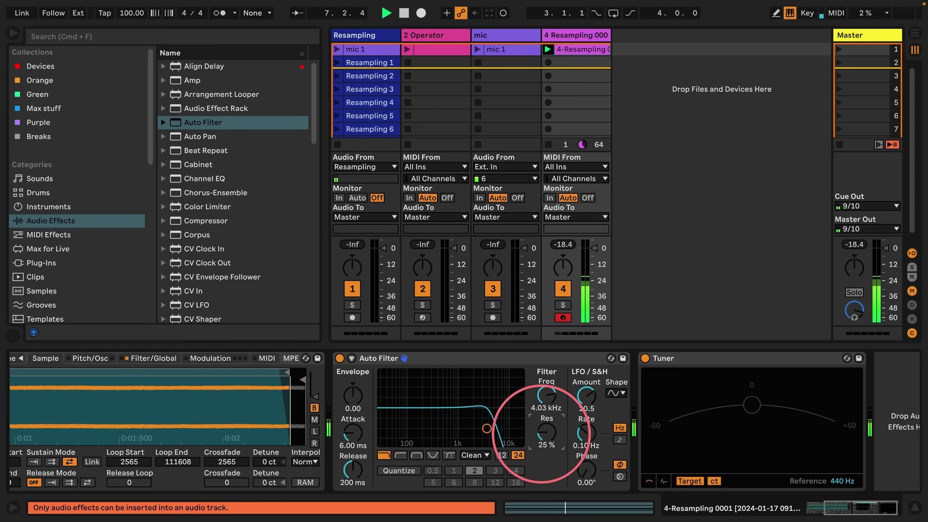
Step: Group the Auto Filter into an Audio Effect Rack and duplicate its chain
click(464, 361)
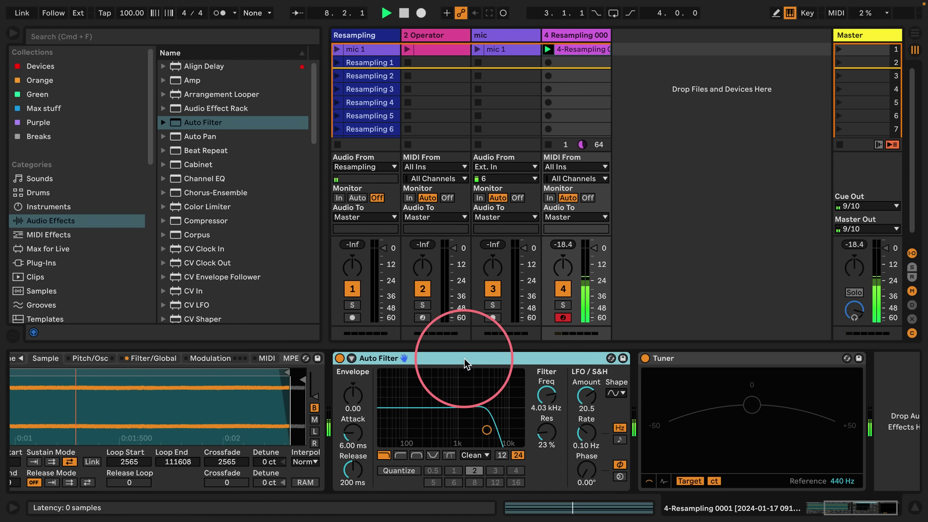
key(super+g)
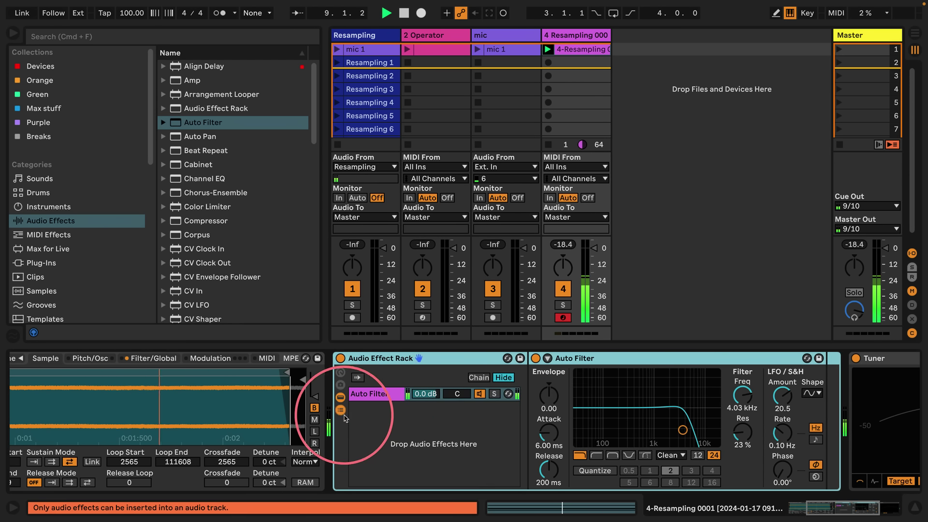
key(super+d)
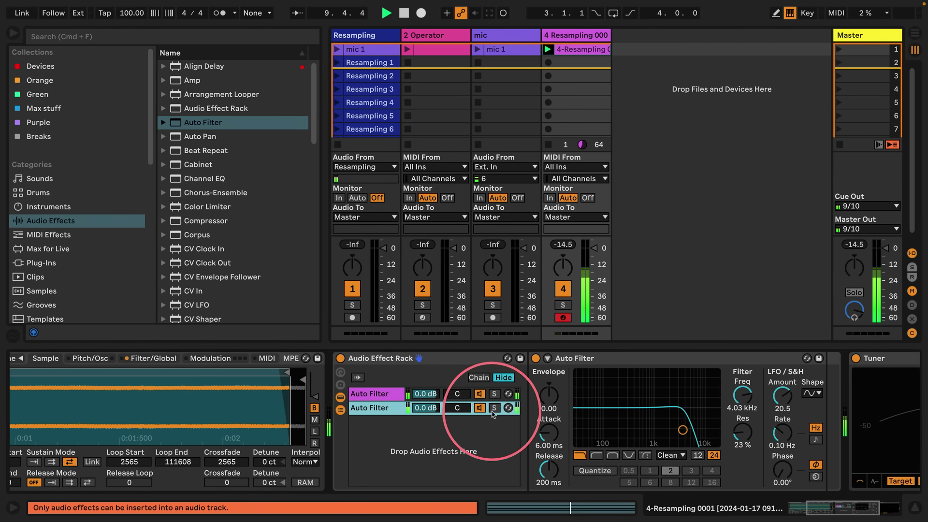
Step: Solo the second chain while making its filter a high-pass at 551 Hz with 32 % resonance and a 0.17 Hz LFO rate
click(494, 408)
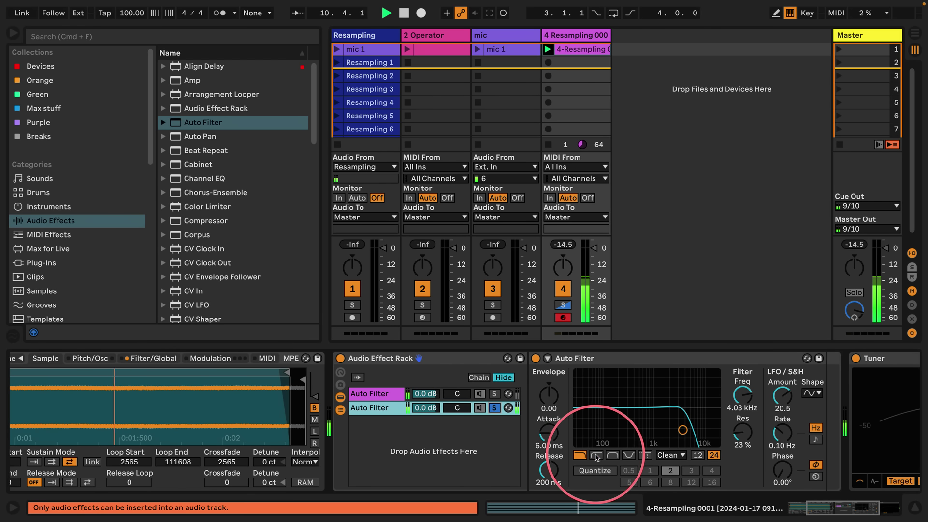
click(597, 457)
drag(682, 430, 641, 427)
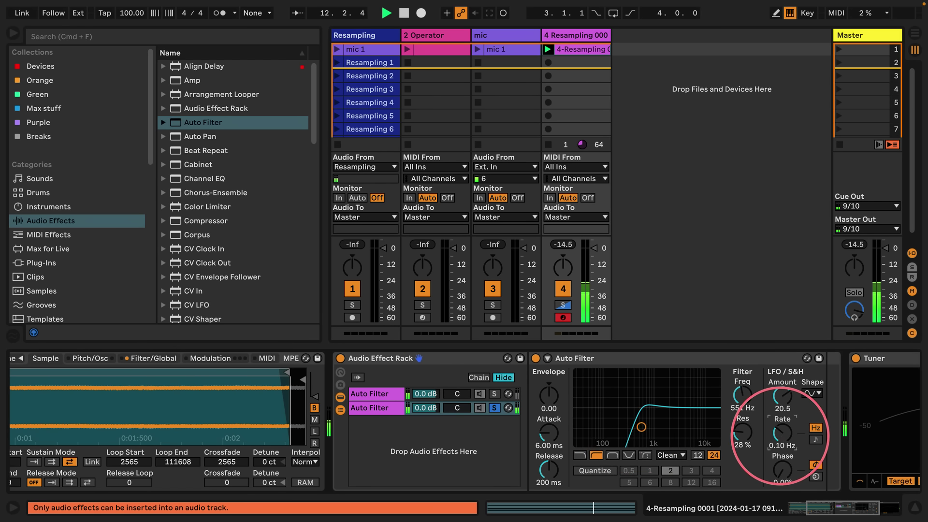
drag(781, 433, 737, 437)
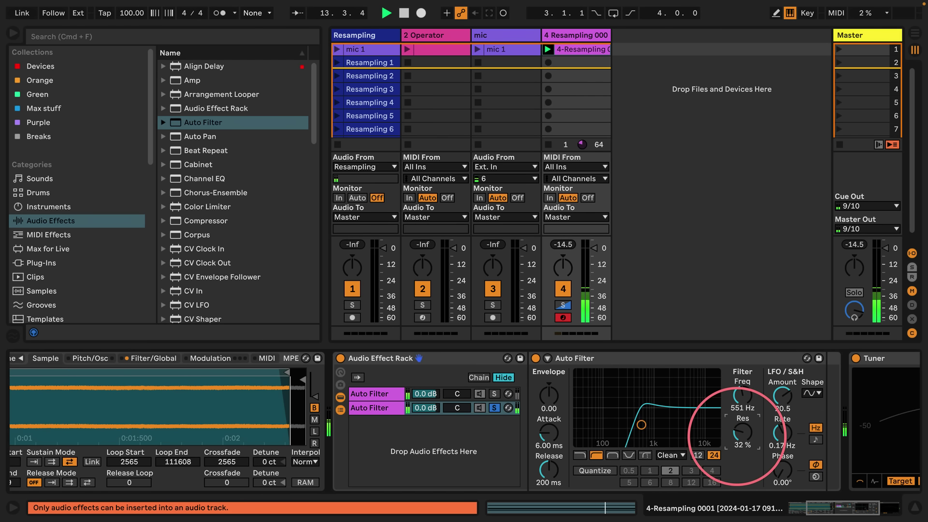
click(495, 408)
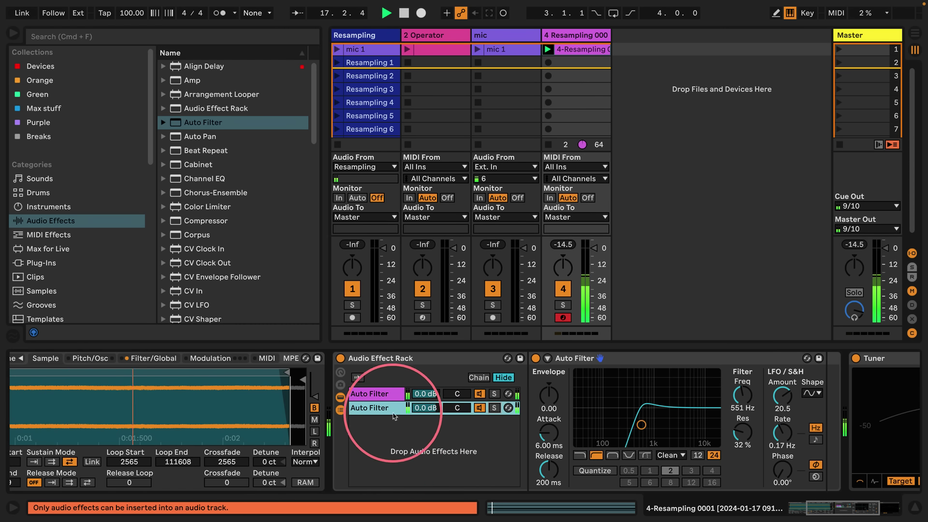
Step: Duplicate the high-pass chain and make the soloed copy a band-pass at 758 Hz with 36 % resonance and a 0.32 Hz LFO rate
key(super+d)
click(495, 421)
click(612, 455)
mouse_move(640, 425)
mouse_down()
mouse_move(637, 410)
mouse_move(650, 408)
mouse_move(648, 422)
mouse_up()
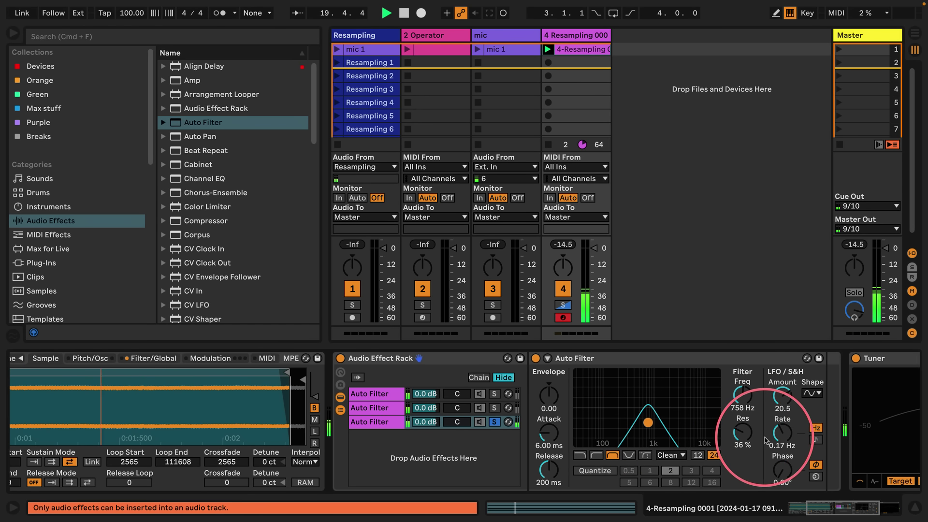
drag(775, 435, 776, 425)
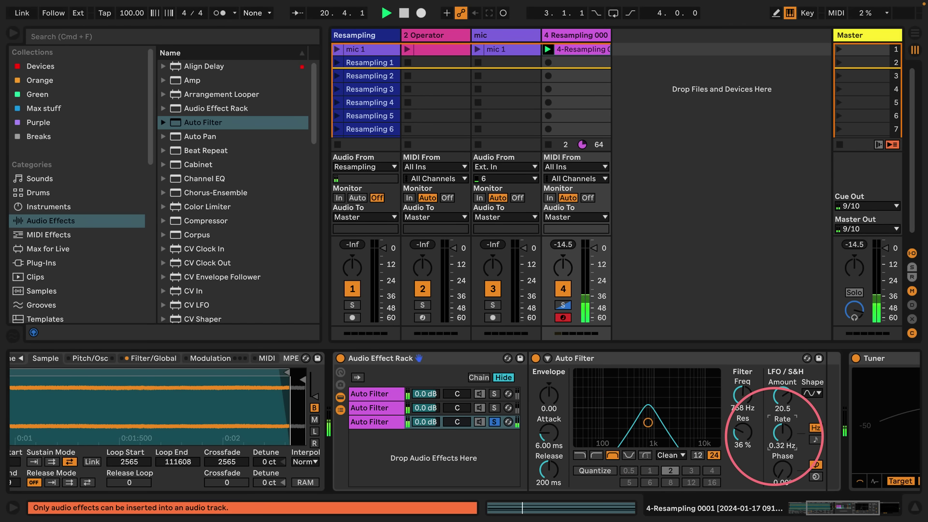
click(494, 421)
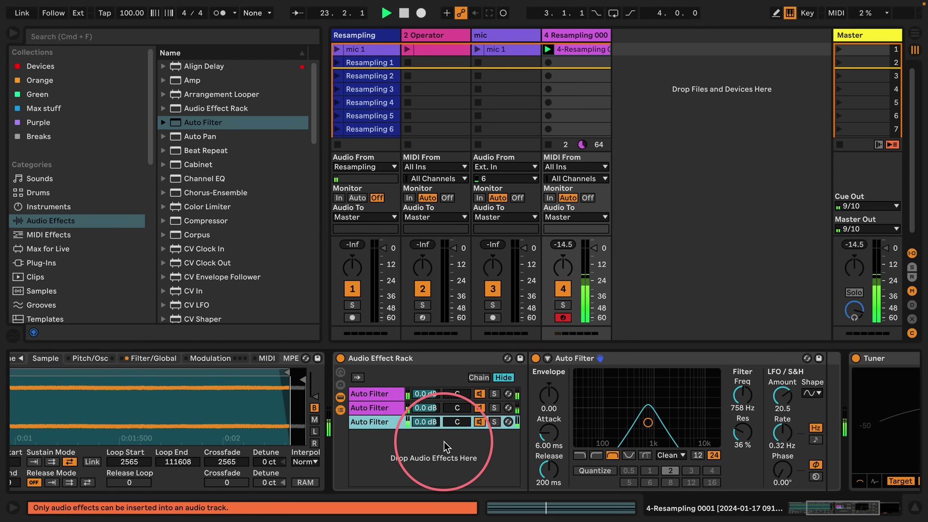
Step: Pan the high-pass chain 50L and the band-pass chain 50R, and add a low-pass Auto Filter after the rack at 2.05 kHz with 0 % resonance
drag(456, 407, 429, 408)
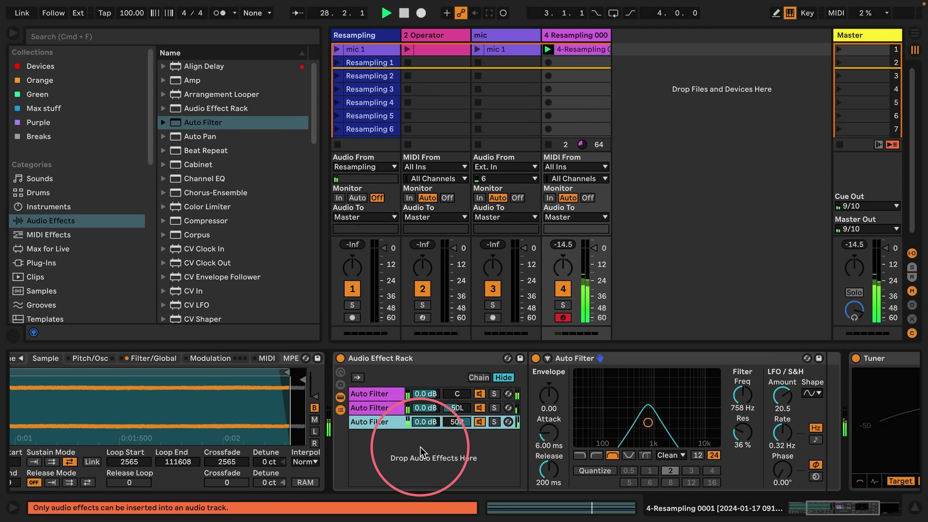
scroll(449, 416, right, 5)
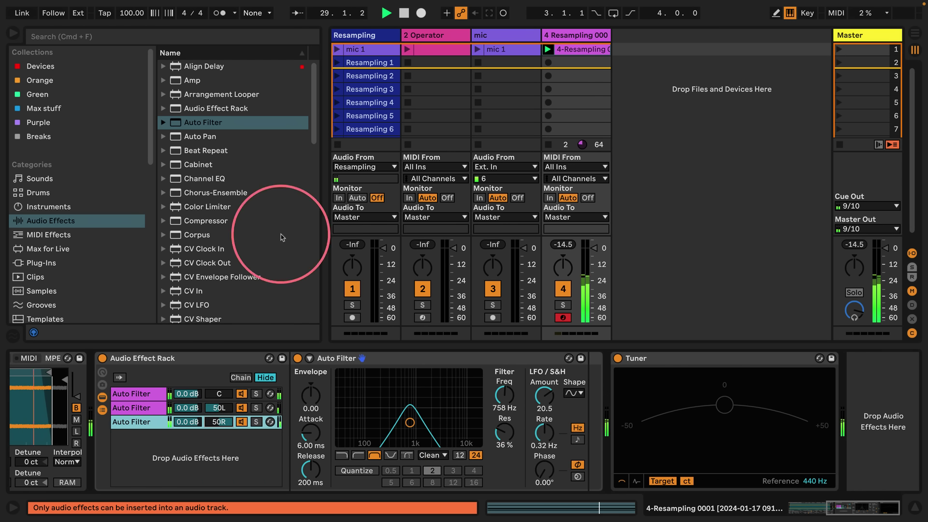
drag(162, 122, 623, 406)
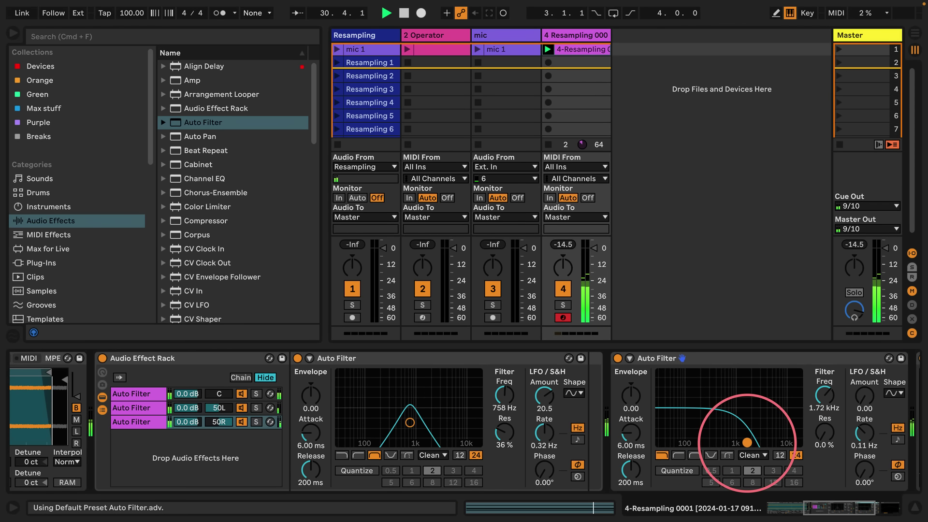
drag(747, 442, 750, 442)
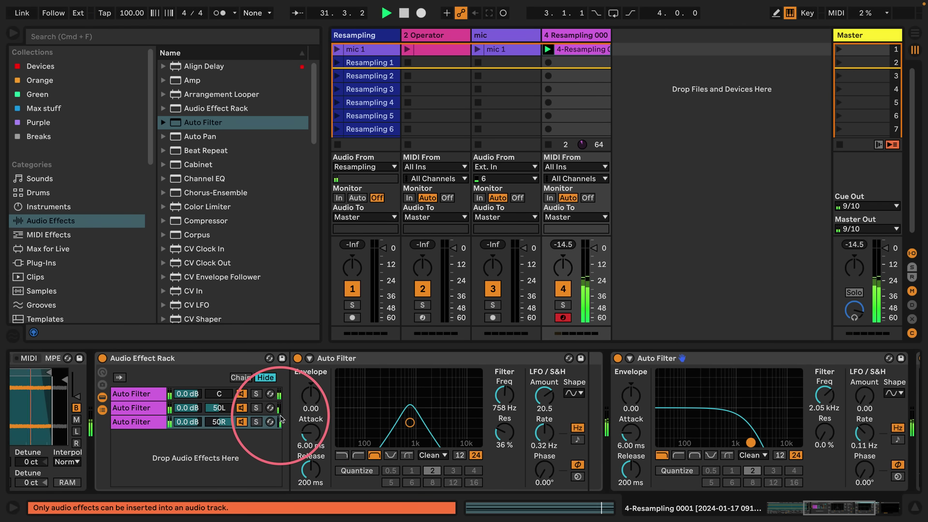
scroll(281, 415, left, 10)
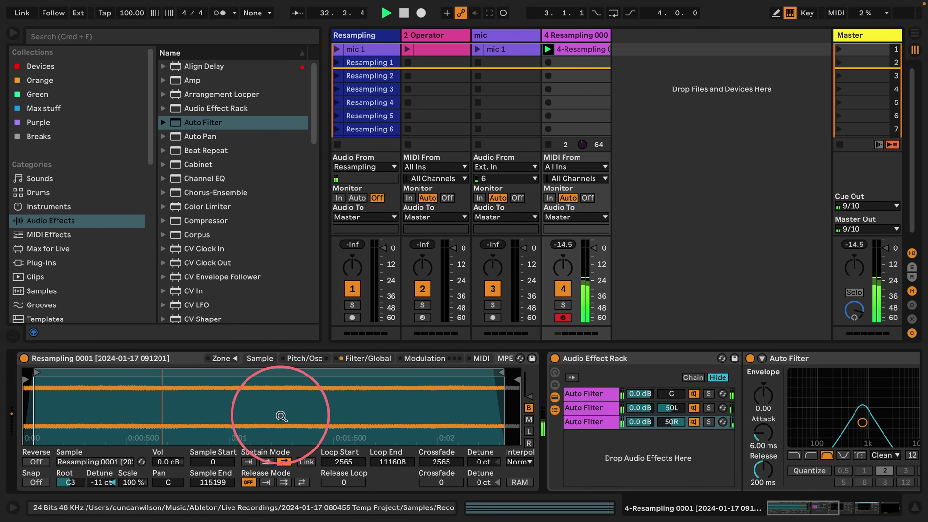
Step: Insert a Reverb between the last Auto Filter and Tuner, with Size 0.85 and Decay 2.64 s
scroll(696, 420, right, 10)
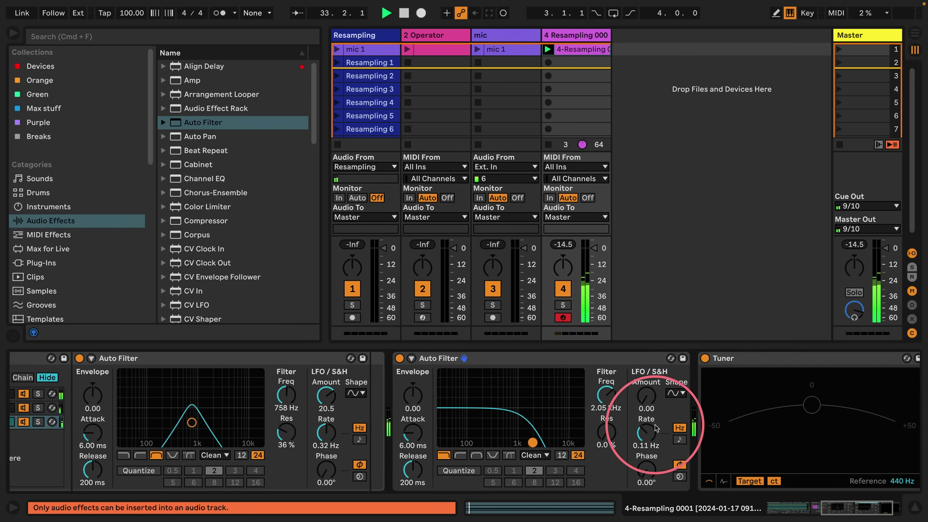
scroll(211, 267, down, 15)
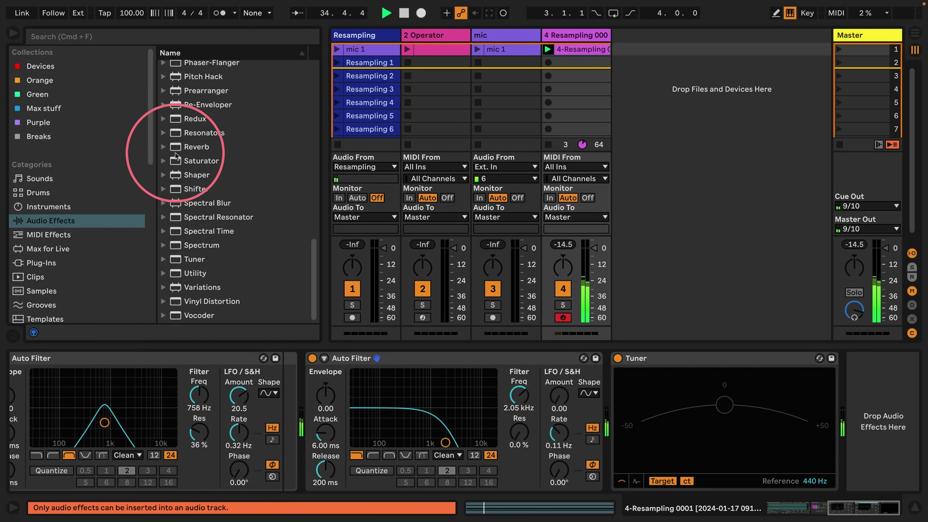
drag(177, 146, 611, 387)
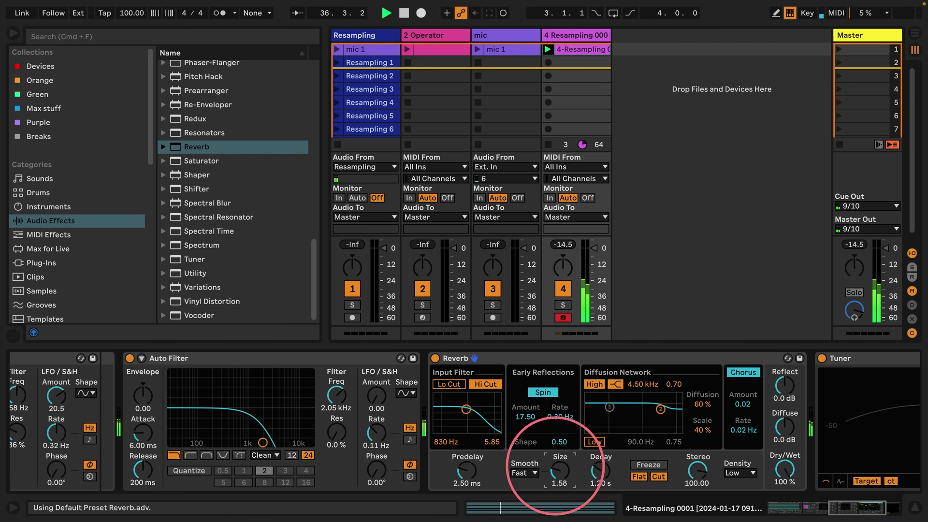
drag(555, 466, 598, 471)
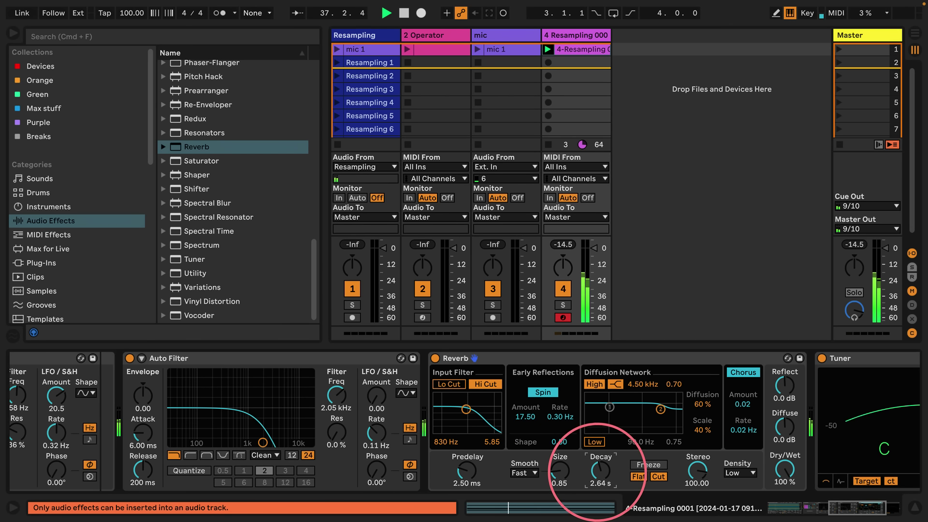
Step: Arm the Resampling track, record the processed pad into its empty clip slot in scene 10, and stop the recording
scroll(424, 103, down, 1)
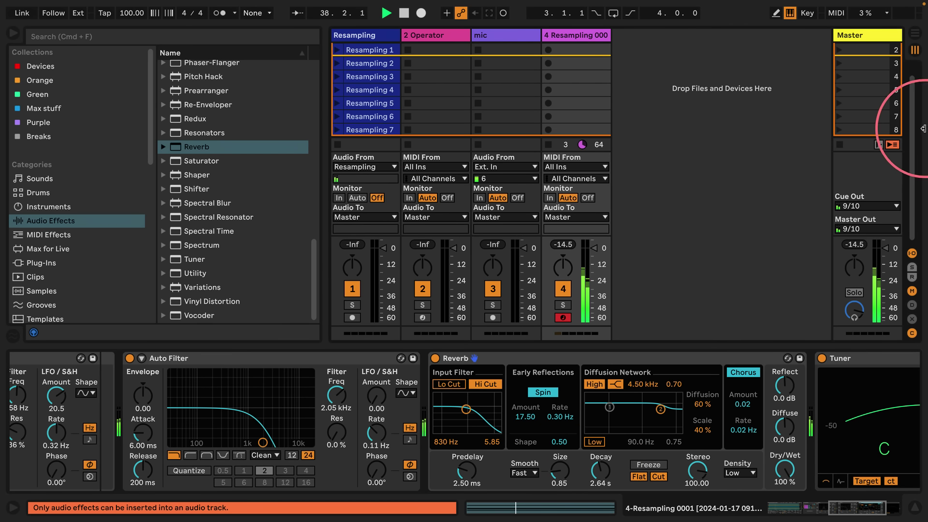
click(869, 129)
key(Down)
key(Down)
key(Down)
key(Down)
key(Down)
key(Down)
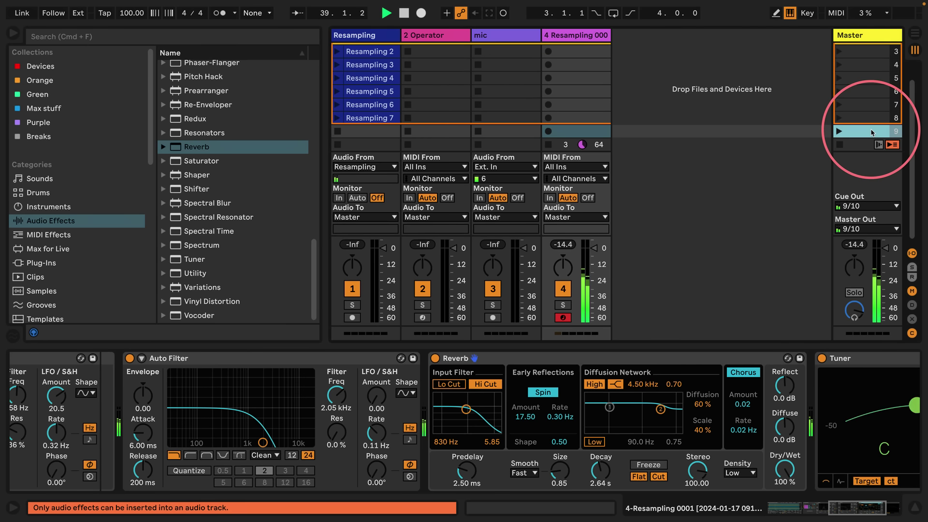
click(352, 317)
click(364, 78)
key(Return)
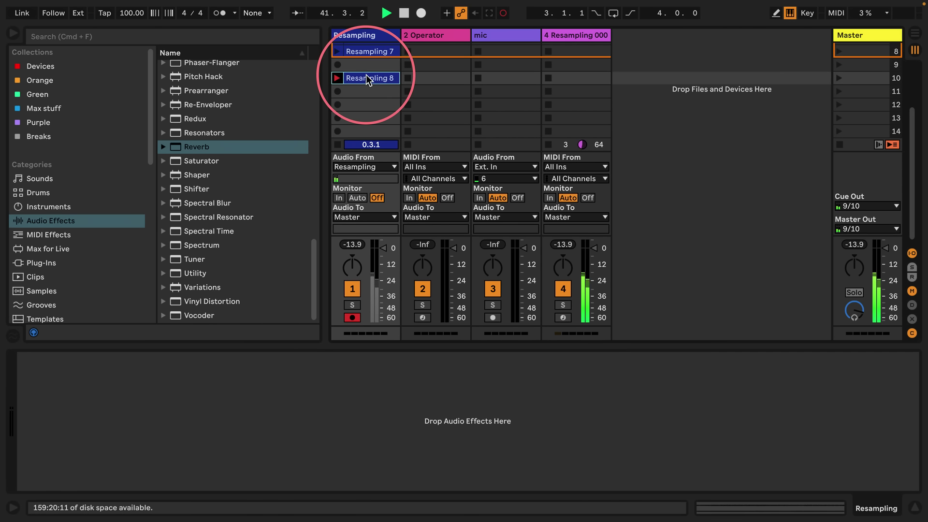
click(337, 145)
Step: Audition the Resampling 2 clip, load it into the pad track's Sampler, and set its sustain mode to back-and-forth looping
double_click(573, 35)
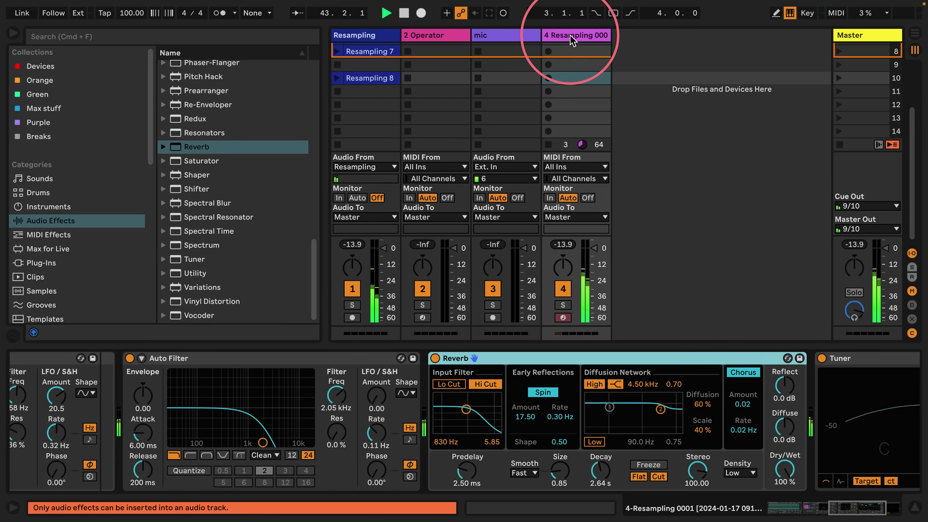
scroll(507, 411, left, 10)
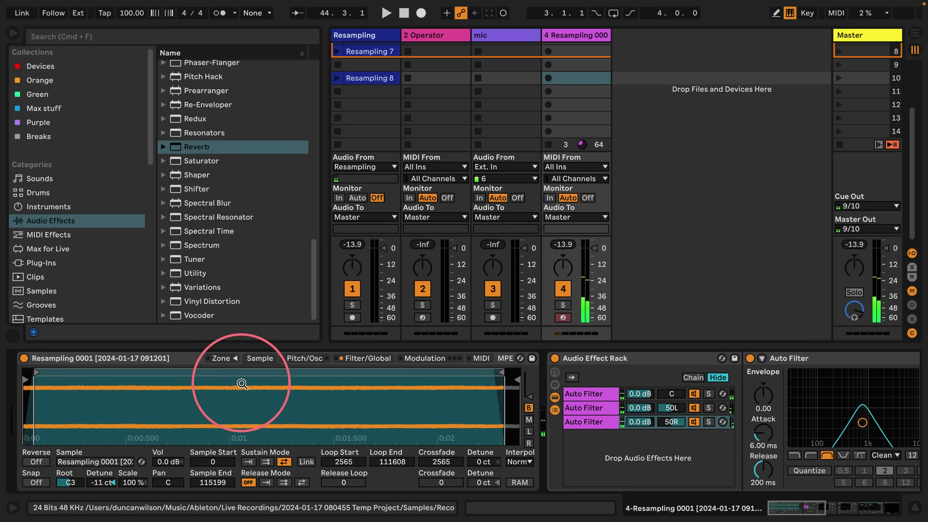
scroll(338, 97, up, 5)
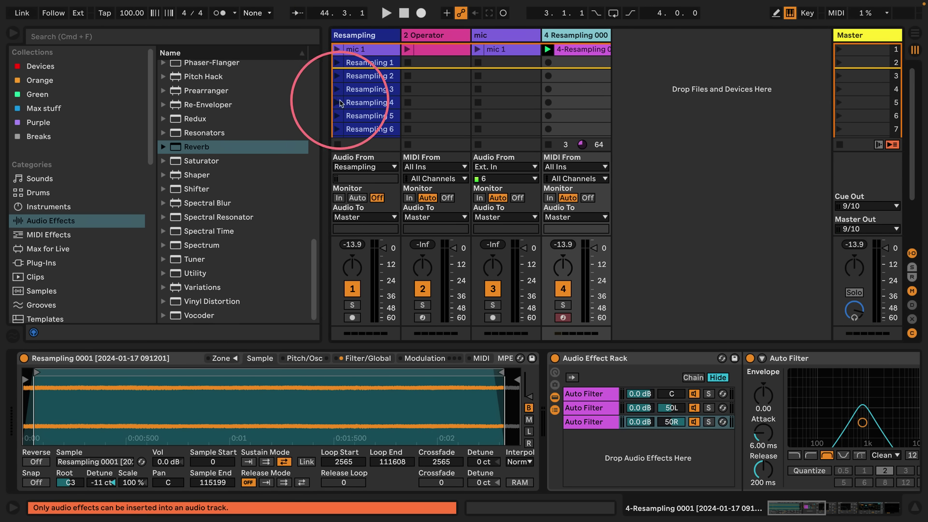
click(366, 76)
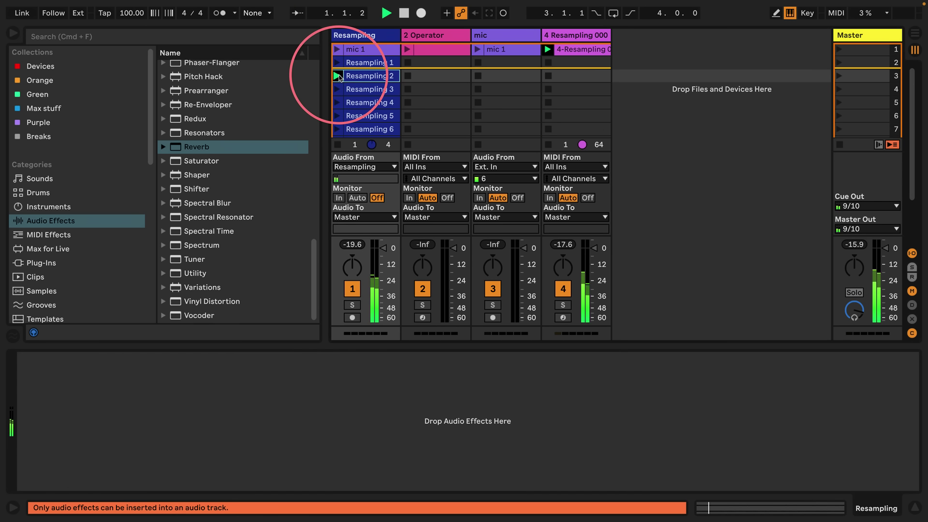
click(563, 36)
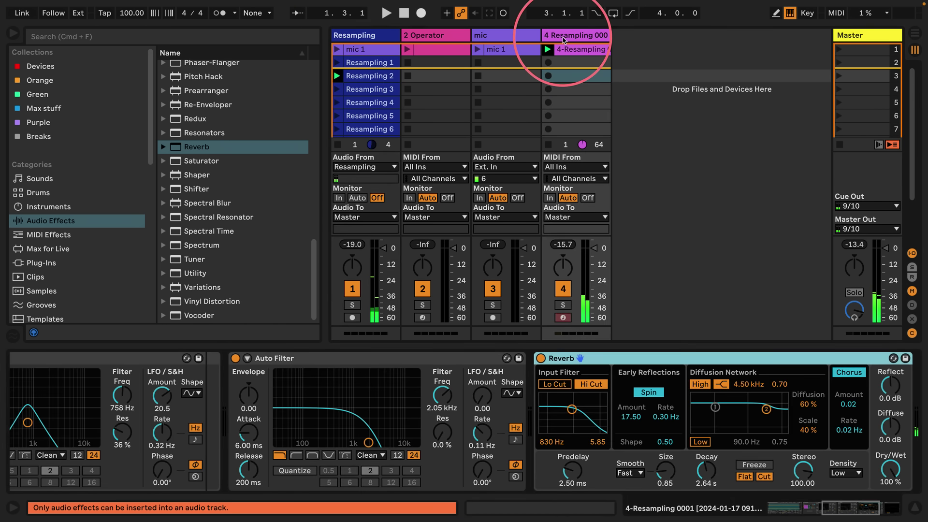
scroll(384, 382, left, 10)
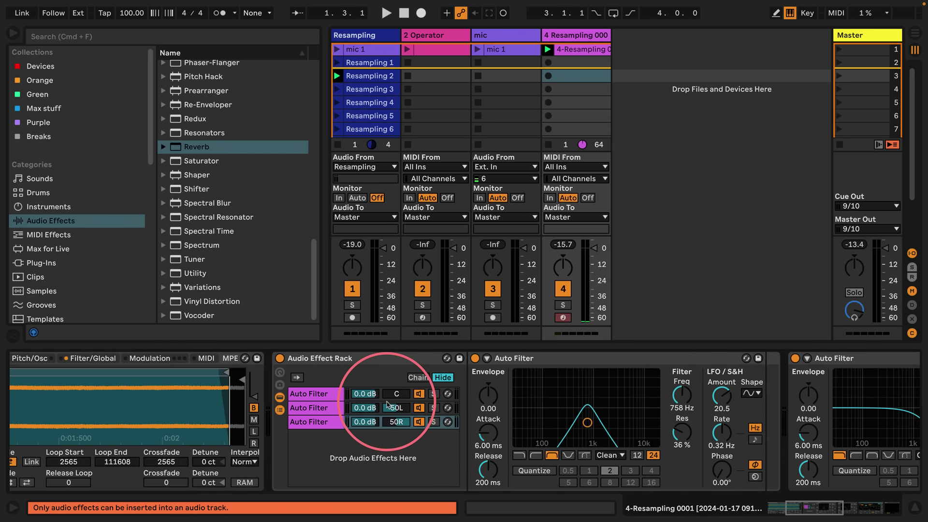
drag(369, 76, 298, 396)
click(284, 461)
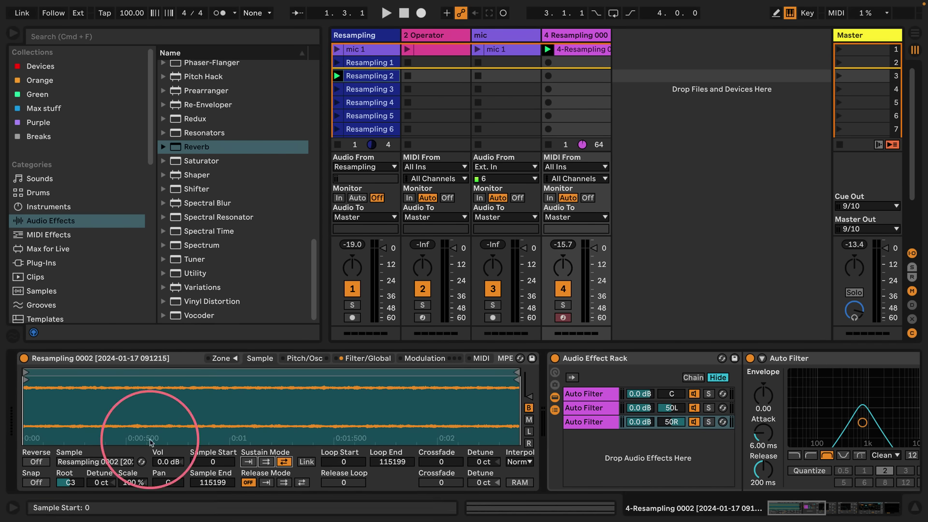
Step: Set the Sampler's Loop Start to 3081, Loop End to 112460 and Crossfade to 3081, and start playback
drag(26, 374, 39, 374)
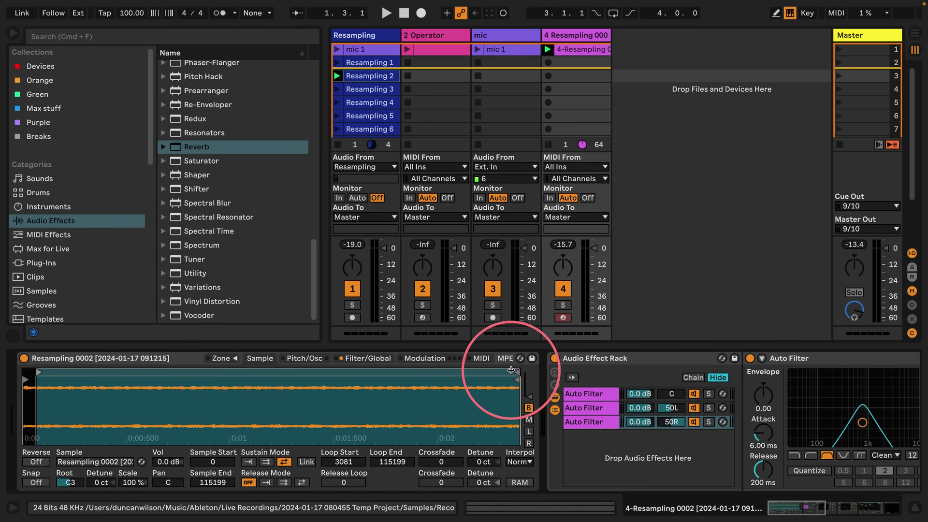
drag(514, 372, 498, 374)
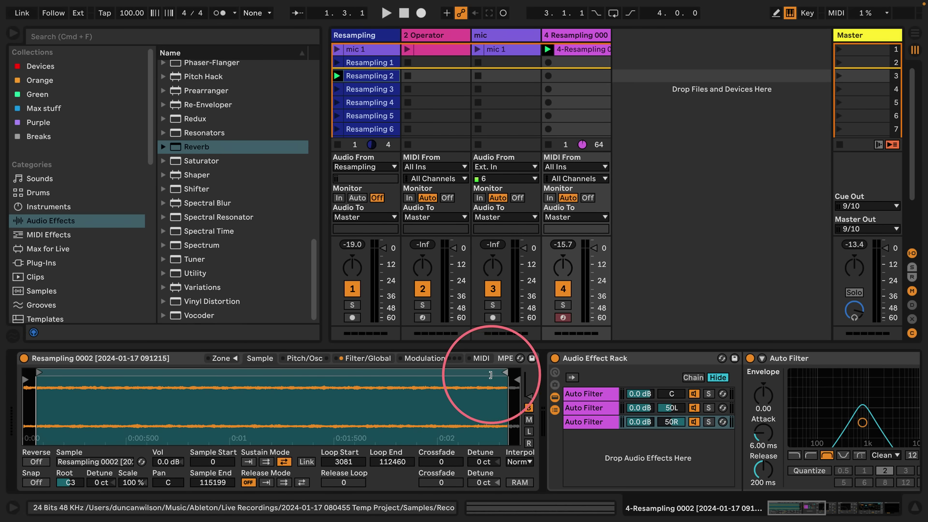
drag(424, 461, 425, 435)
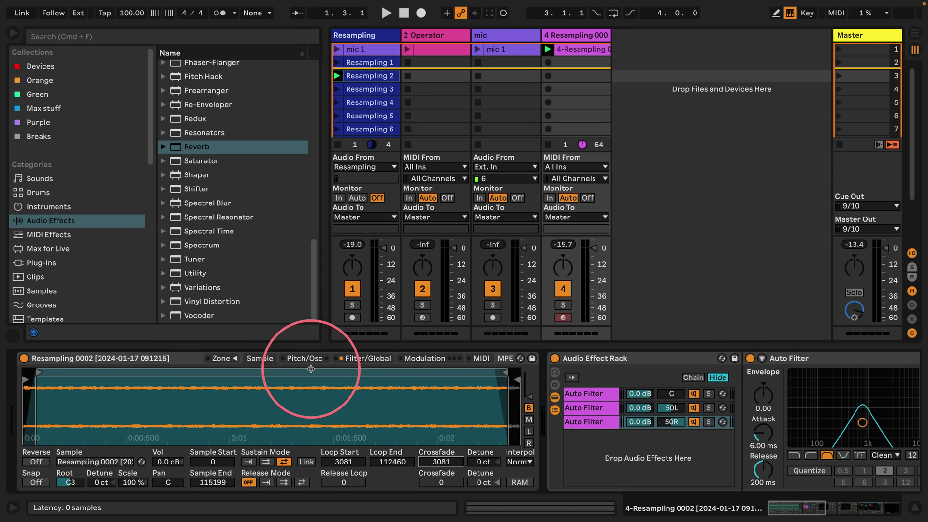
key(space)
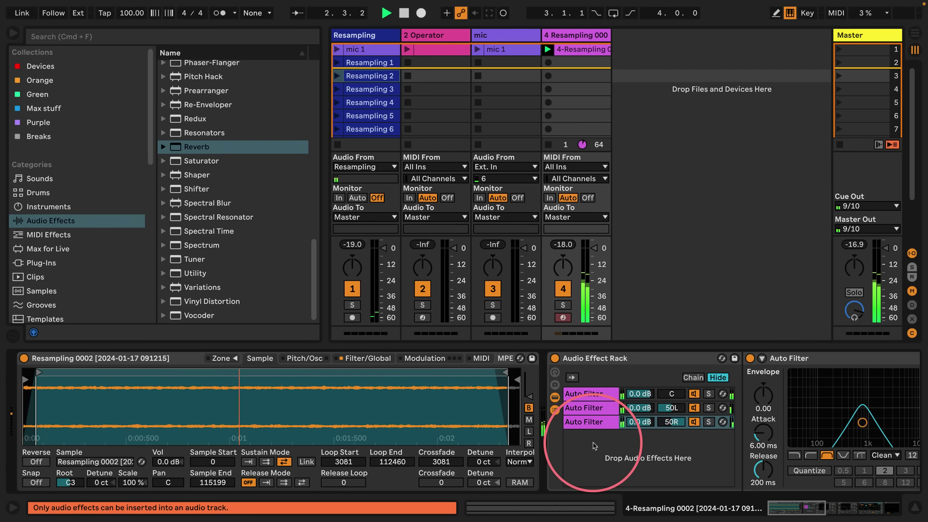
Step: Set the Reverb's Dry/Wet to 0 % and open the low-pass Auto Filter after the rack to about 13.5 kHz
scroll(658, 428, right, 10)
scroll(648, 440, right, 20)
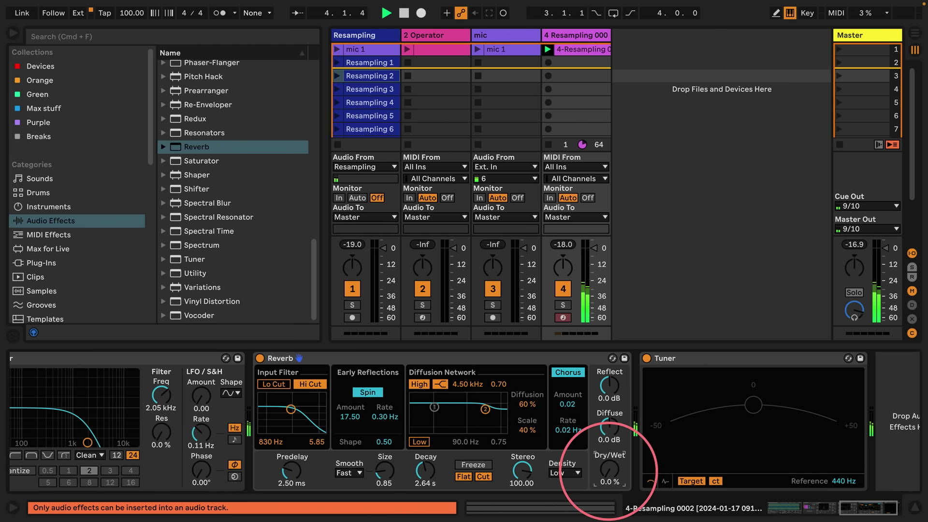
drag(87, 442, 130, 442)
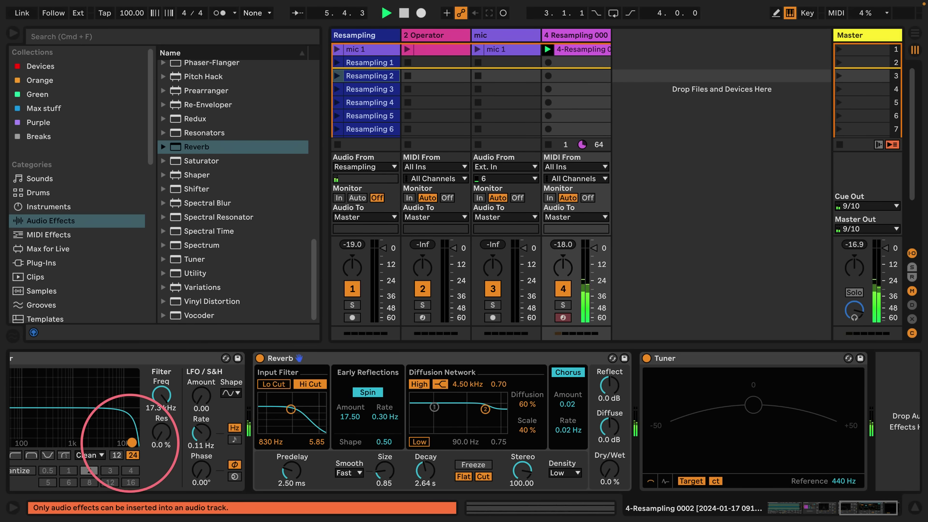
Step: Apply 27 % resonance to the band-pass filter and its sibling chains, and narrow the chain panning to 29L and 28R
scroll(242, 392, left, 20)
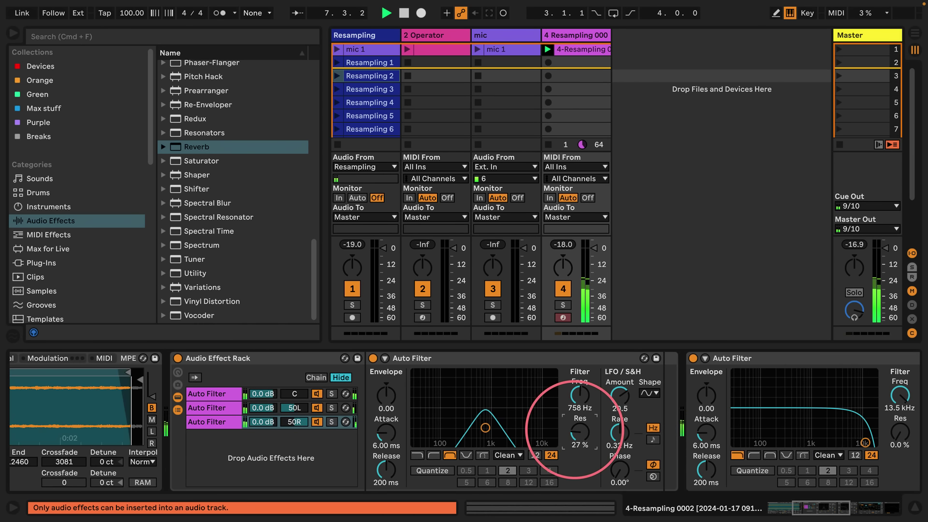
right_click(578, 430)
click(611, 188)
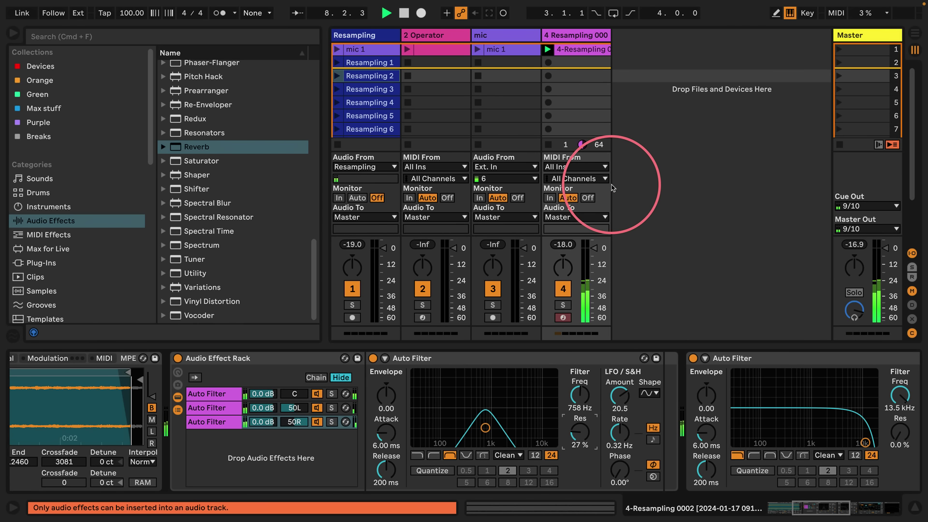
drag(299, 428, 301, 435)
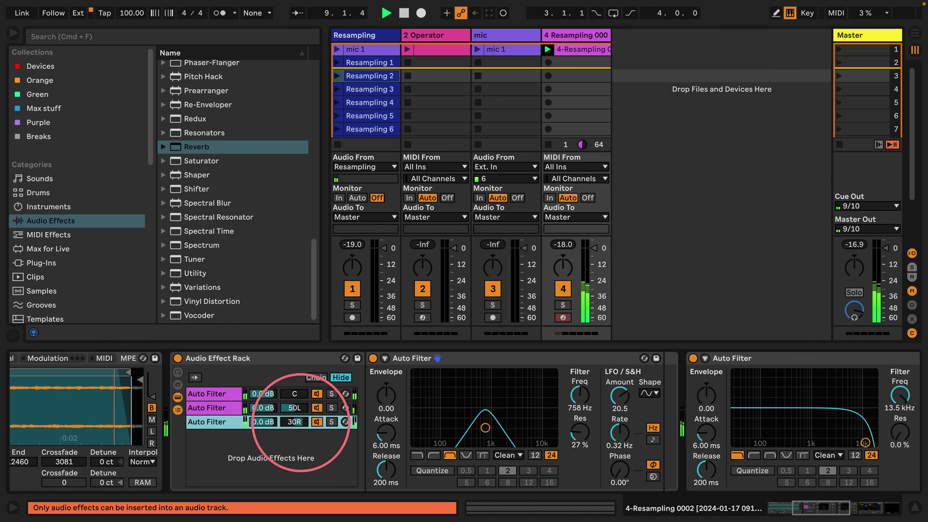
click(285, 407)
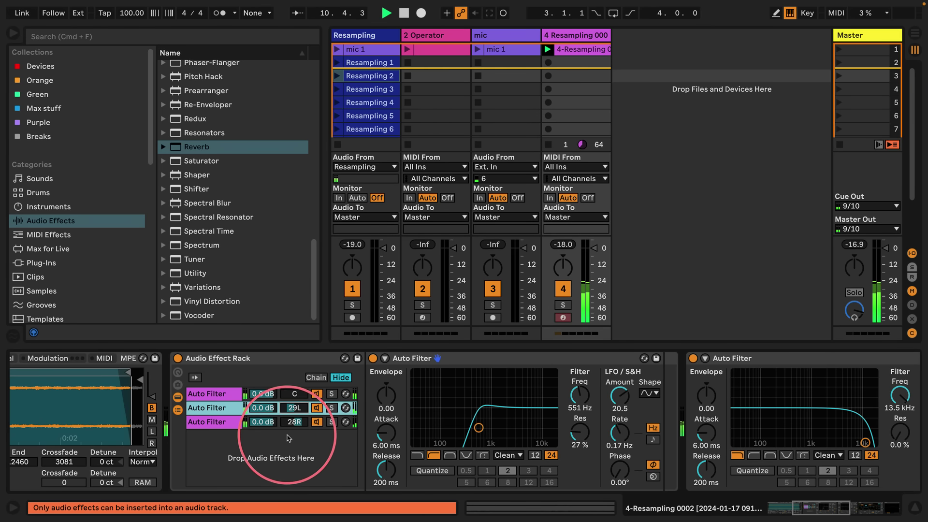
Step: Arm the Resampling track, record the revised pad into its scene 11 slot, and stop the recorded clip
scroll(370, 116, down, 7)
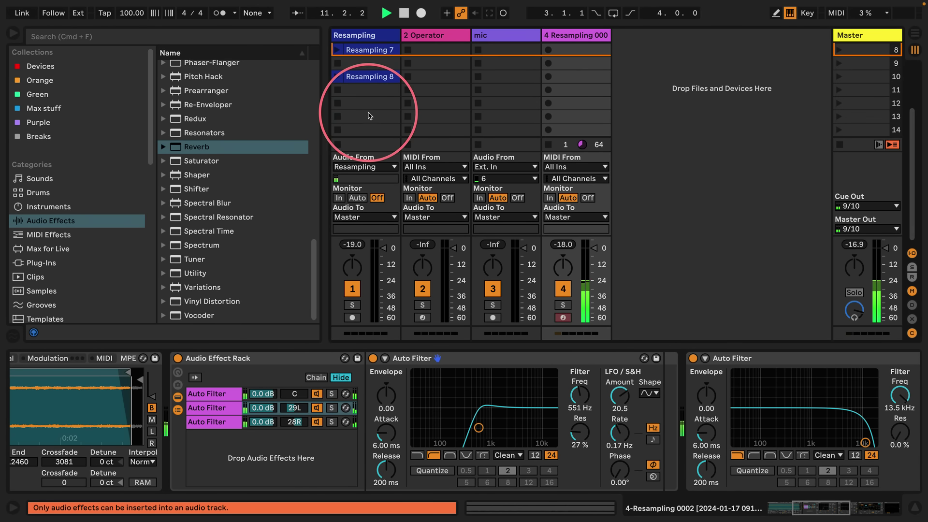
click(352, 318)
click(365, 91)
key(Return)
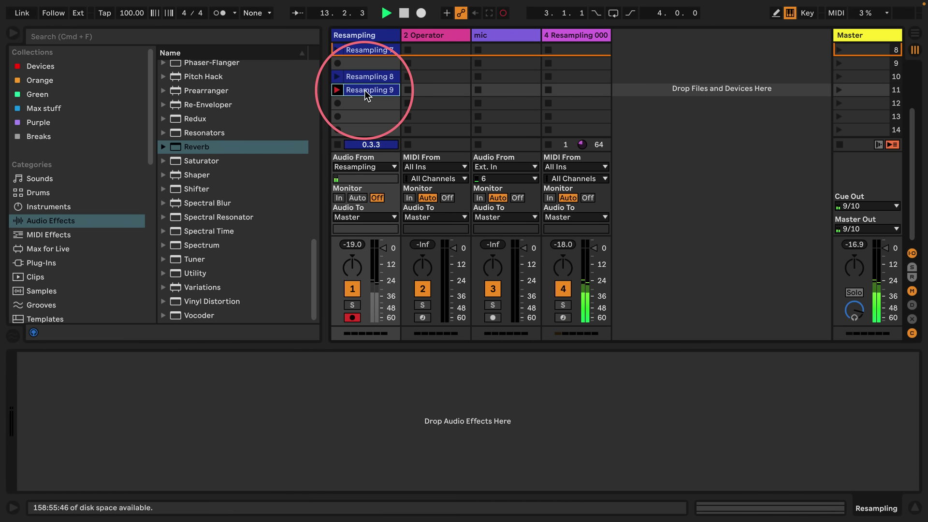
key(Return)
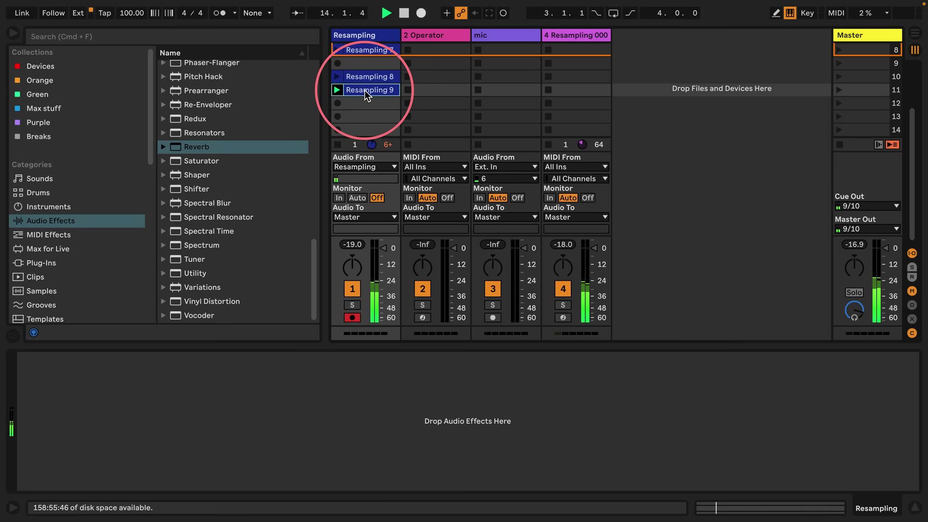
drag(364, 90, 335, 147)
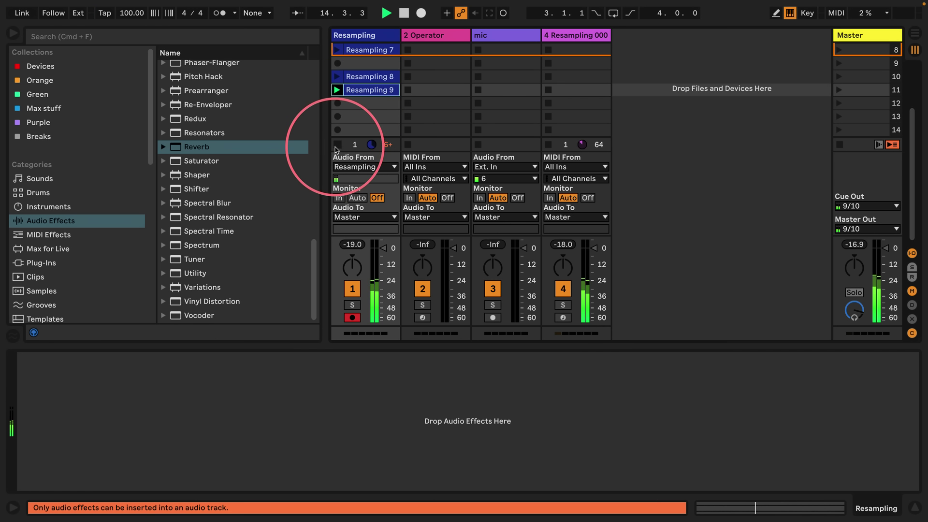
Step: Load the Resampling 3 clip into the pad track's Sampler and set its sustain mode to back-and-forth looping
click(561, 34)
scroll(352, 426, left, 15)
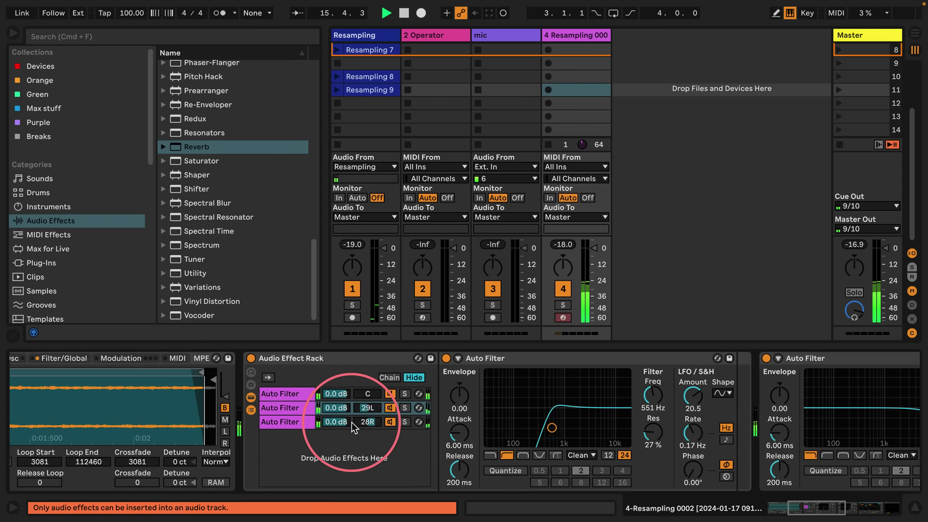
scroll(387, 49, up, 5)
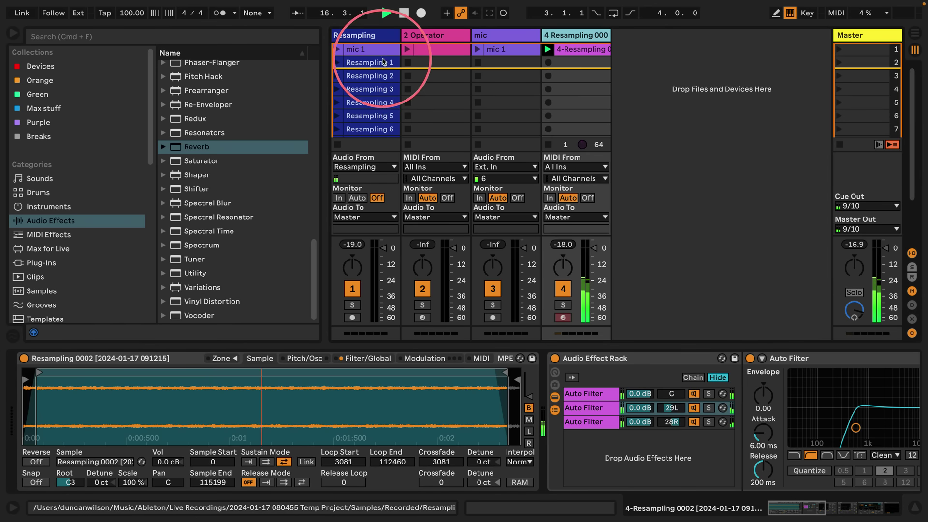
click(368, 89)
click(599, 35)
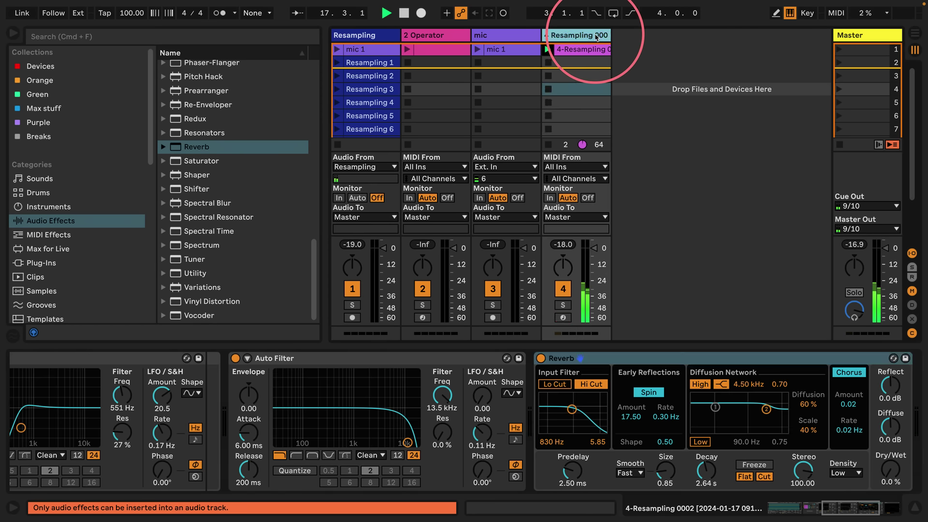
scroll(339, 386, left, 15)
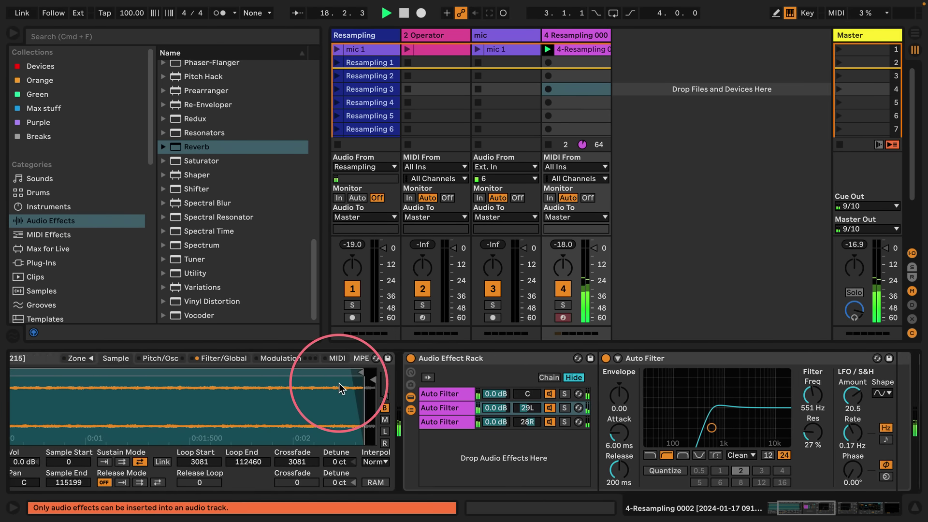
drag(367, 89, 265, 403)
key(space)
key(space)
click(284, 462)
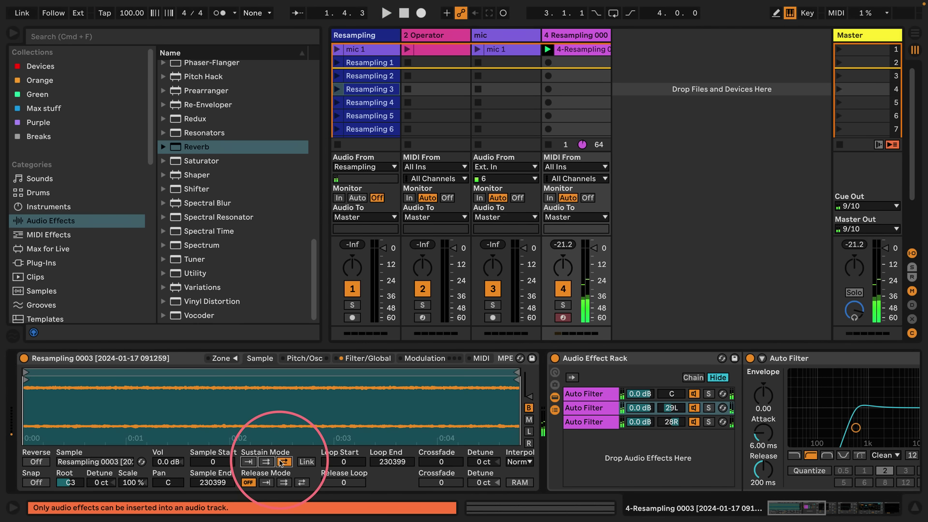
Step: Set the new sample's Loop Start to 6162, Loop End to 222525 and Crossfade to 6162
drag(28, 373, 38, 373)
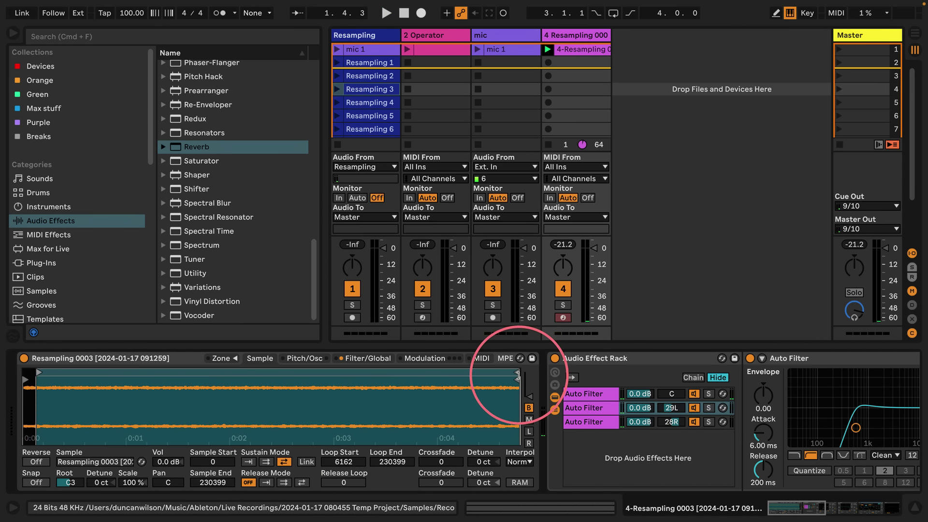
drag(516, 372, 499, 372)
click(459, 463)
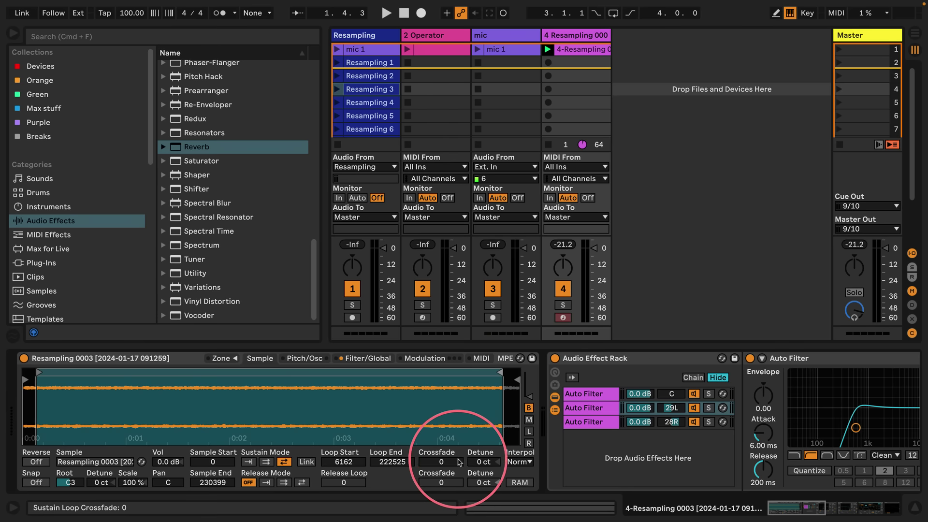
drag(458, 461, 457, 416)
Step: Play the looped pad, deactivate the Audio Effect Rack with the parallel filters, and stop playback
key(space)
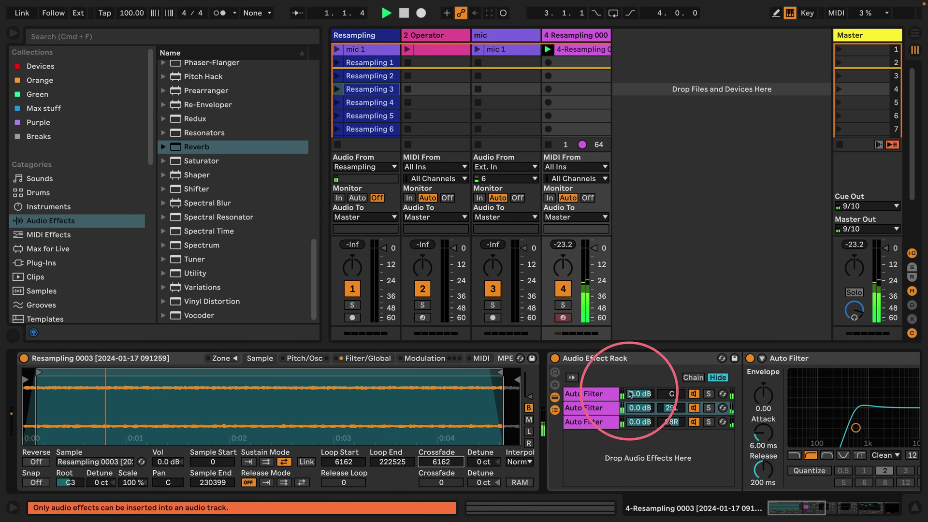
click(555, 358)
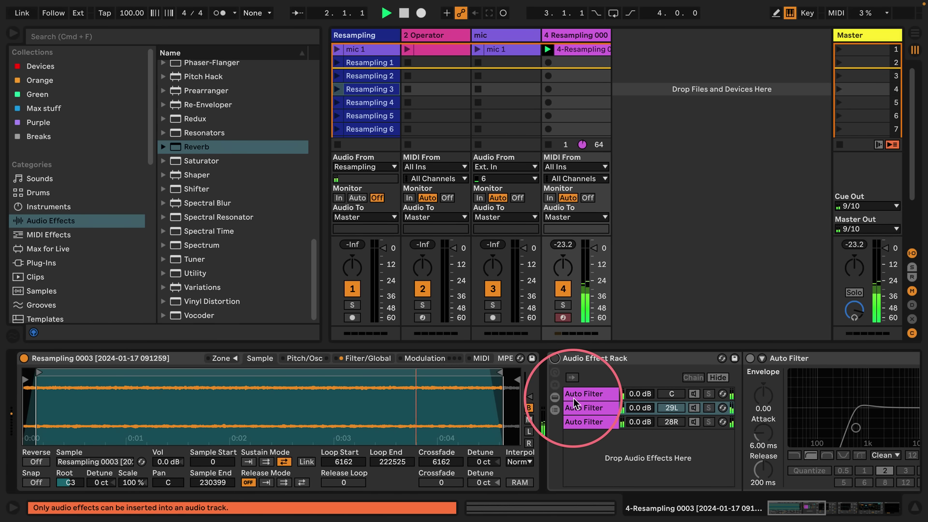
key(space)
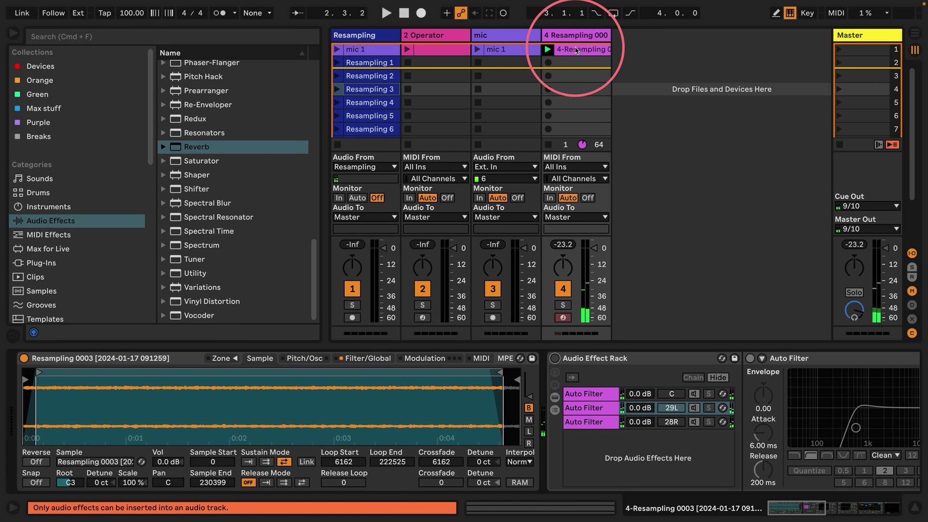
Step: Transpose all the notes in the pad track's chord clip up one octave, start playback, and return to the track's devices
double_click(575, 49)
drag(402, 416, 402, 204)
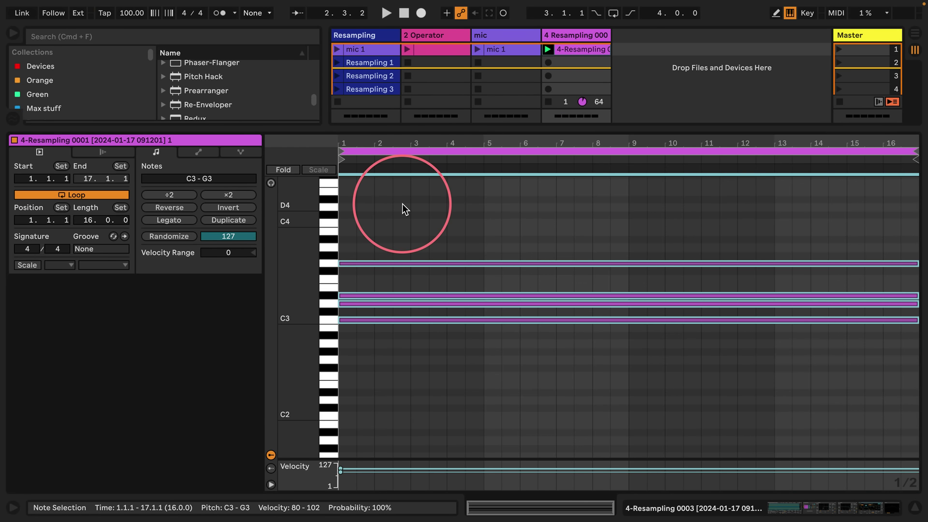
key(shift+Up)
key(space)
click(737, 503)
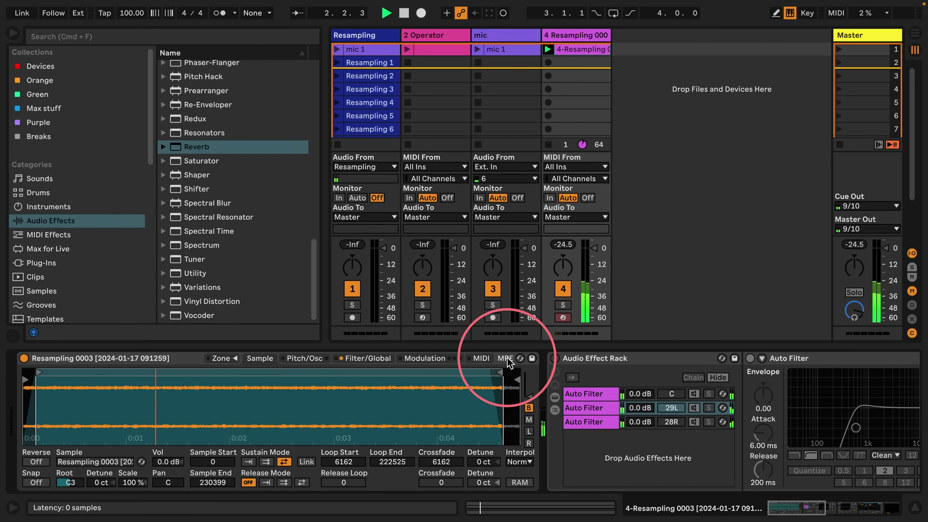
Step: Turn on Snap in the pad track's Sampler and normalize the loaded sample's volume
click(76, 464)
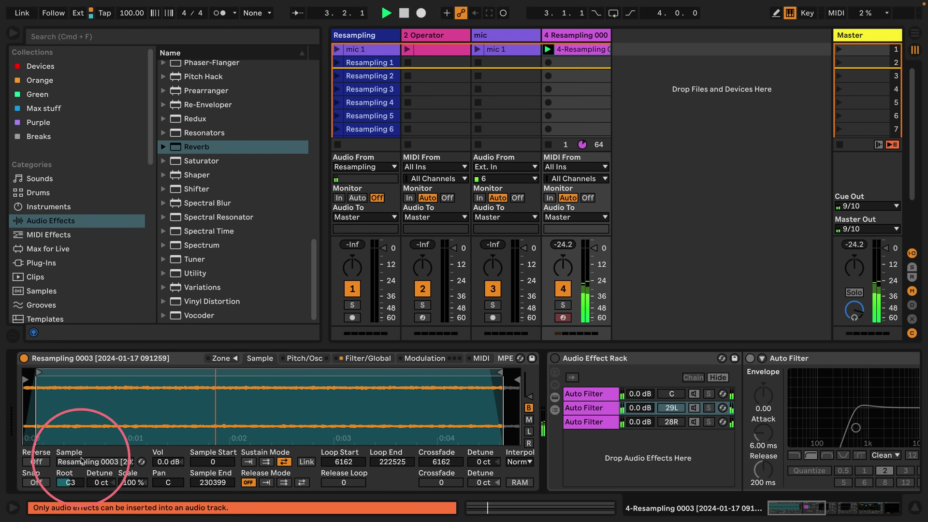
click(33, 482)
drag(503, 384, 308, 386)
right_click(308, 397)
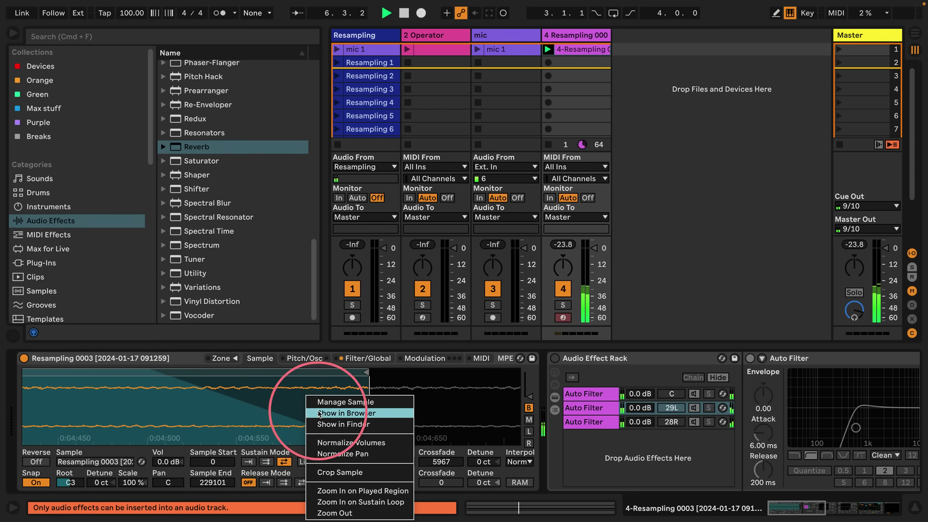
click(320, 442)
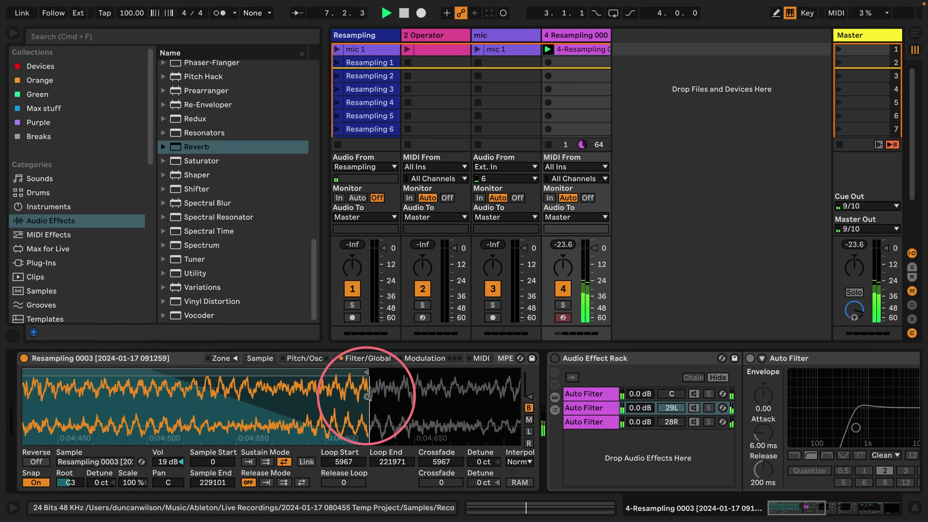
drag(326, 391, 501, 409)
drag(32, 395, 39, 414)
drag(211, 398, 213, 400)
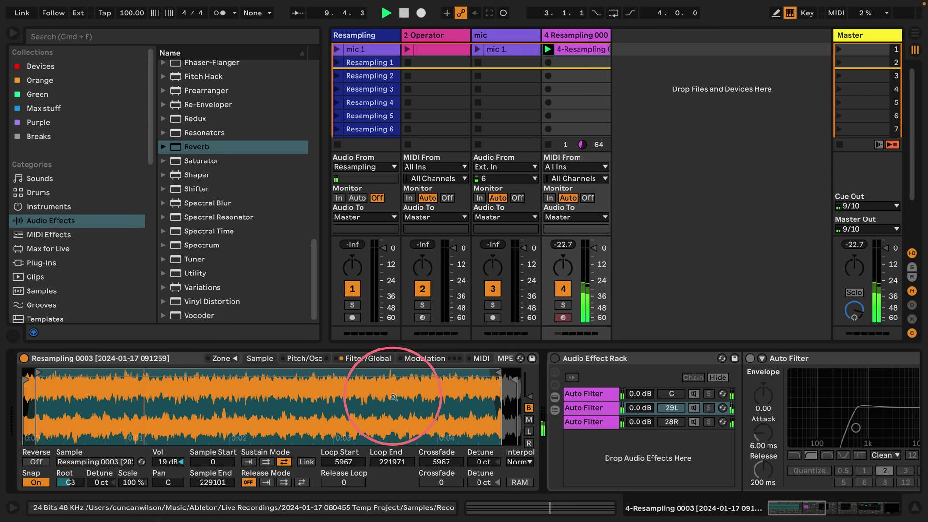
Step: Reactivate the Audio Effect Rack and record the playing pad into the Resampling track's scene 12 slot
click(555, 358)
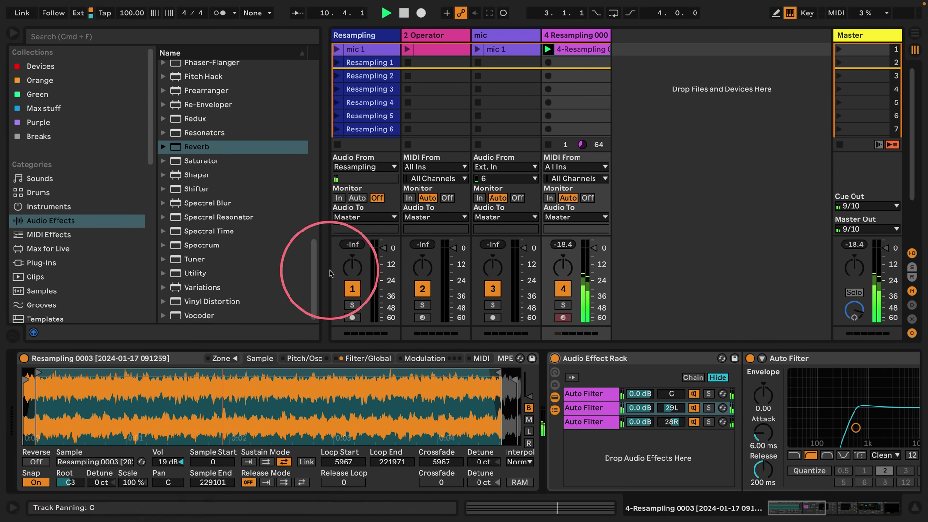
click(352, 318)
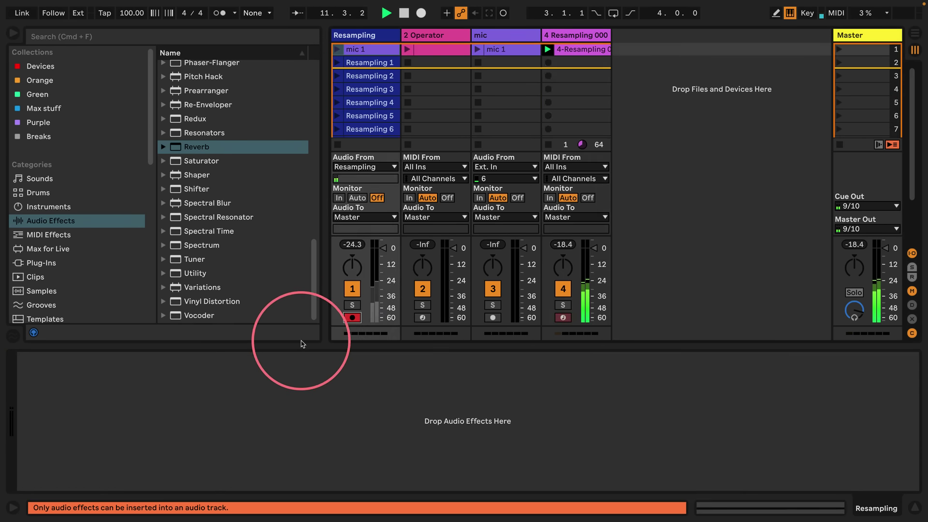
scroll(381, 92, down, 5)
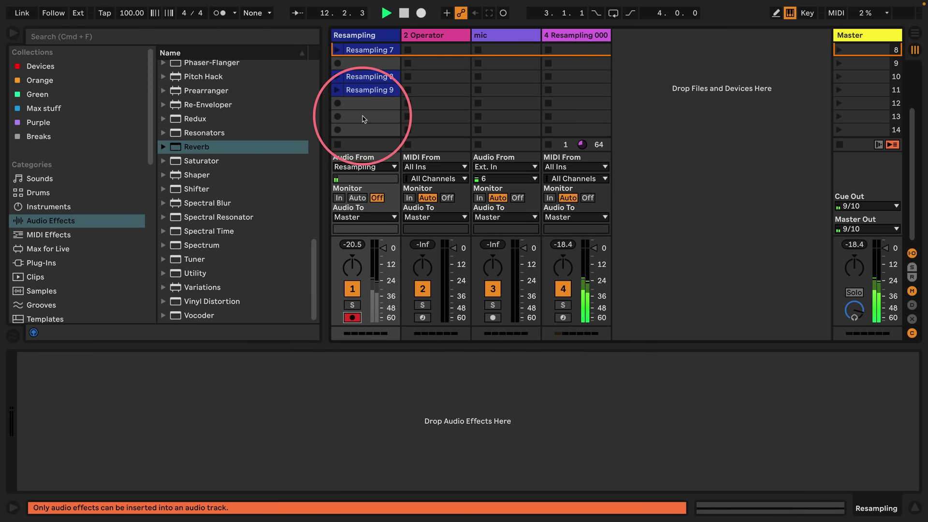
click(363, 103)
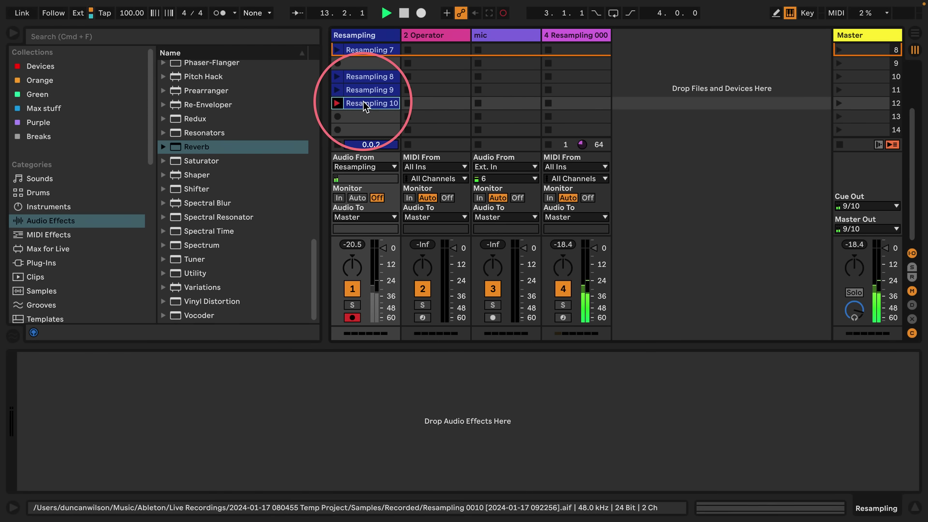
double_click(363, 103)
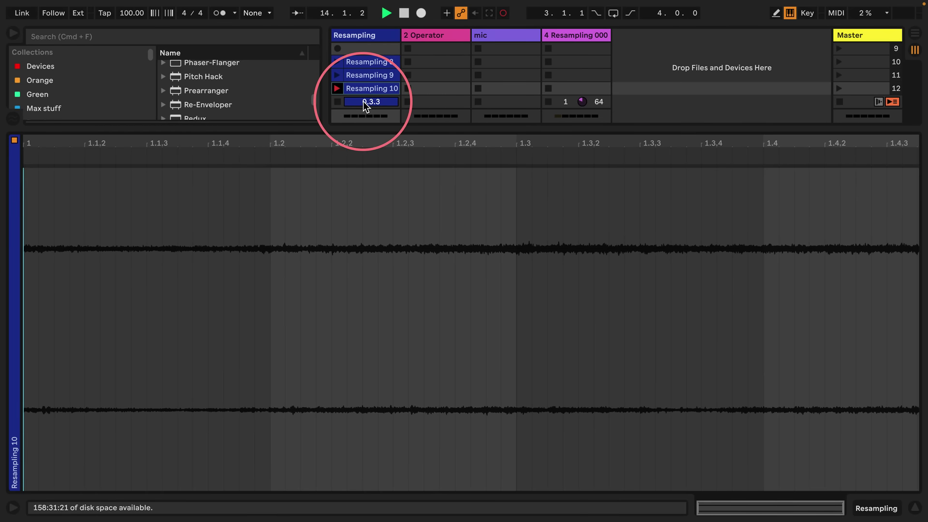
click(336, 102)
drag(326, 126, 306, 372)
Step: Load the Resampling 4 clip into the pad track's Sampler and set its sustain mode to back-and-forth looping
click(576, 42)
click(823, 506)
scroll(376, 63, up, 2)
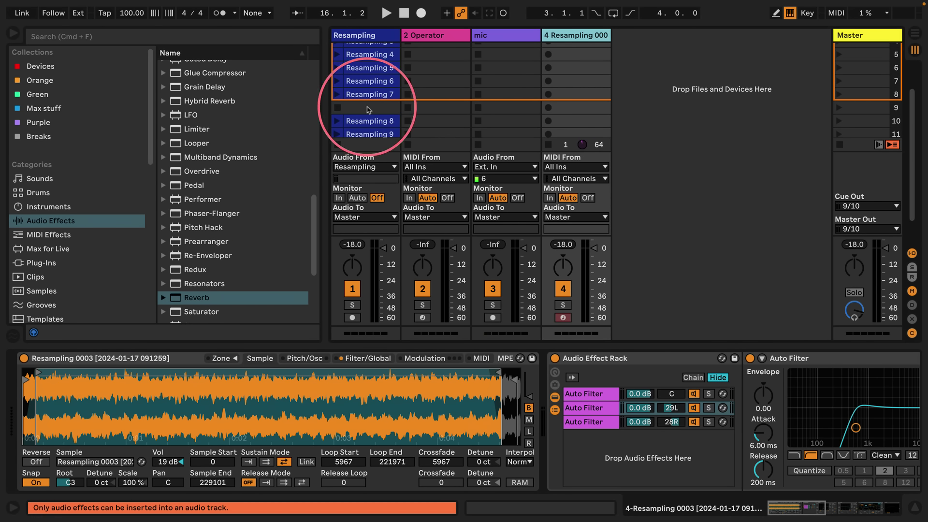
drag(358, 53, 92, 430)
key(space)
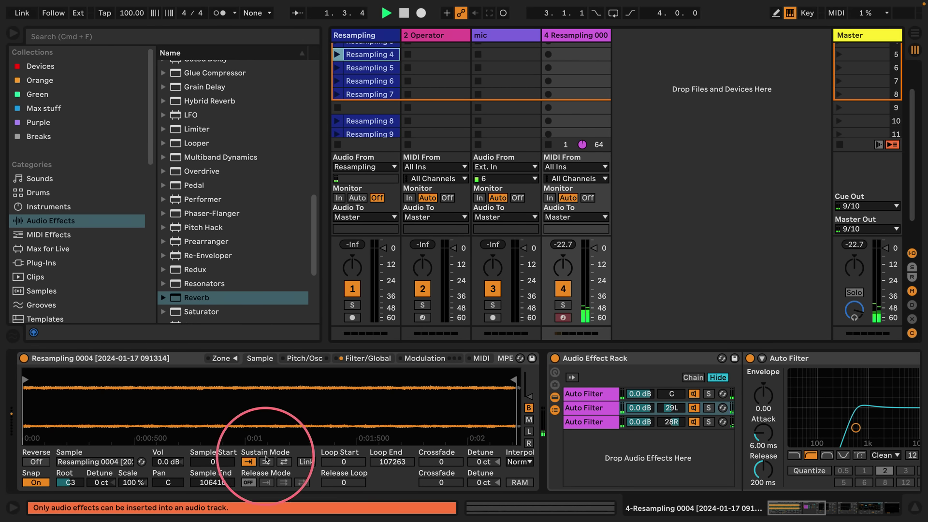
click(283, 461)
key(space)
Step: Set the Resampling 4 sample's Loop Start to 3234, Loop End to 104182 and Crossfade to 3234
click(356, 461)
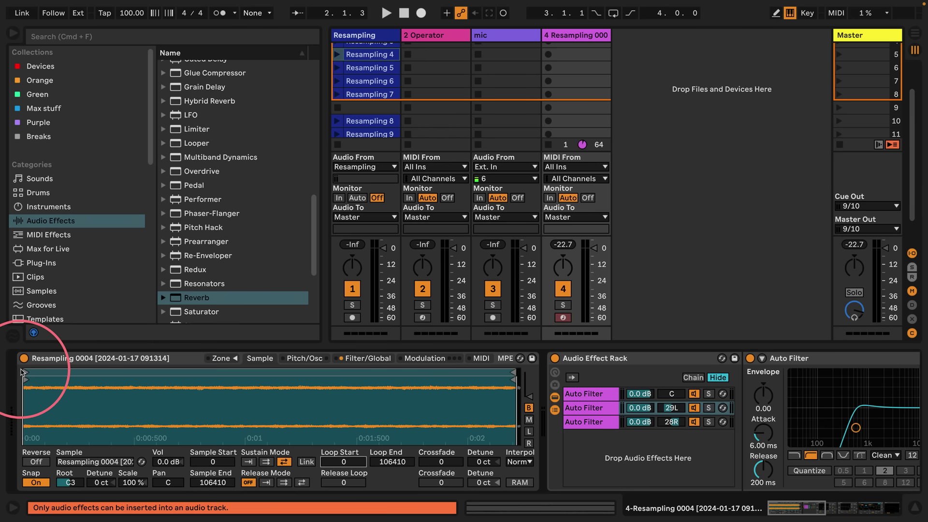
drag(22, 372, 40, 371)
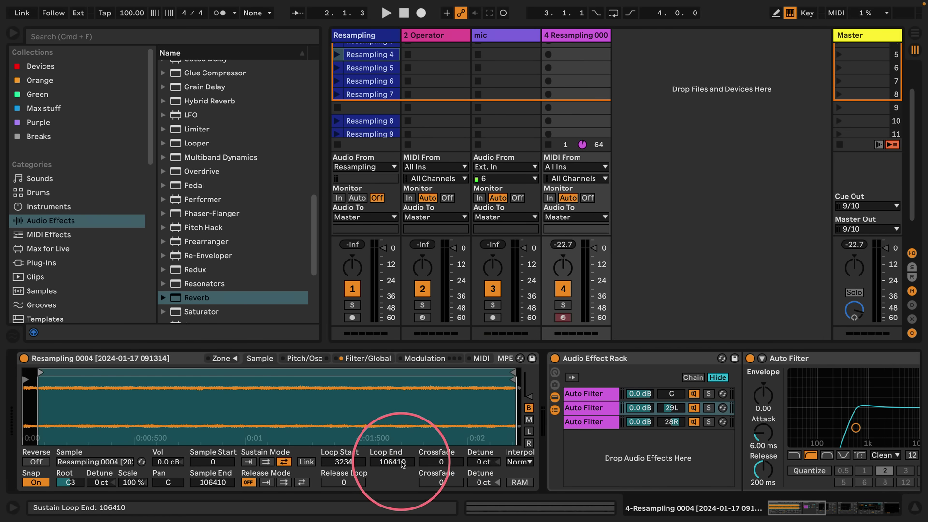
drag(401, 462, 400, 478)
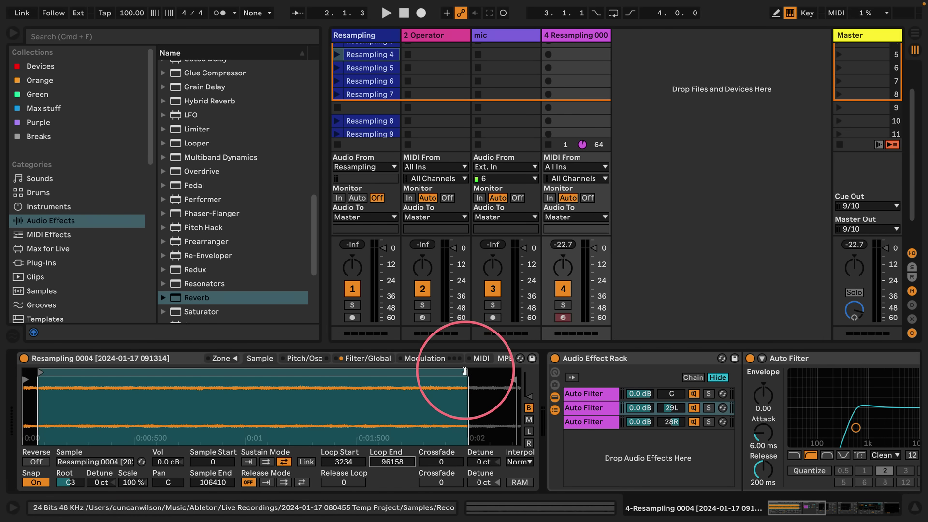
drag(464, 372, 506, 374)
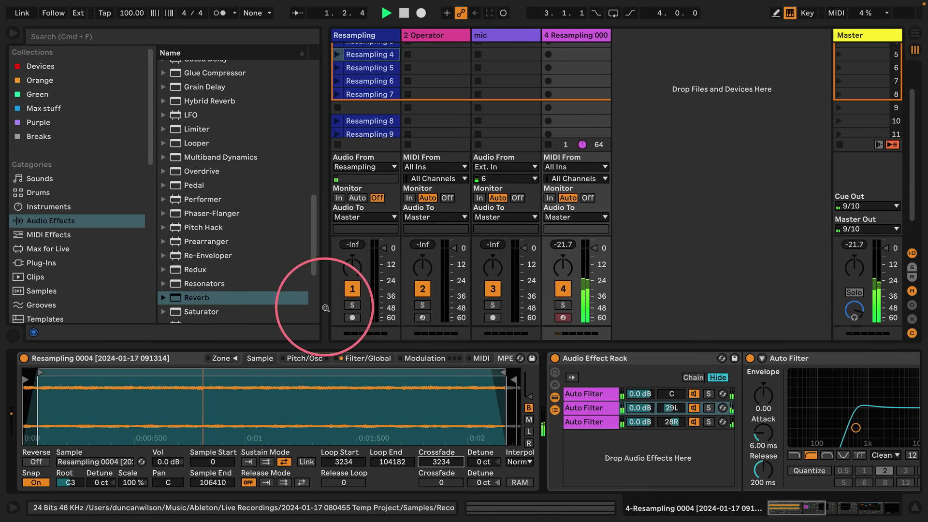
Step: Arm the Resampling track and record a short take of the pad into its scene 13 slot
scroll(370, 95, down, 1)
scroll(371, 95, down, 2)
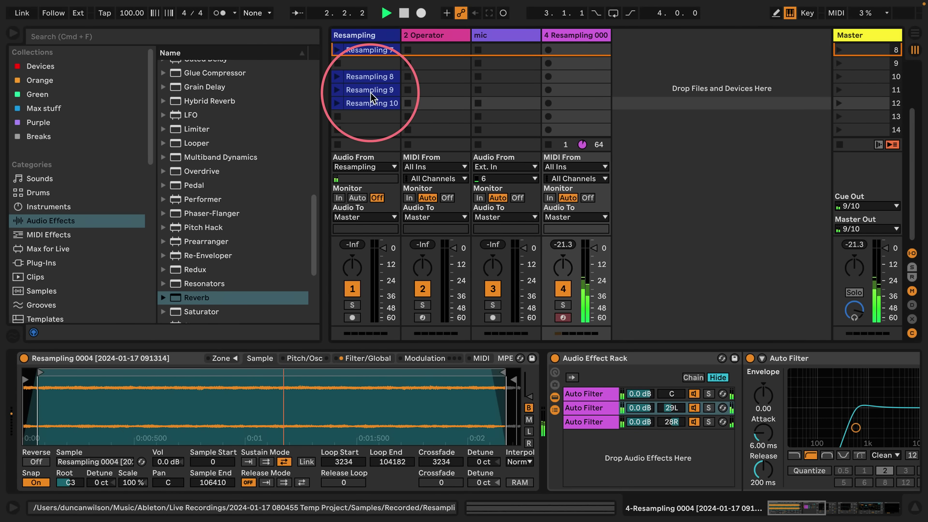
click(351, 317)
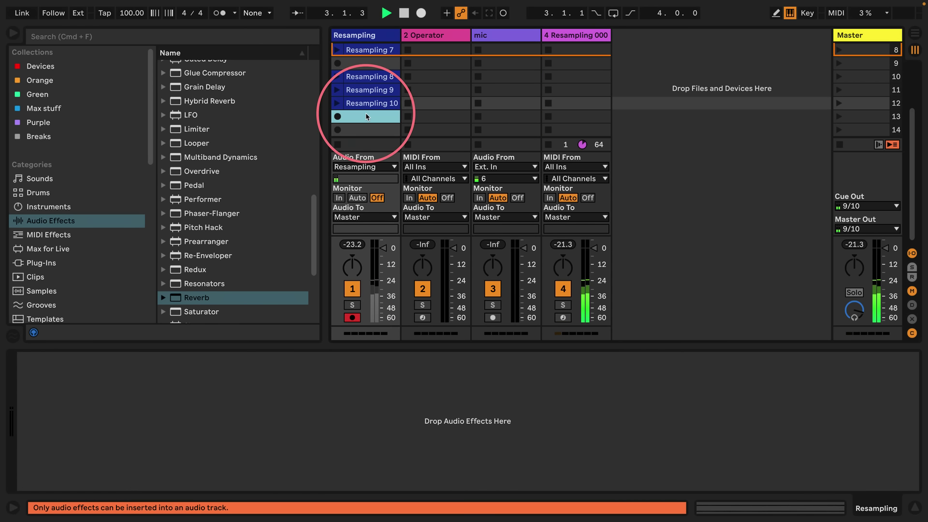
click(337, 116)
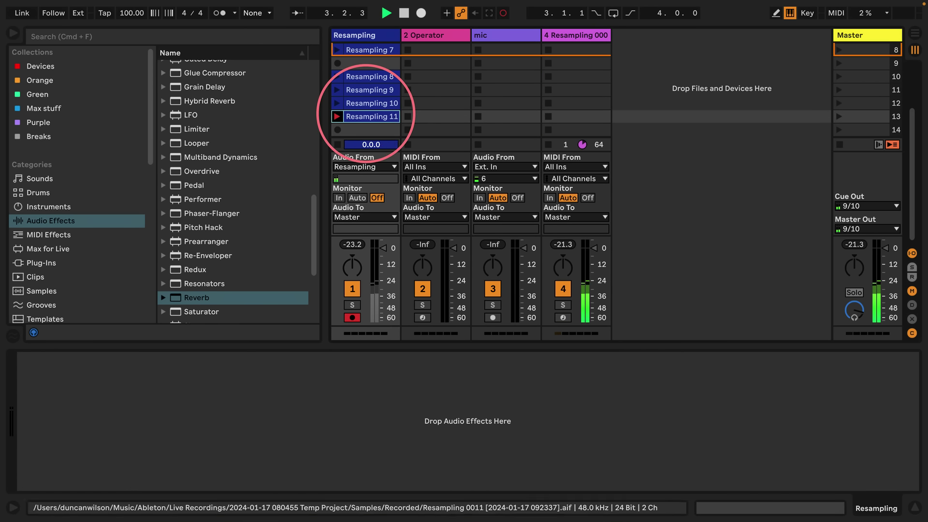
click(338, 144)
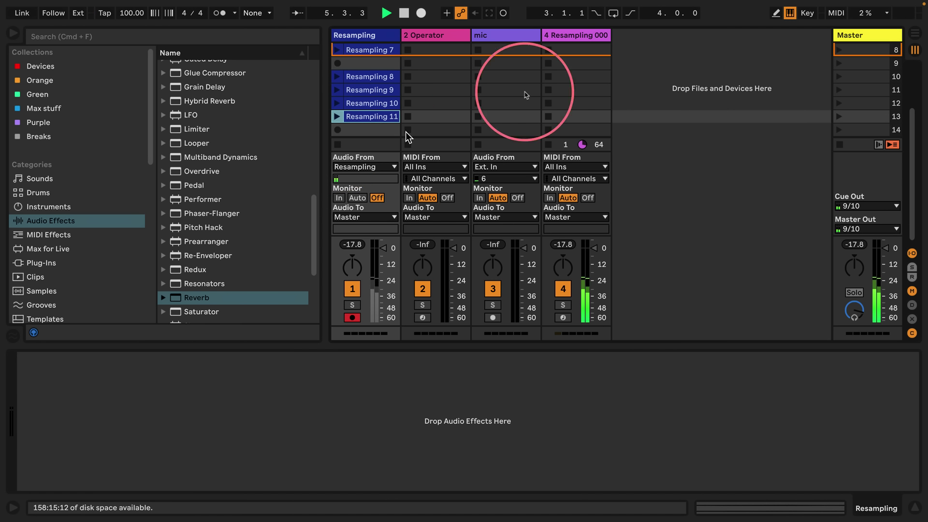
Step: Load the Resampling 5 clip into the pad track's Sampler, start playback and set back-and-forth sustain looping
click(563, 34)
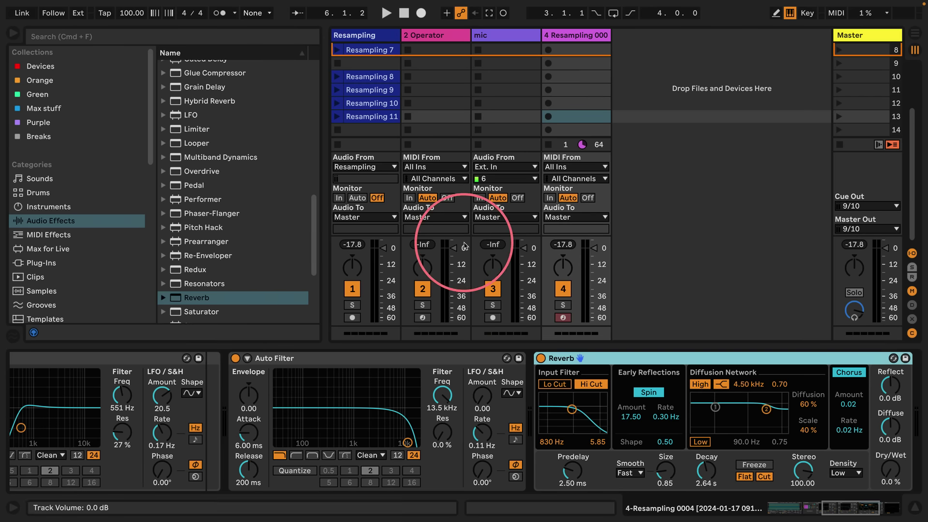
scroll(314, 366, left, 6)
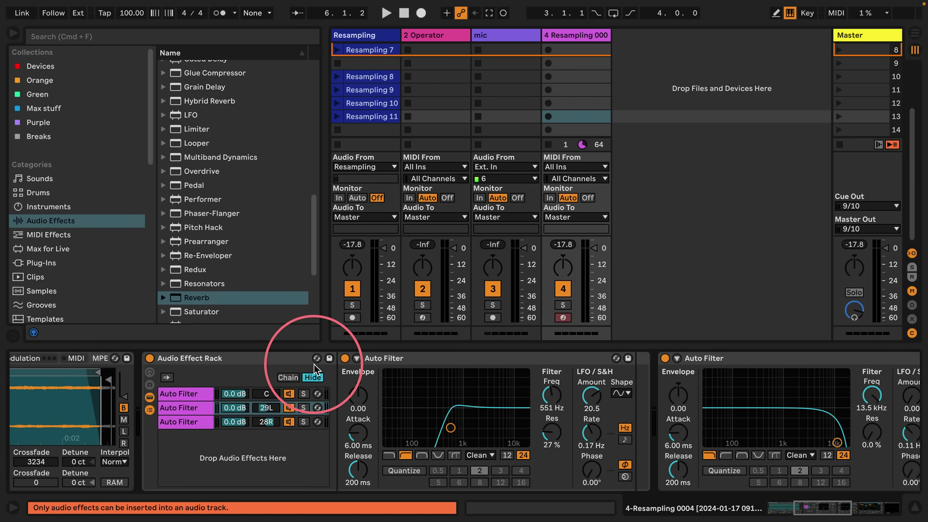
scroll(314, 364, left, 8)
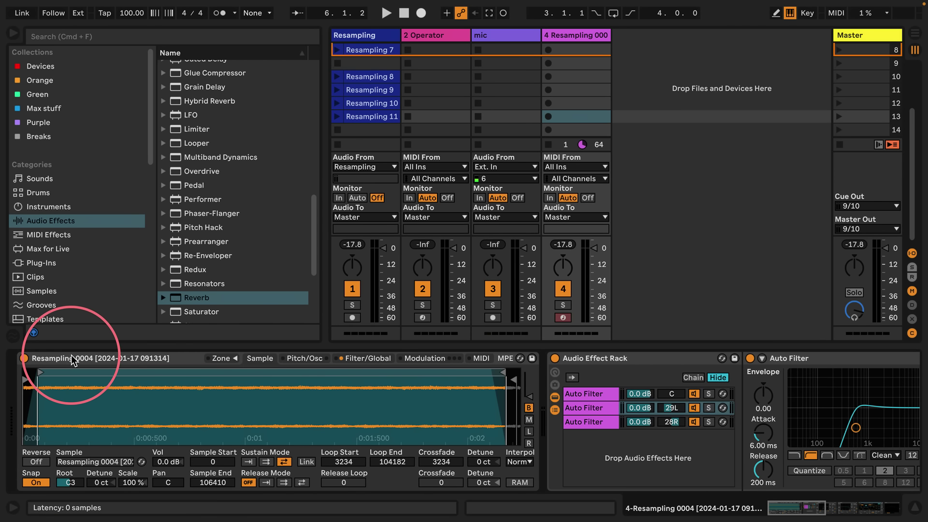
drag(72, 360, 236, 399)
key(space)
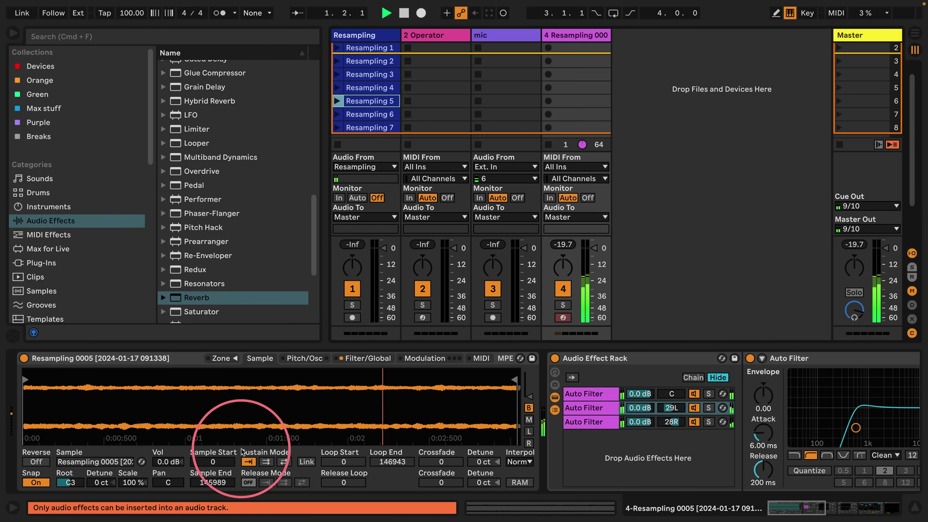
click(284, 461)
Step: Set the Resampling 5 sample's Loop Start to 4139, Loop End to 139707 and Crossfade to 4139
drag(26, 372, 43, 375)
drag(512, 372, 492, 374)
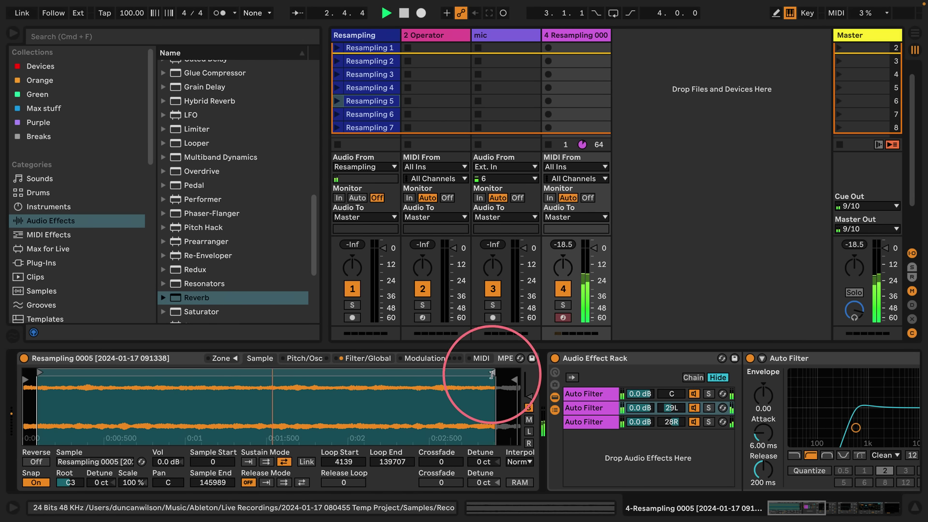
drag(440, 464, 439, 460)
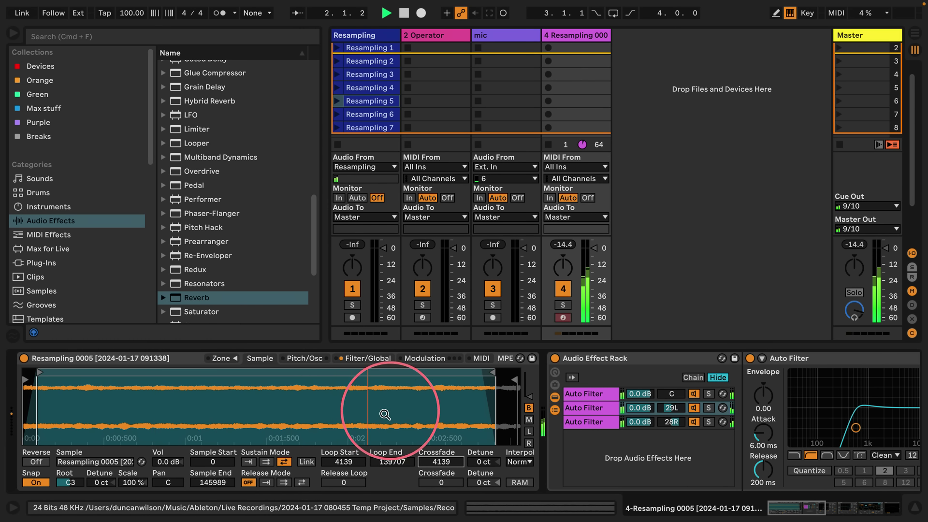
Step: Move the Reverb ahead of the final Auto Filter and set its Dry/Wet to 100%
scroll(620, 409, right, 10)
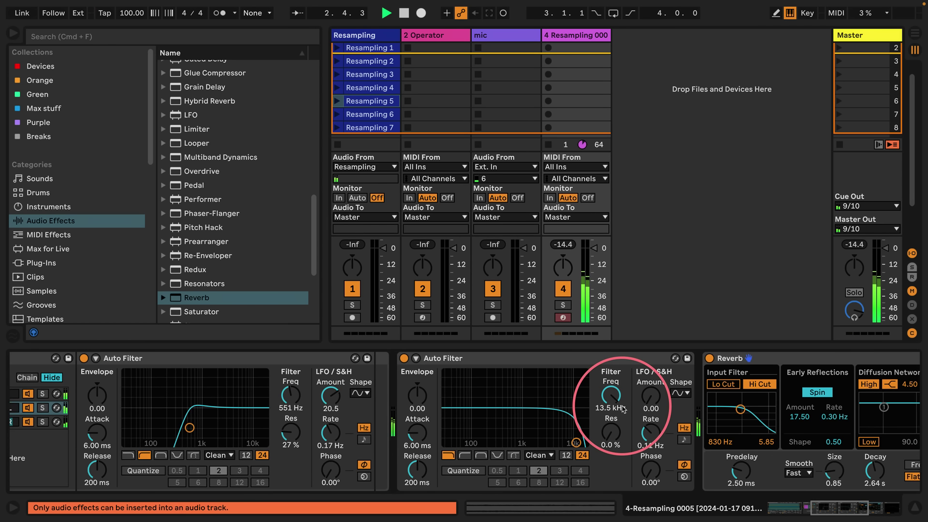
drag(724, 358, 399, 379)
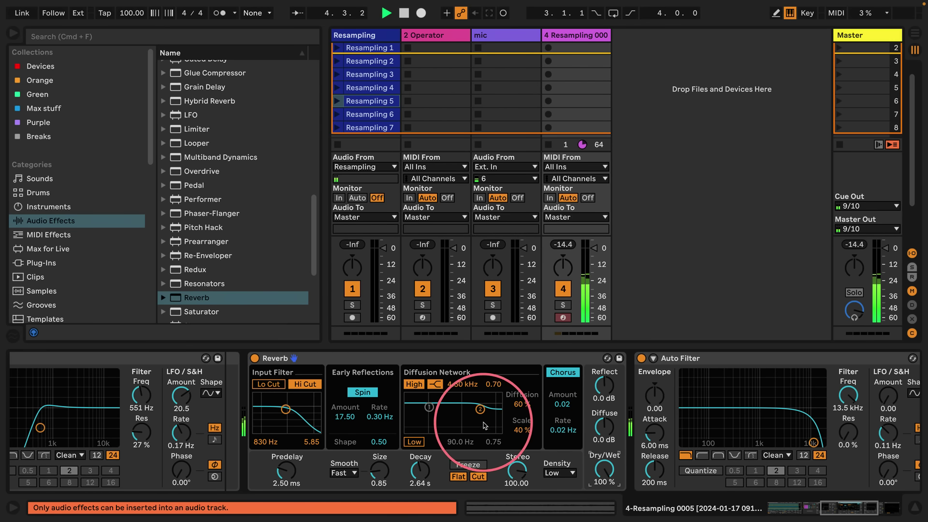
Step: Set the final Auto Filter to 6.62 kHz with LFO Amount 21.0 and Rate 0.01 Hz, and the Reverb's Size to 21.98 and Decay to 541 ms
scroll(478, 385, right, 3)
drag(730, 442, 686, 442)
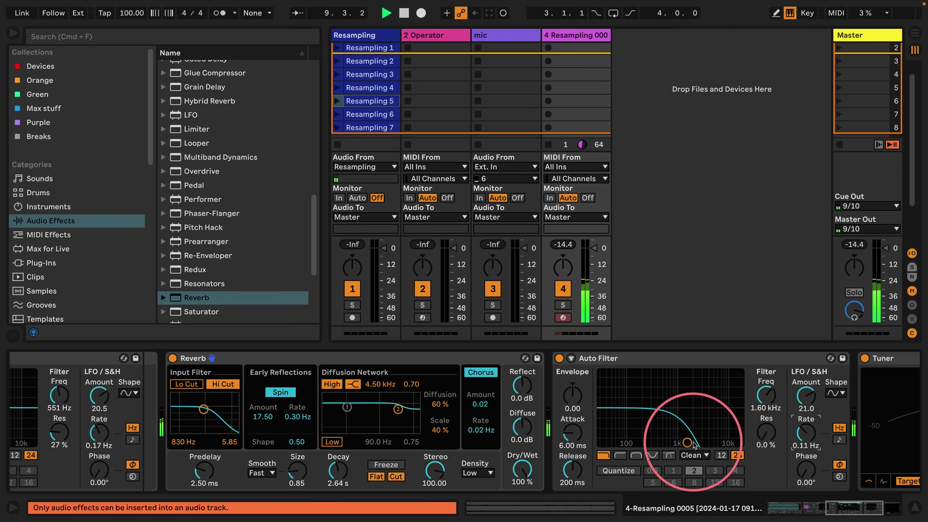
drag(687, 443, 689, 442)
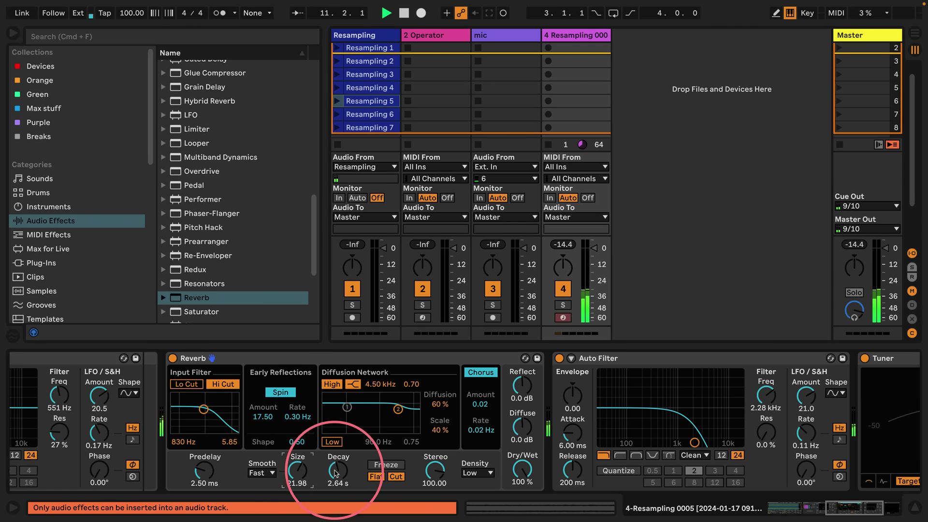
drag(695, 442, 712, 442)
drag(800, 432, 800, 441)
drag(712, 443, 716, 443)
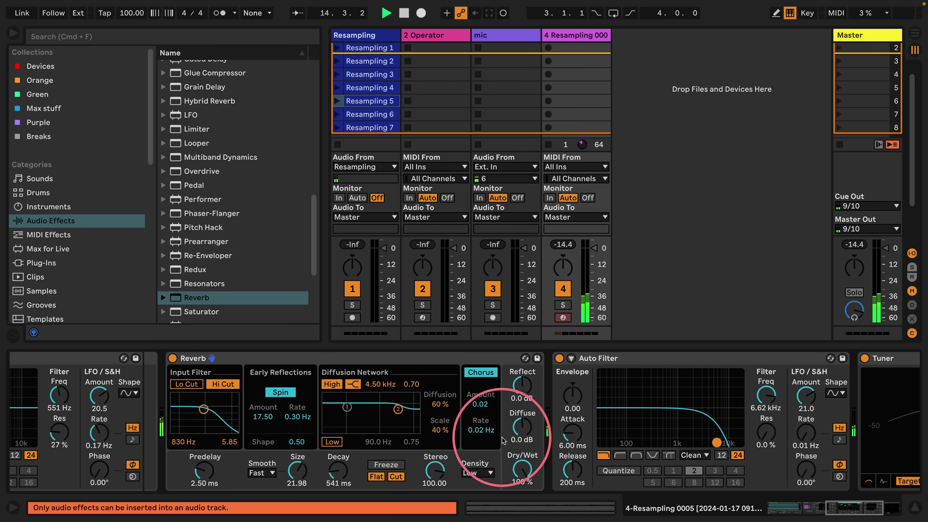
Step: Stop playback, load the Resampling 6 clip into the pad track's Sampler and play it
scroll(373, 394, left, 5)
scroll(369, 411, left, 8)
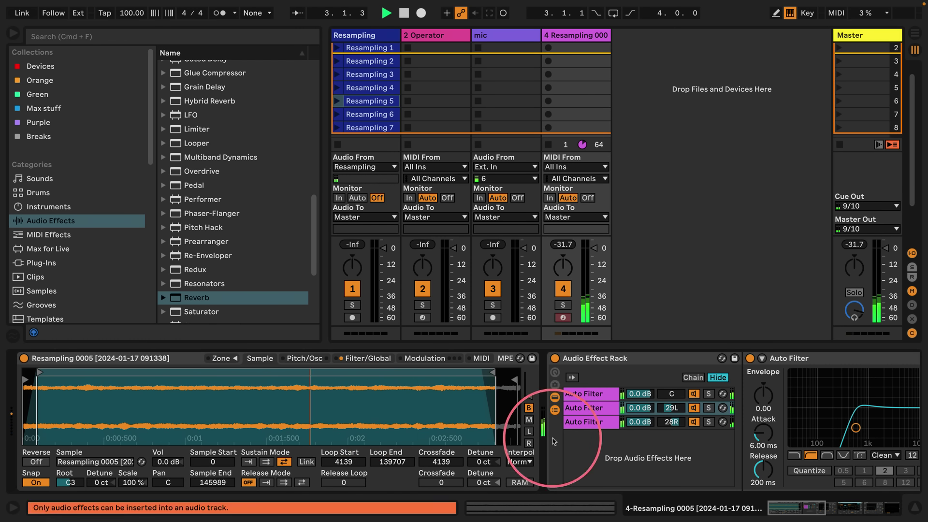
scroll(553, 410, right, 3)
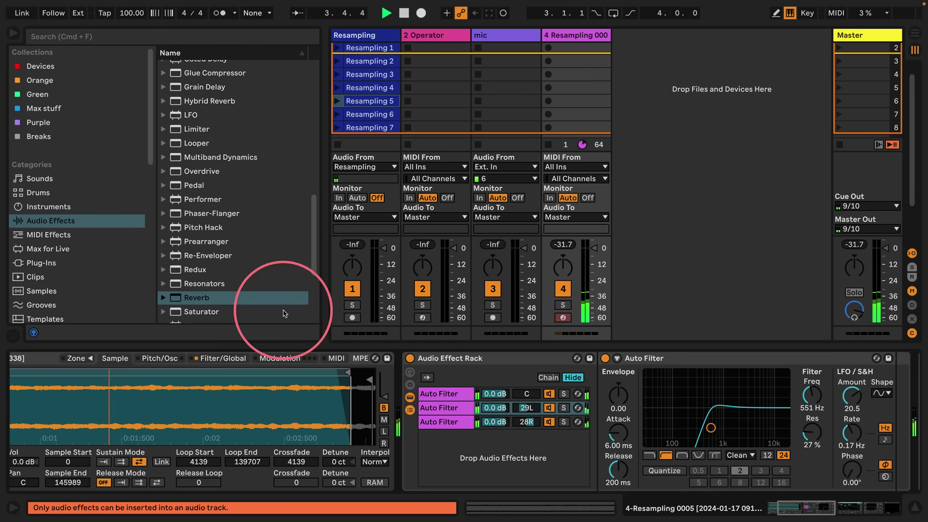
scroll(248, 383, left, 5)
key(space)
drag(366, 111, 224, 407)
key(space)
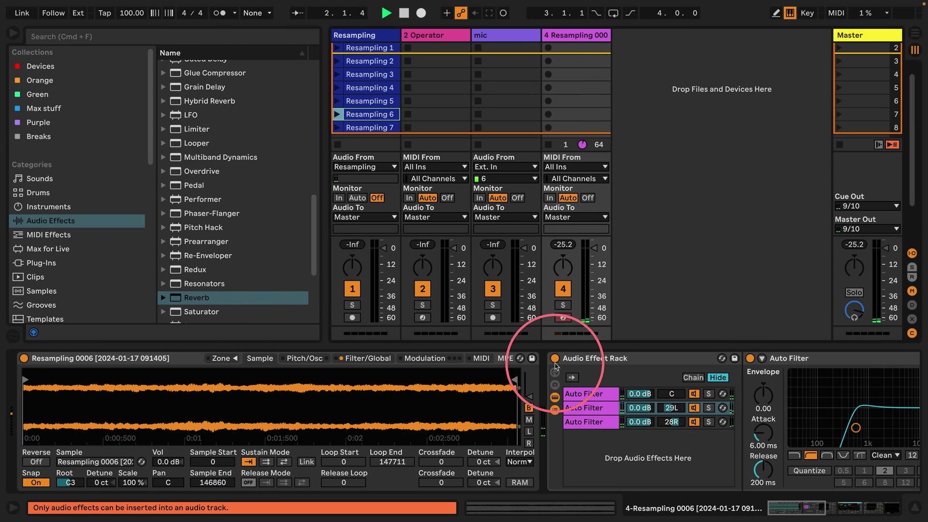
Step: Deactivate the Audio Effect Rack, set the Reverb's Dry/Wet to 0%, and return to the Sampler
scroll(562, 384, right, 15)
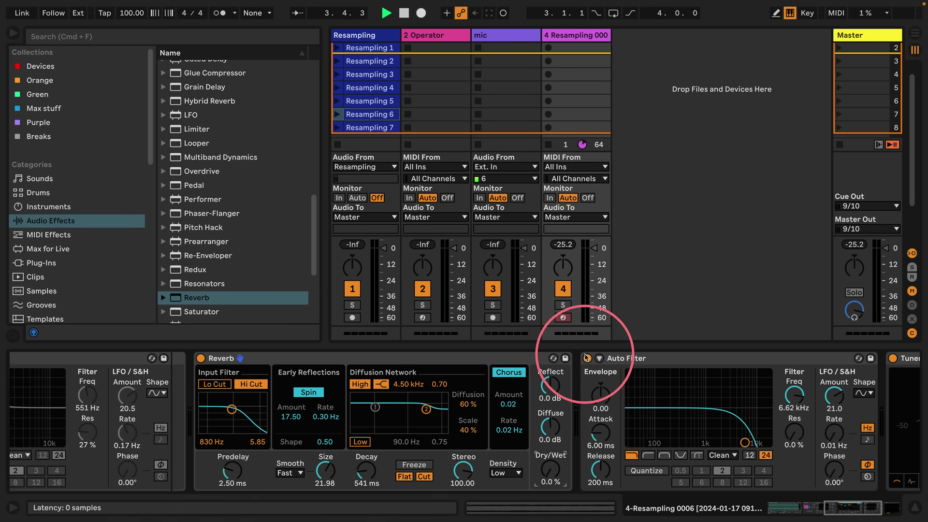
scroll(415, 385, left, 4)
scroll(414, 385, left, 20)
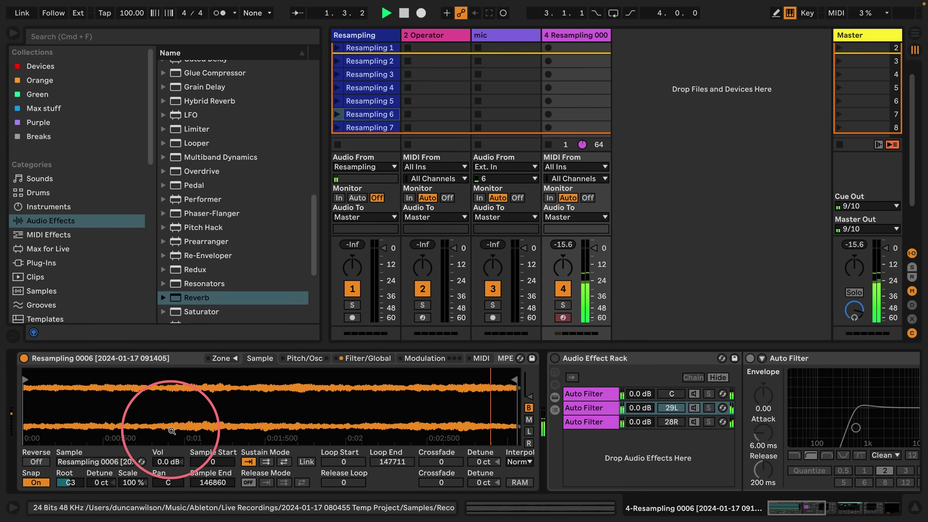
Step: Give the Sampler's Resampling 6 sample a back-and-forth sustain loop from 4563 to 138594 with a 4563 crossfade, and play it
click(283, 462)
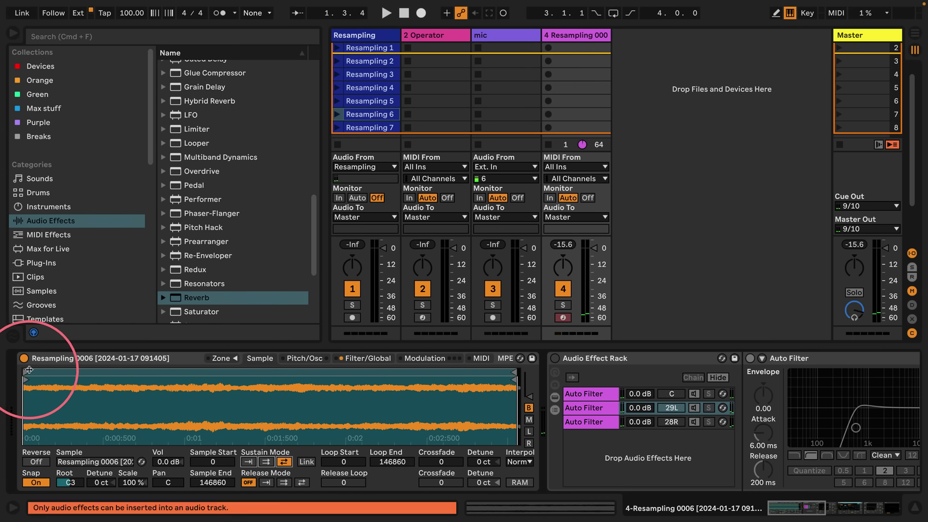
drag(27, 373, 40, 372)
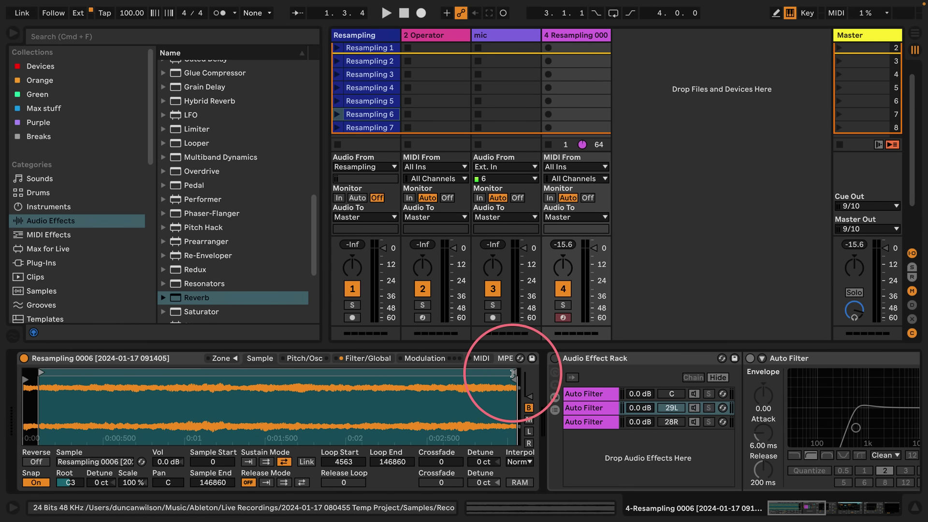
drag(514, 372, 485, 376)
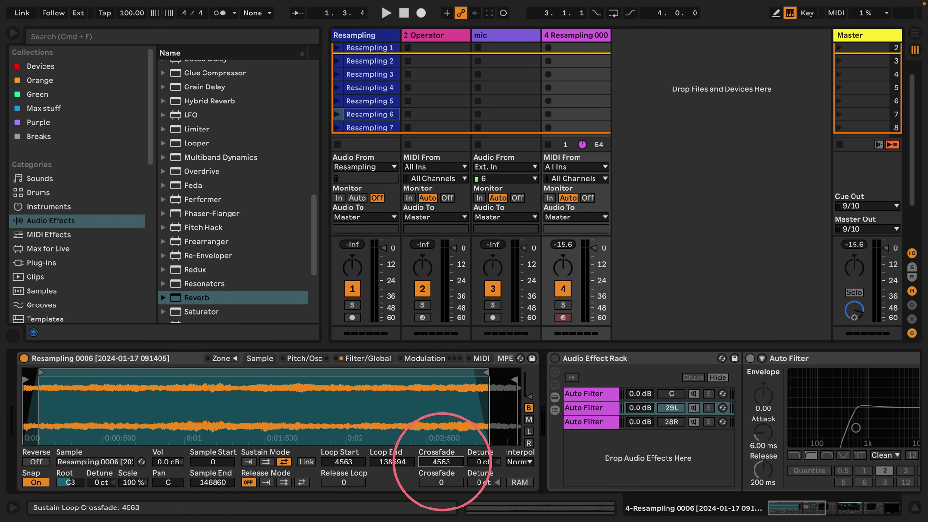
key(space)
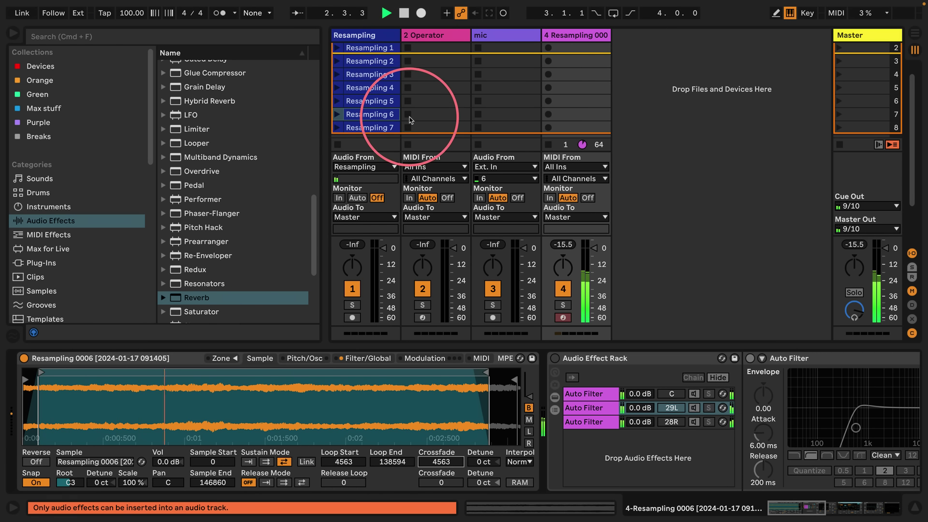
Step: Stop playback, arm the Resampling track and record the looped pad into the empty slot below Resampling 11
scroll(382, 103, down, 5)
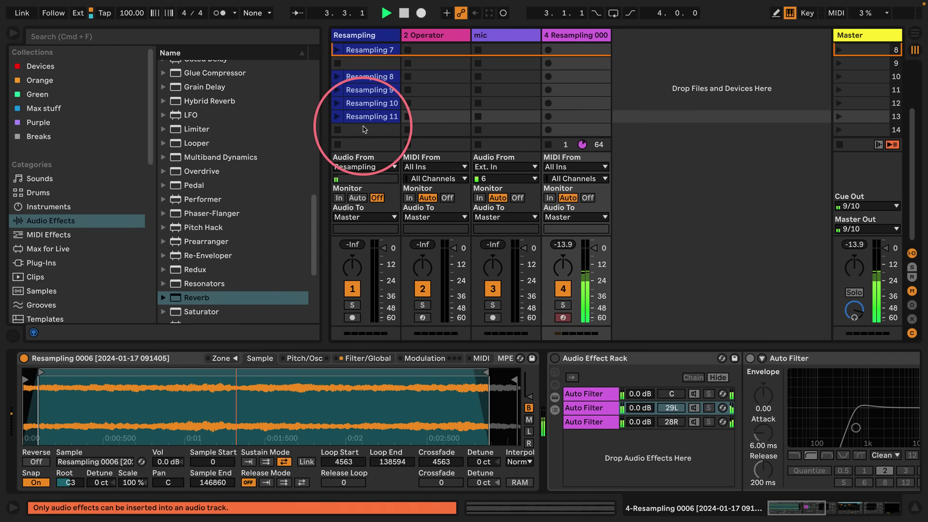
key(space)
click(351, 317)
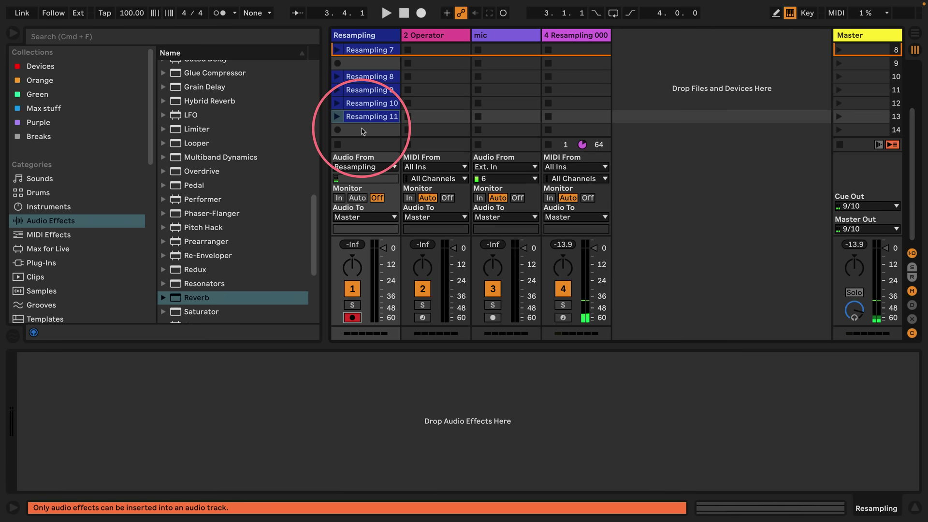
click(337, 129)
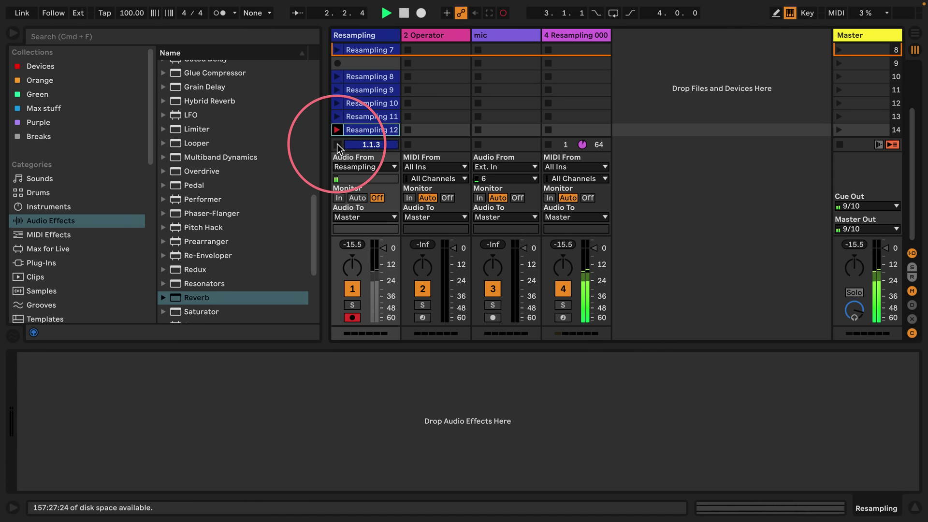
Step: Reactivate the pad track's Audio Effect Rack and both Auto Filters, deactivate the Reverb, and play the pad
click(561, 35)
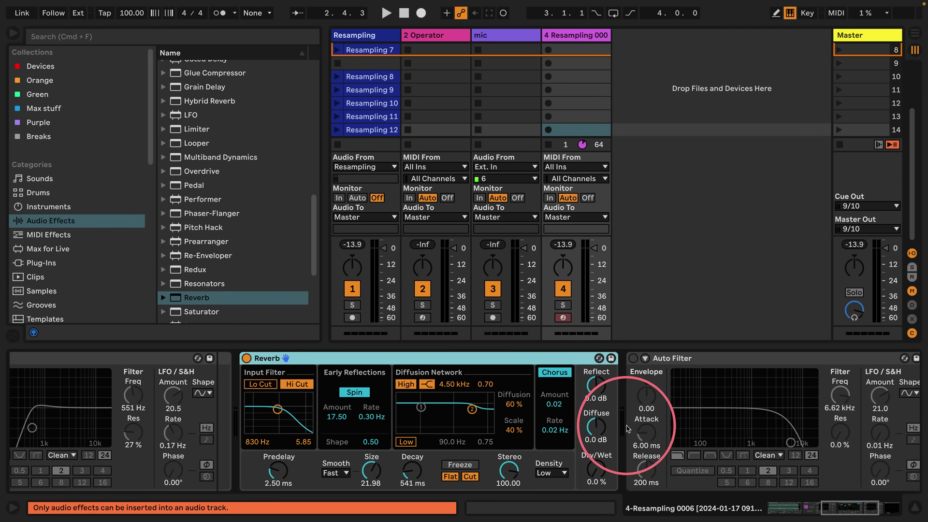
click(634, 358)
key(space)
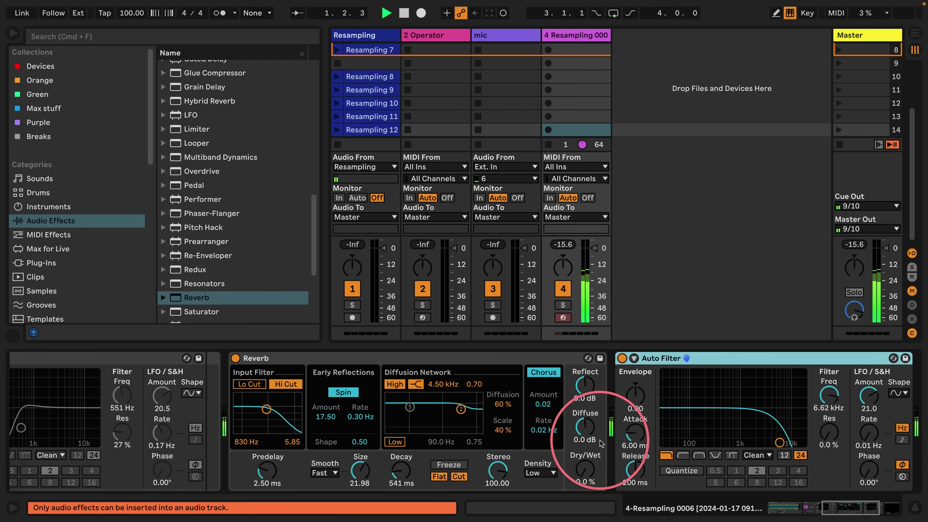
click(235, 358)
scroll(547, 418, right, 2)
scroll(549, 419, right, 5)
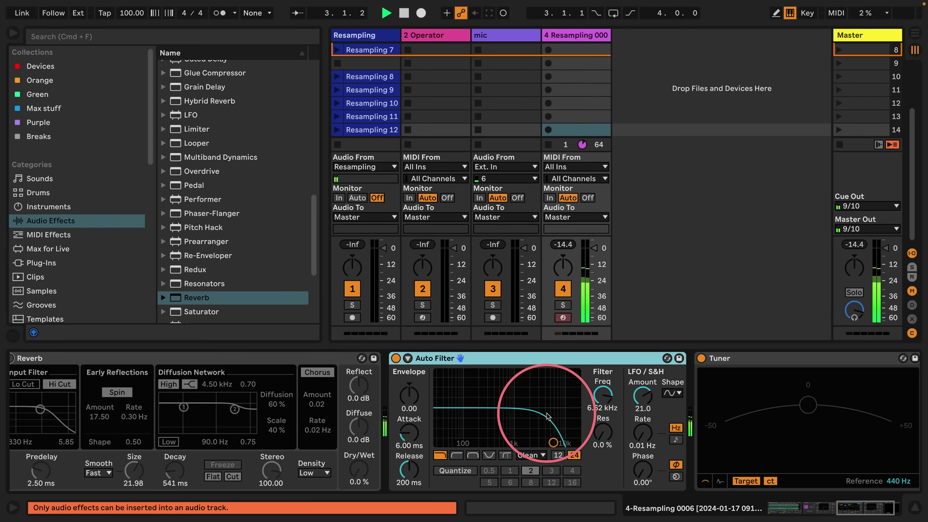
scroll(547, 416, left, 15)
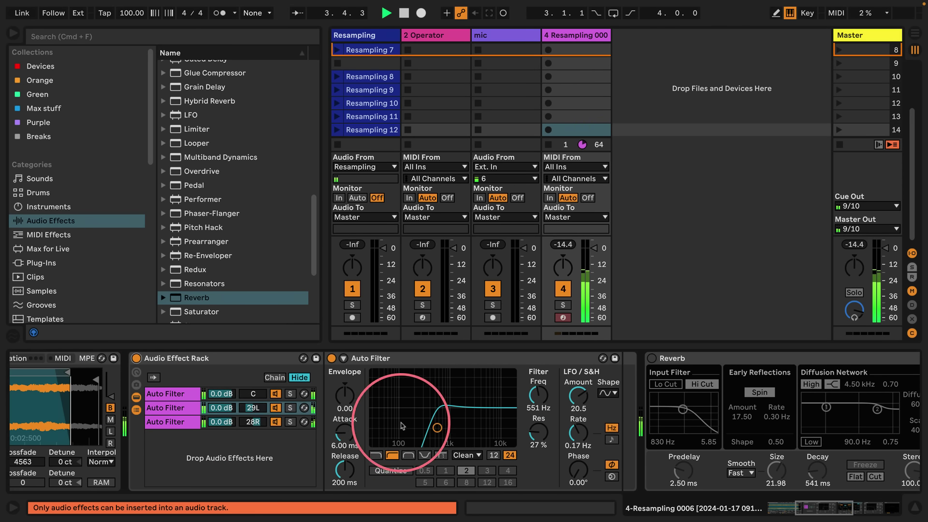
scroll(410, 415, right, 12)
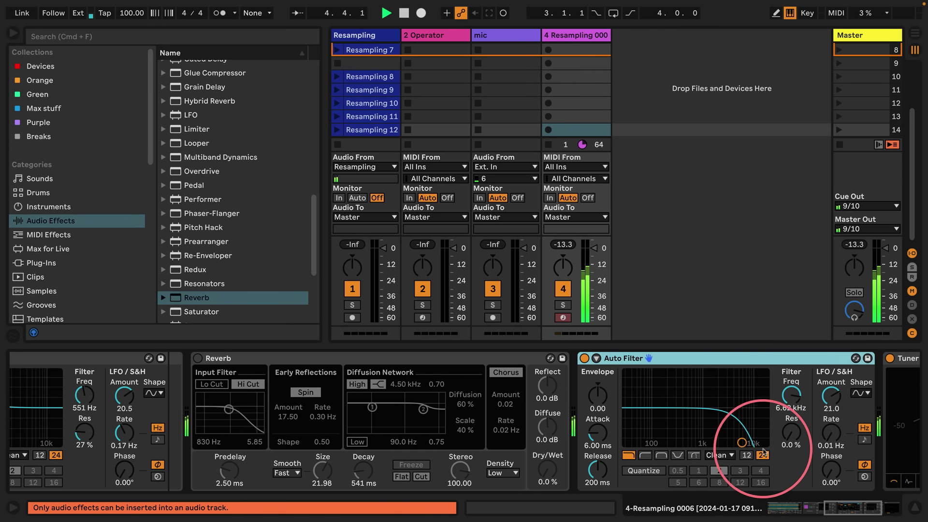
Step: Delete the final Auto Filter and the Reverb from the pad track's device chain
mouse_move(762, 450)
mouse_down()
mouse_move(707, 444)
mouse_move(762, 442)
mouse_up()
click(640, 358)
key(Delete)
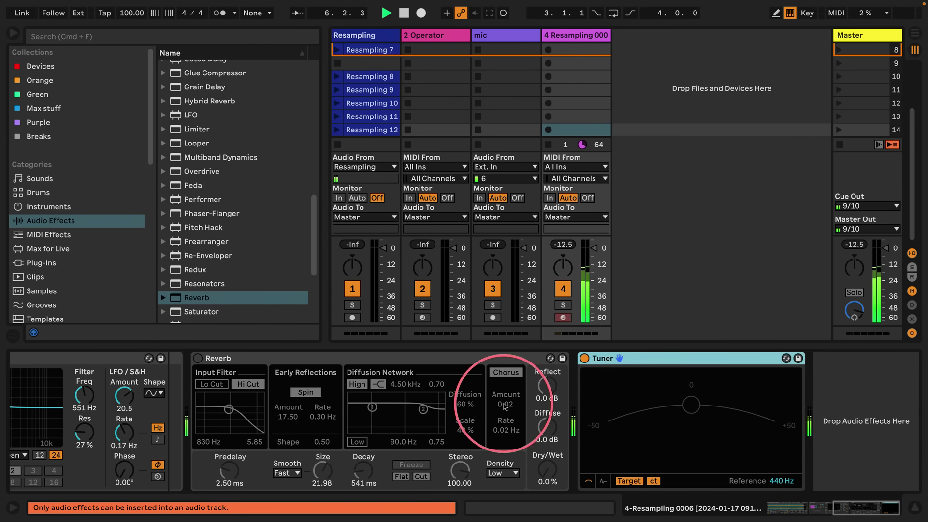
scroll(472, 383, left, 5)
click(522, 360)
key(Delete)
scroll(476, 393, left, 4)
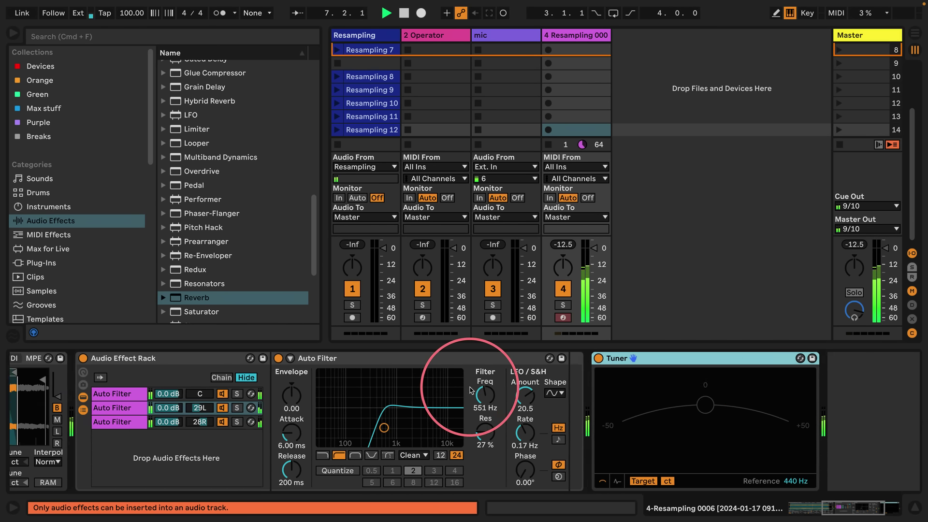
scroll(471, 390, left, 4)
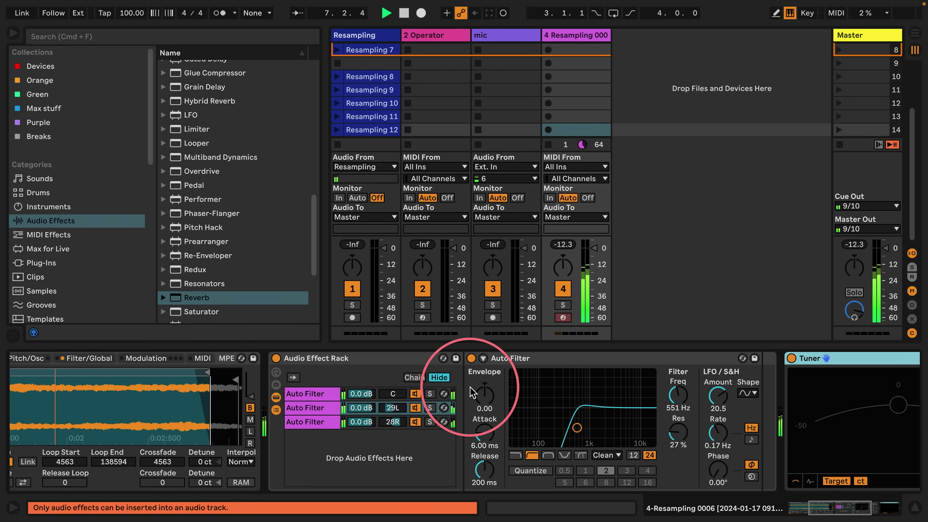
Step: Insert empty scenes below scene 14, extending the session to scene 19
click(875, 131)
key(super+i)
key(super+i)
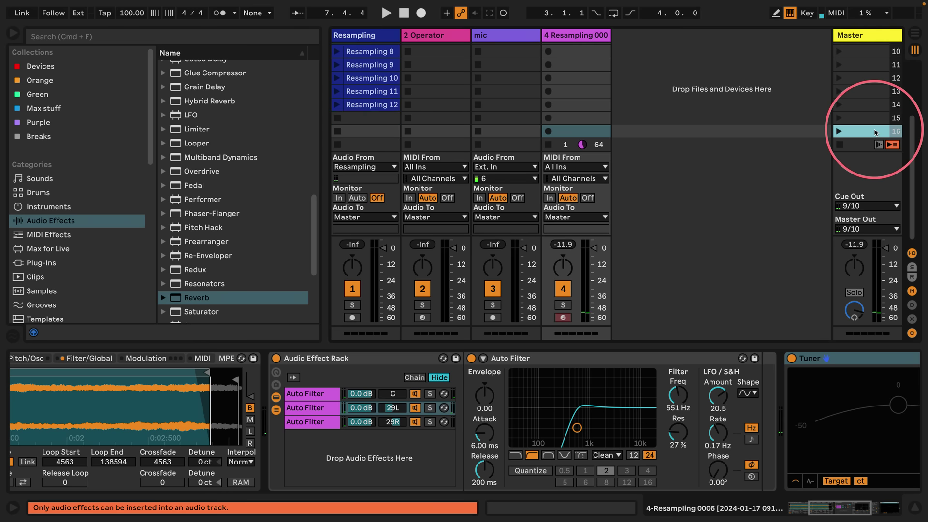
key(super+i)
Step: Arm the Resampling track, record the filtered pad into its scene 15 slot, stop, and open the recorded clip
click(352, 318)
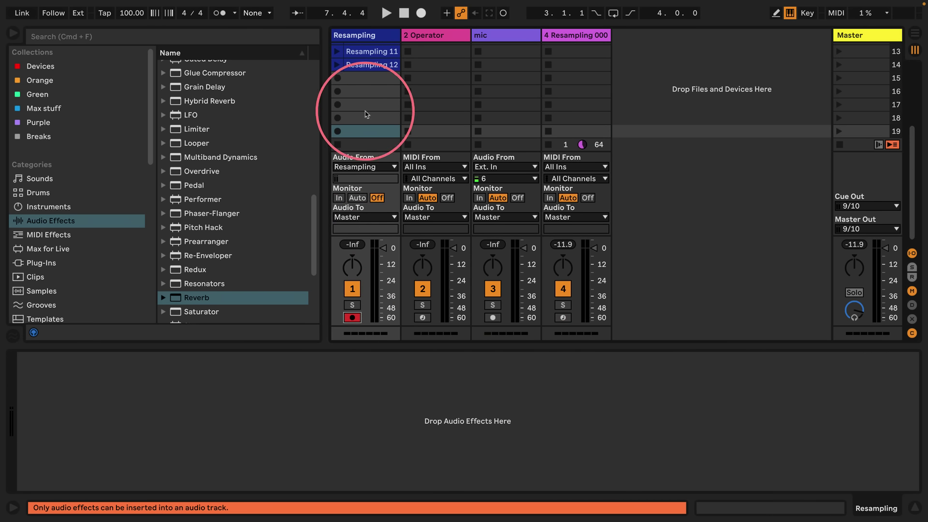
click(364, 78)
key(Return)
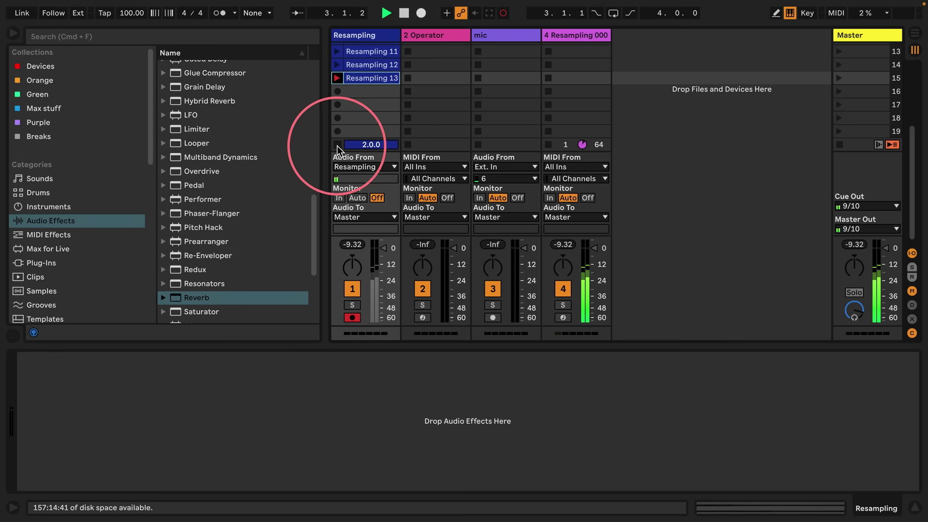
click(337, 144)
key(space)
double_click(369, 77)
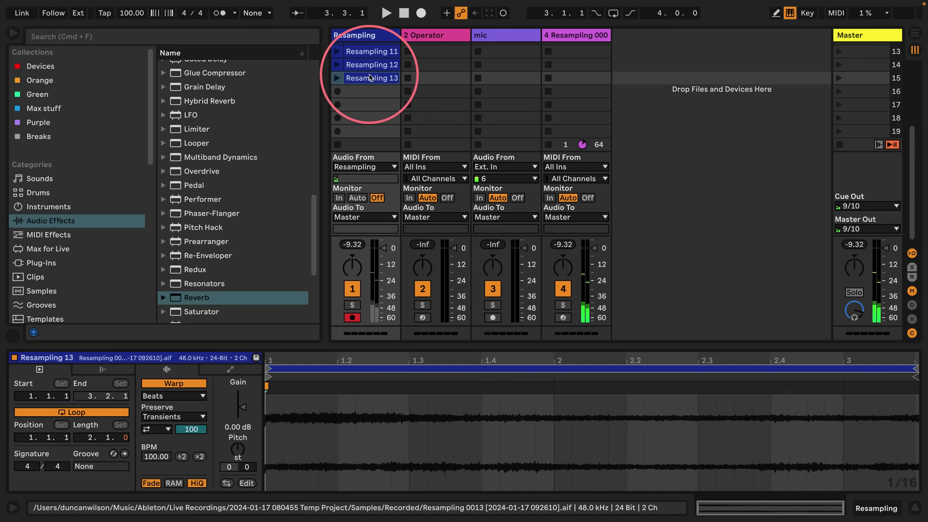
Step: Load the Resampling 7 clip into the pad track's Sampler and play it
click(555, 36)
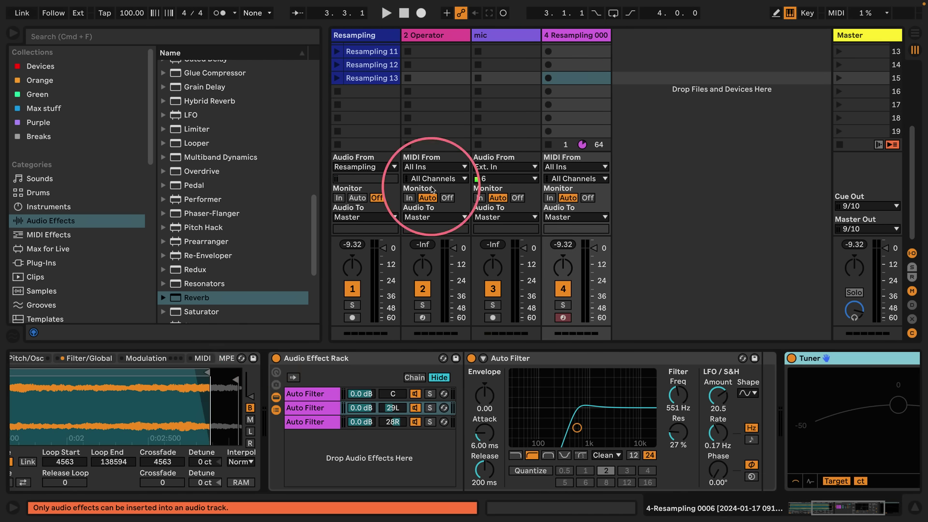
scroll(174, 434, left, 5)
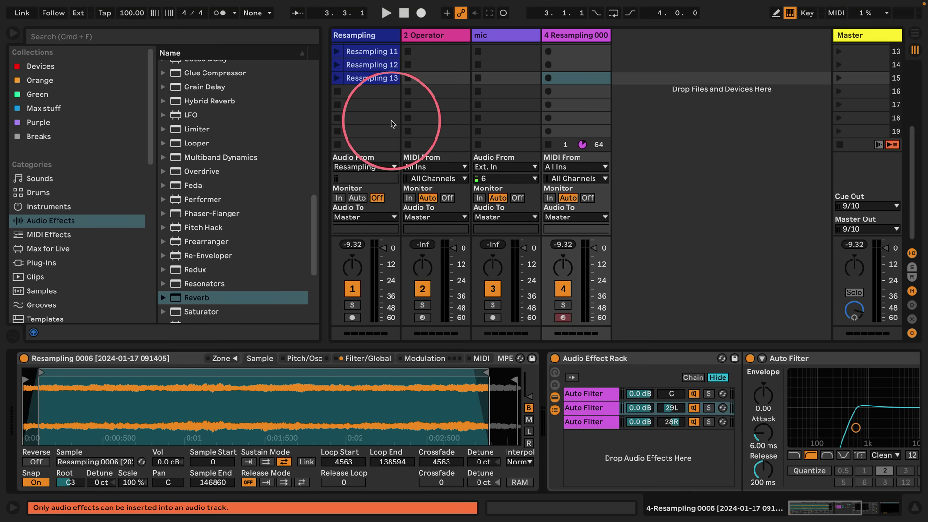
scroll(391, 123, up, 6)
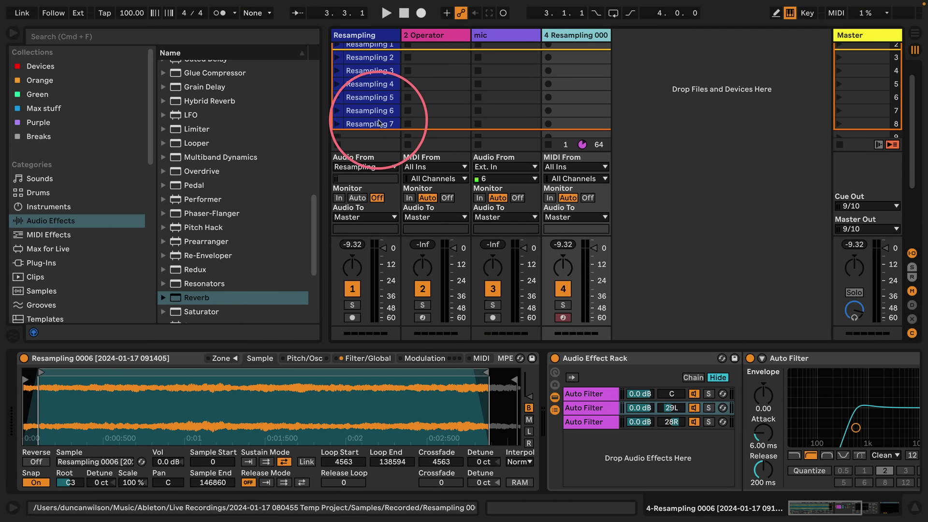
drag(379, 125, 128, 431)
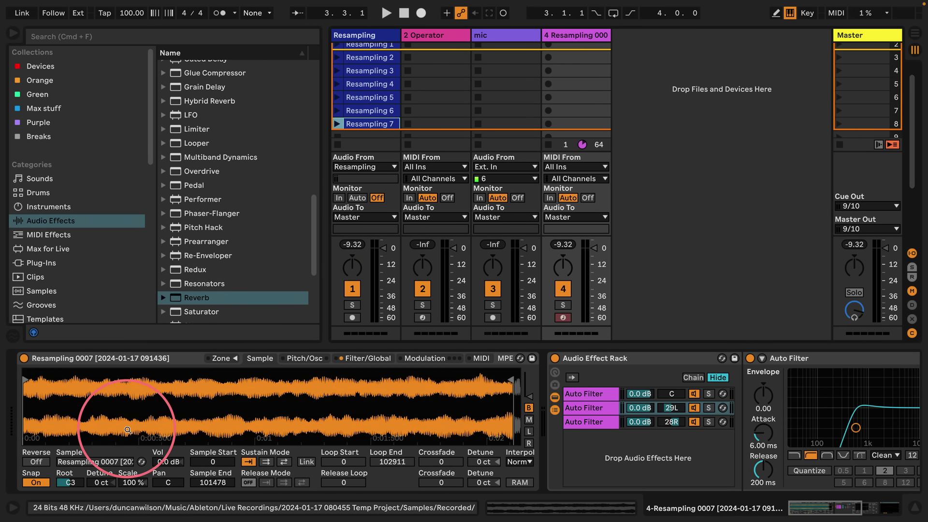
key(space)
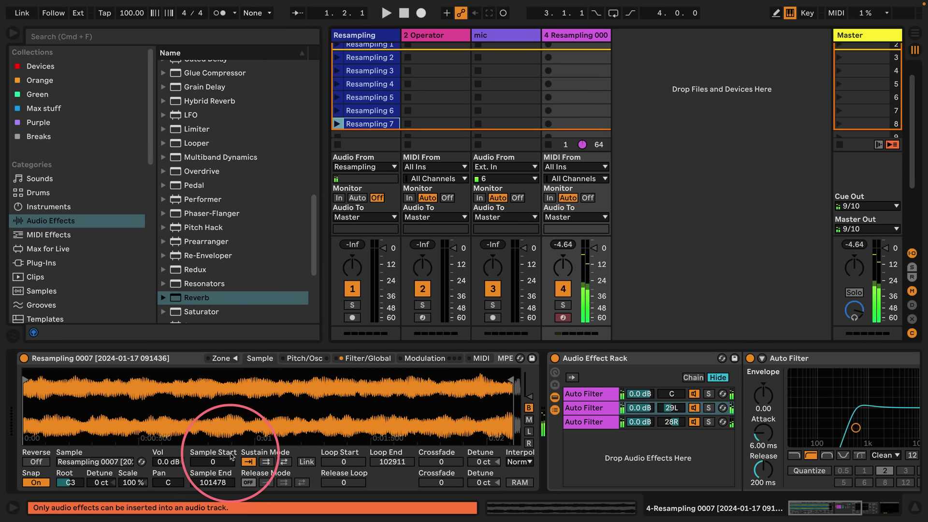
Step: Set a back-and-forth sustain loop on Resampling 7 from 4674 to 96737 with a 4674 crossfade, and play it
click(284, 461)
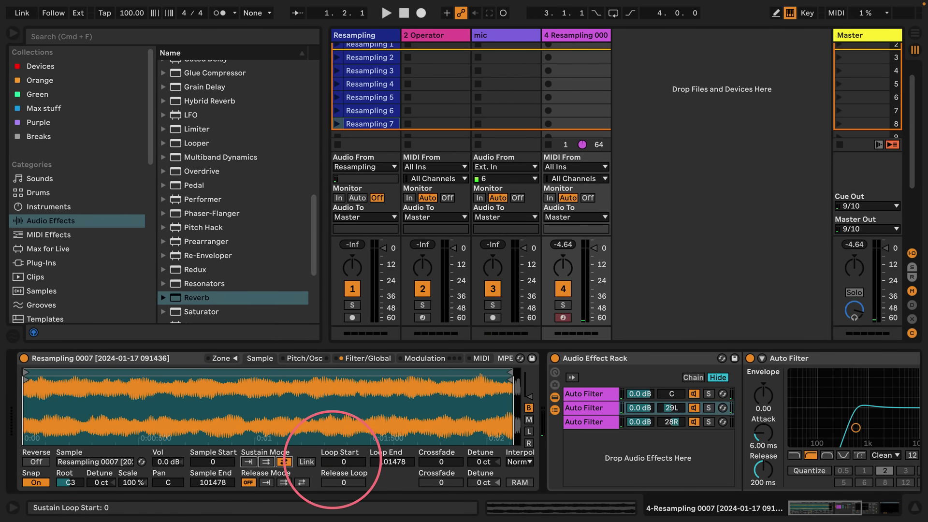
drag(333, 460, 333, 460)
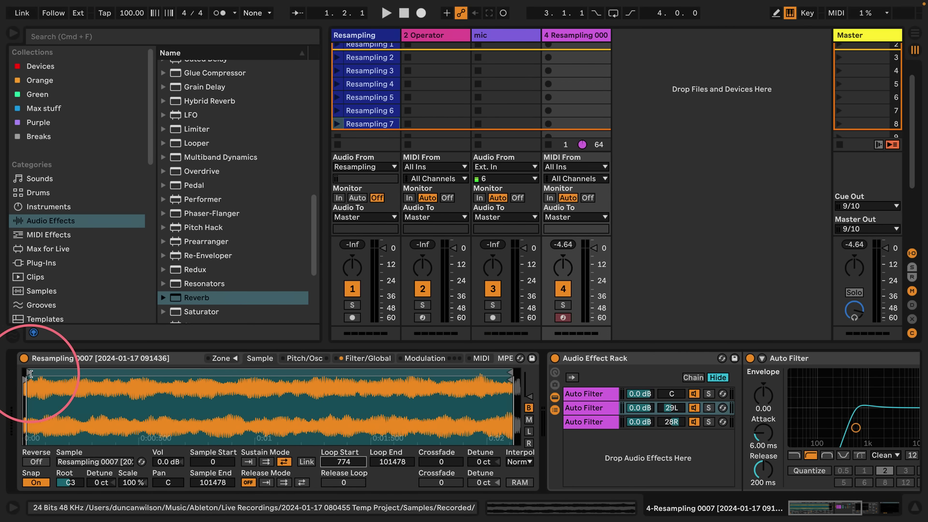
drag(31, 374, 48, 373)
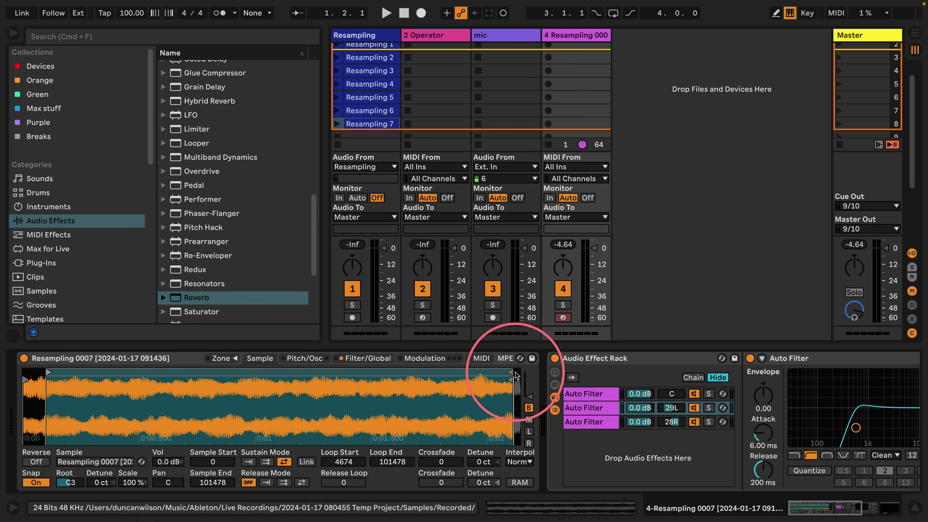
drag(511, 373, 490, 373)
drag(425, 462, 425, 430)
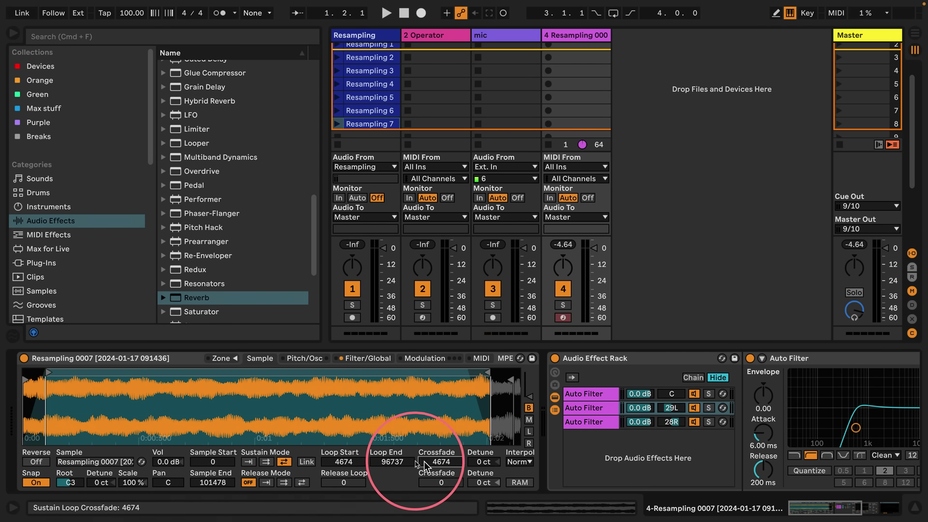
key(space)
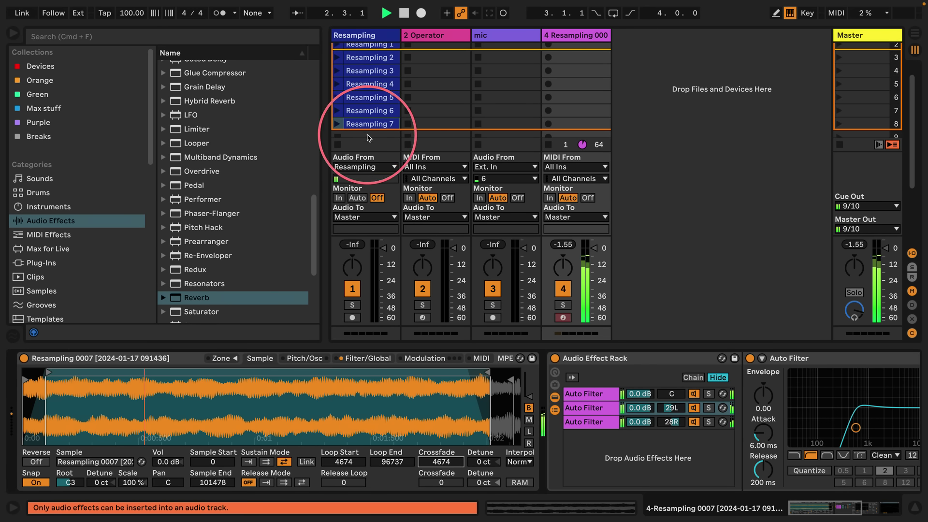
Step: Set the Sampler's Volume to -21.4 dB and its volume envelope Attack to 0.00 ms while auditioning the pad
scroll(367, 138, down, 6)
key(space)
click(380, 358)
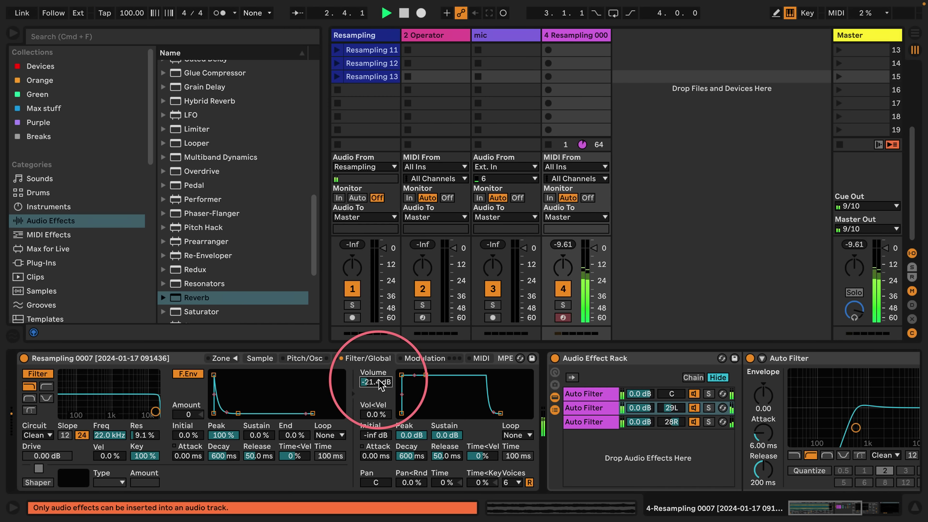
key(space)
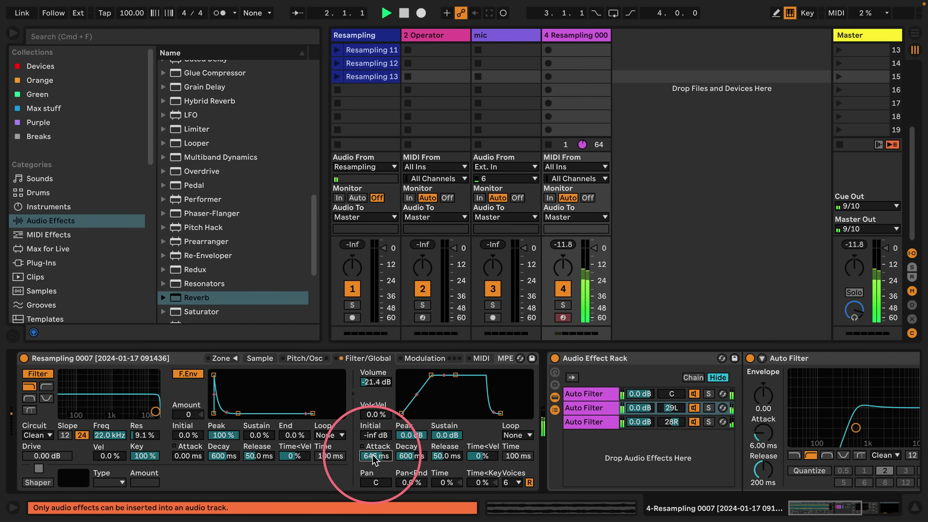
drag(372, 455, 372, 471)
key(space)
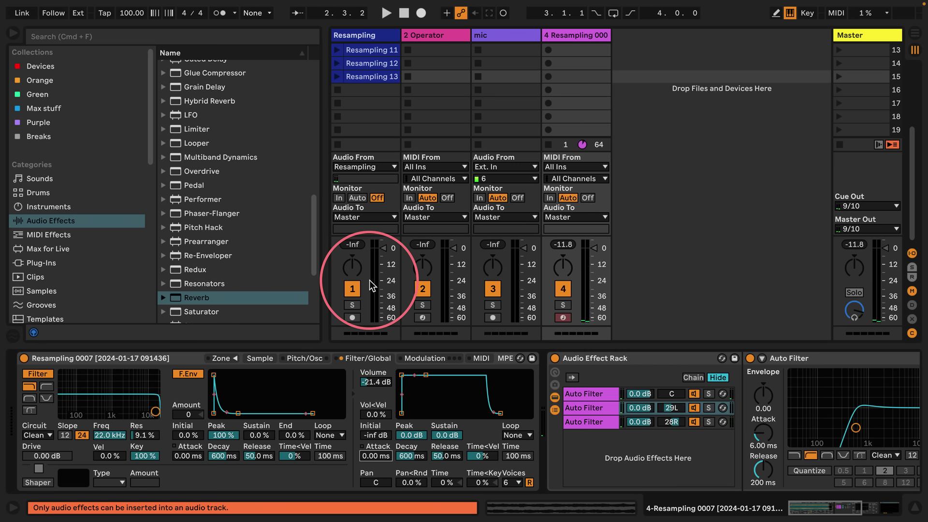
Step: Arm the Resampling track, record the Resampling 7 pad into its scene 16 slot, and stop the recording and playback
click(352, 318)
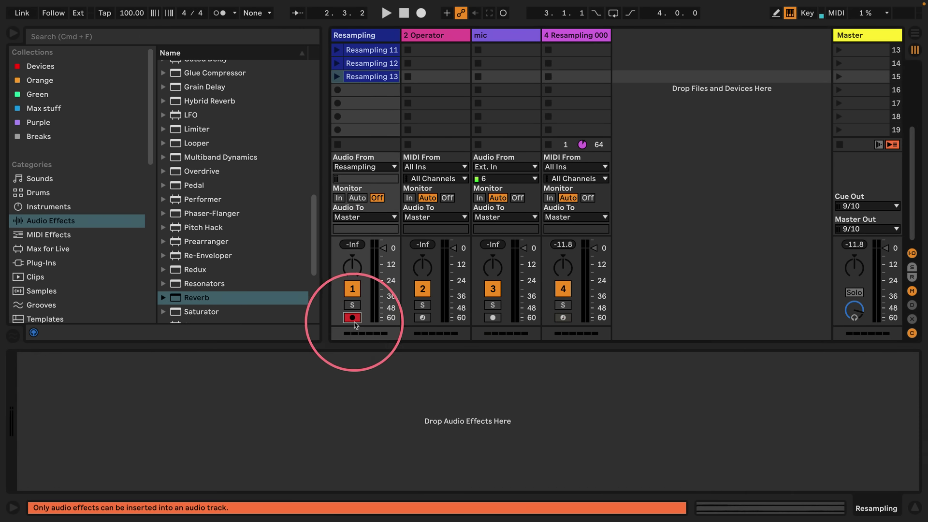
click(368, 91)
key(Return)
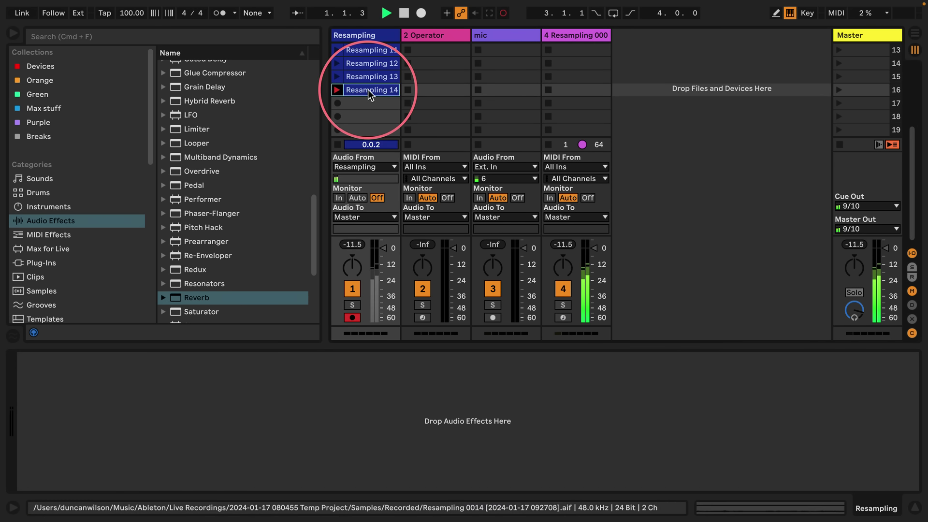
click(337, 143)
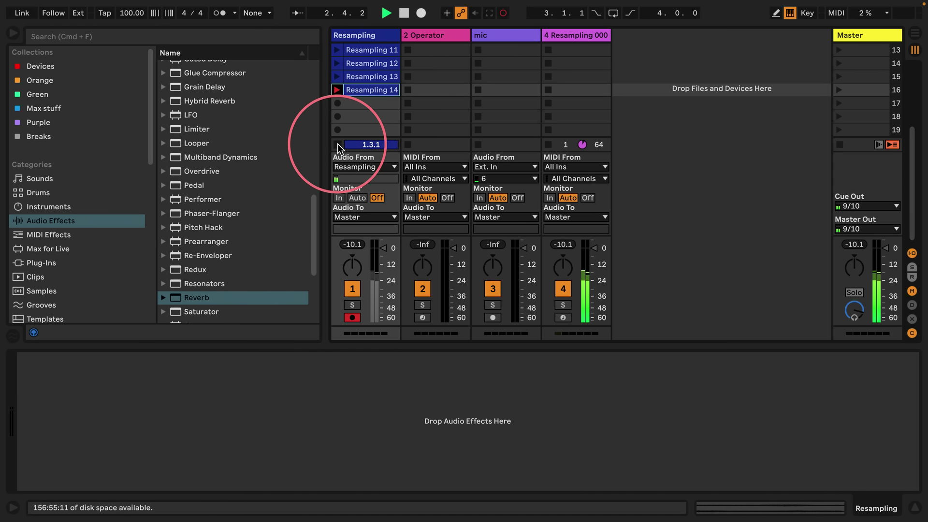
click(548, 144)
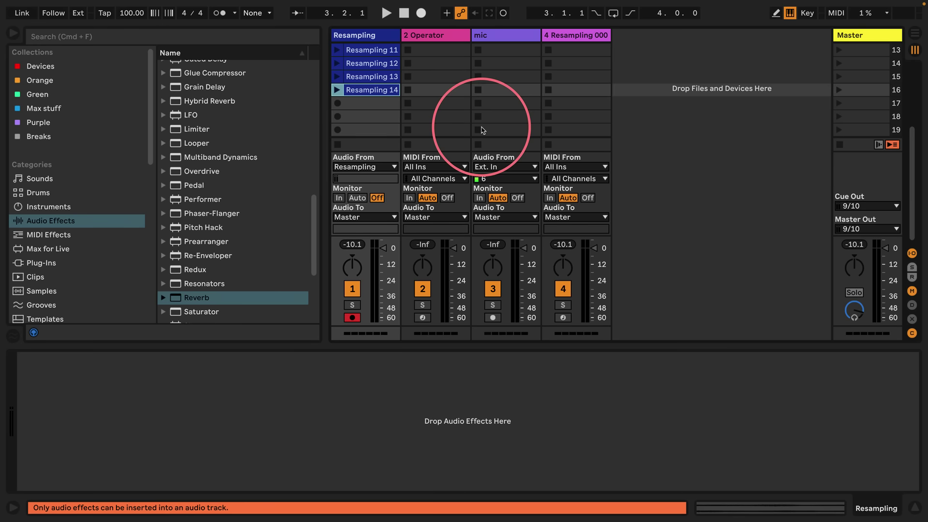
Step: Go through the recorded clips in the Resampling track to choose one for a new instrument
click(914, 508)
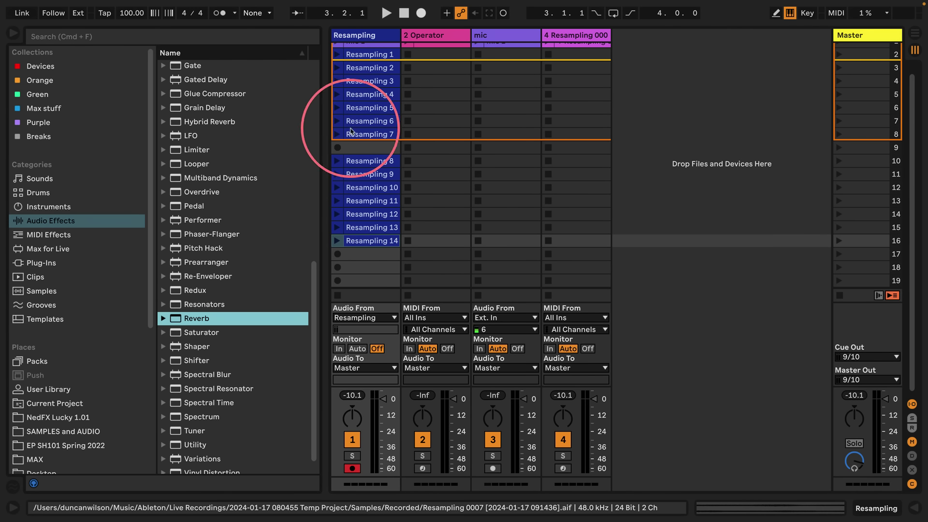
scroll(365, 126, up, 5)
key(Up)
key(Up)
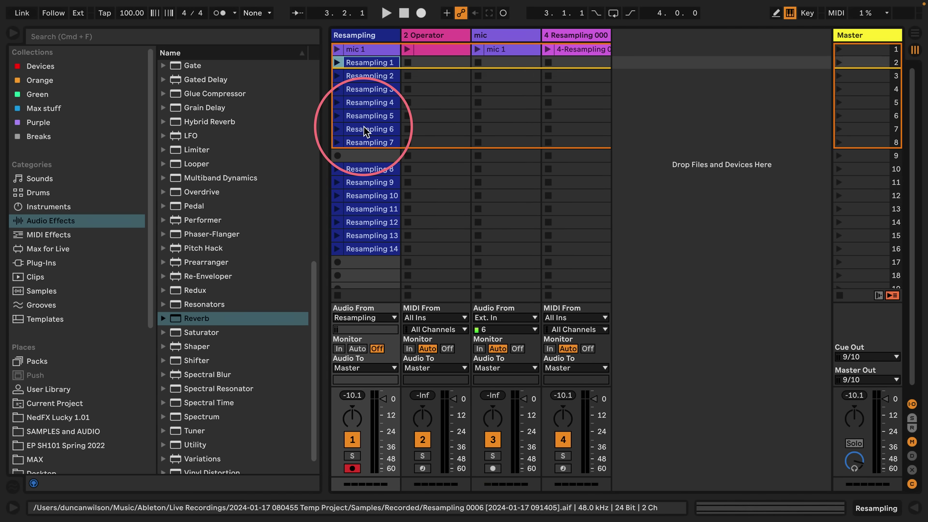
key(Down)
key(Down)
key(Down)
key(Down)
key(Down)
key(Down)
key(Down)
key(Down)
key(Down)
key(Down)
key(Down)
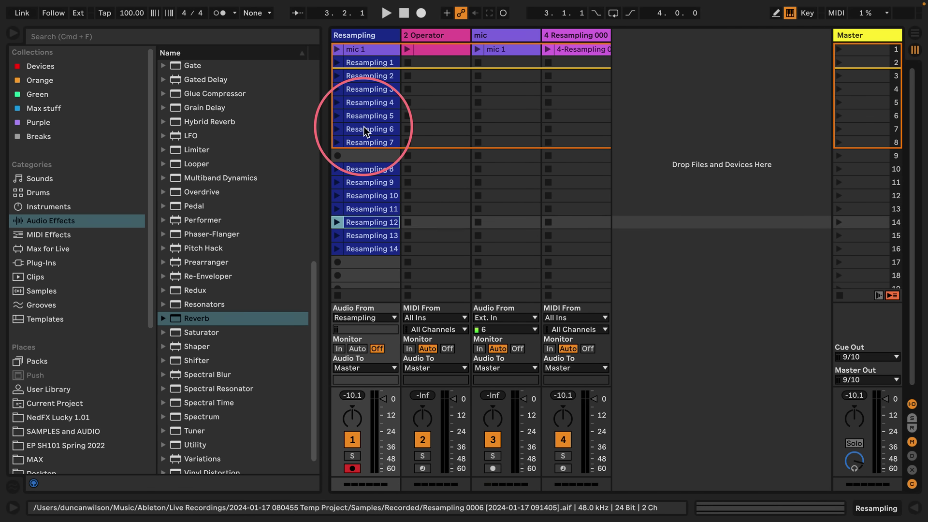
key(Down)
key(Down)
key(Up)
key(Up)
key(Up)
key(Up)
key(Up)
key(Up)
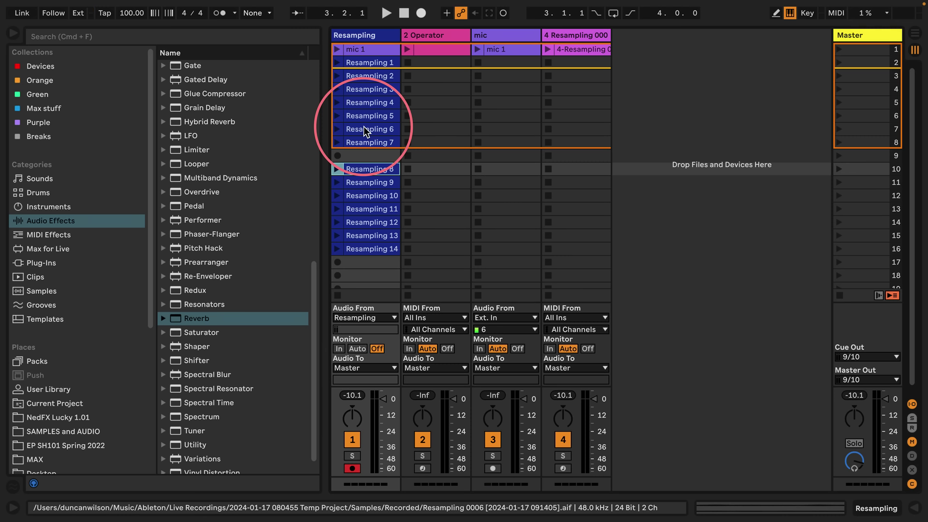
Step: Create a new MIDI track with Simpler, load the Resampling 8 clip into it and normalize the sample's volume
click(53, 207)
drag(193, 290, 676, 157)
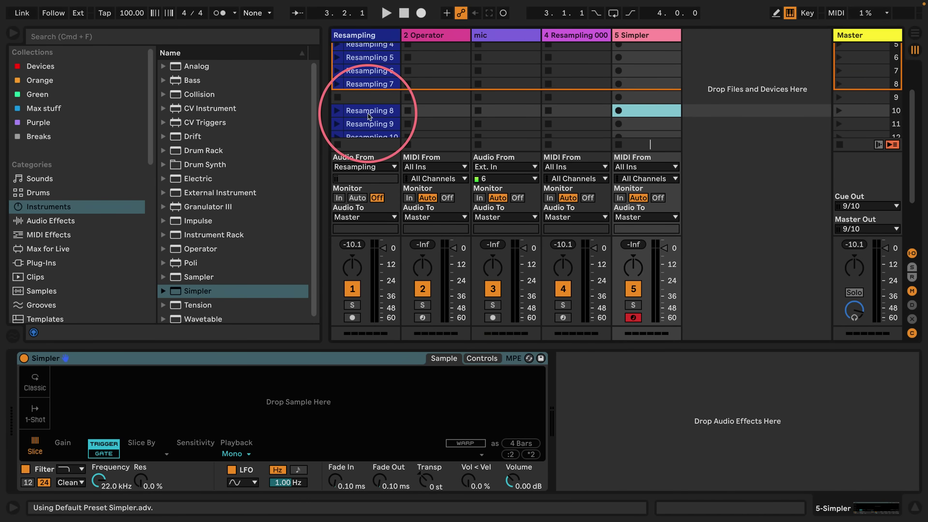
drag(369, 113, 303, 398)
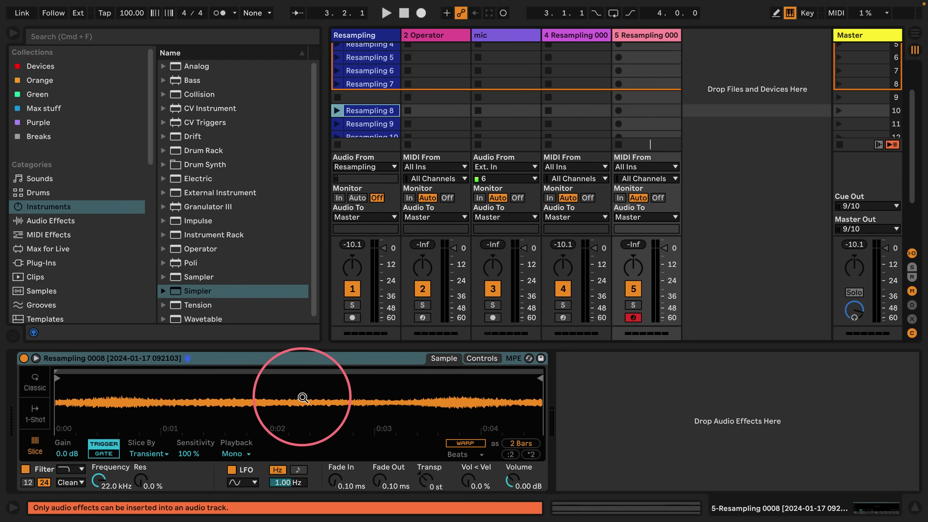
right_click(302, 398)
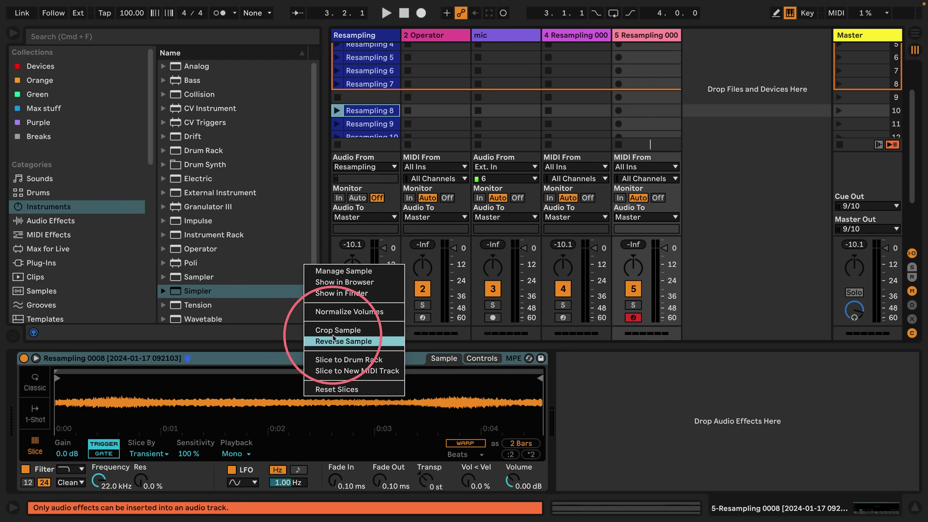
click(337, 314)
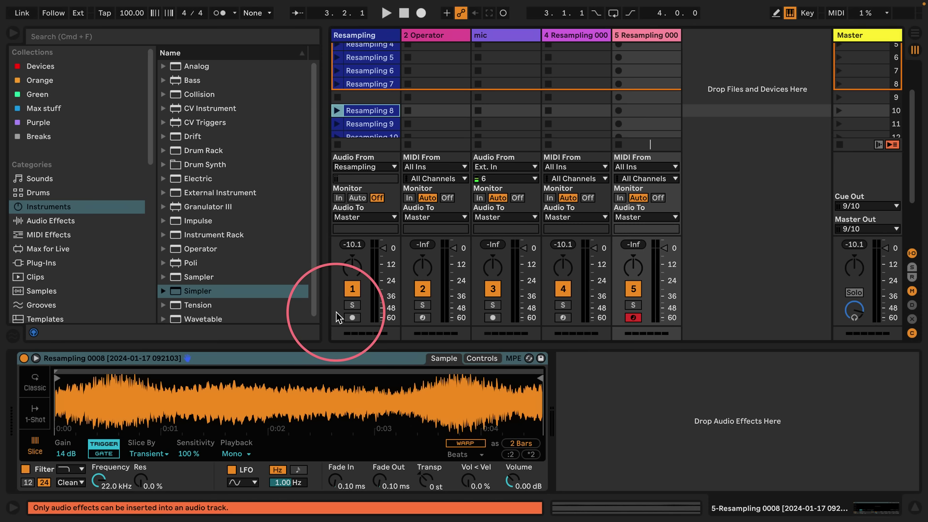
mouse_move(449, 381)
mouse_down()
mouse_move(449, 430)
mouse_move(446, 374)
mouse_move(389, 382)
mouse_move(449, 381)
mouse_up()
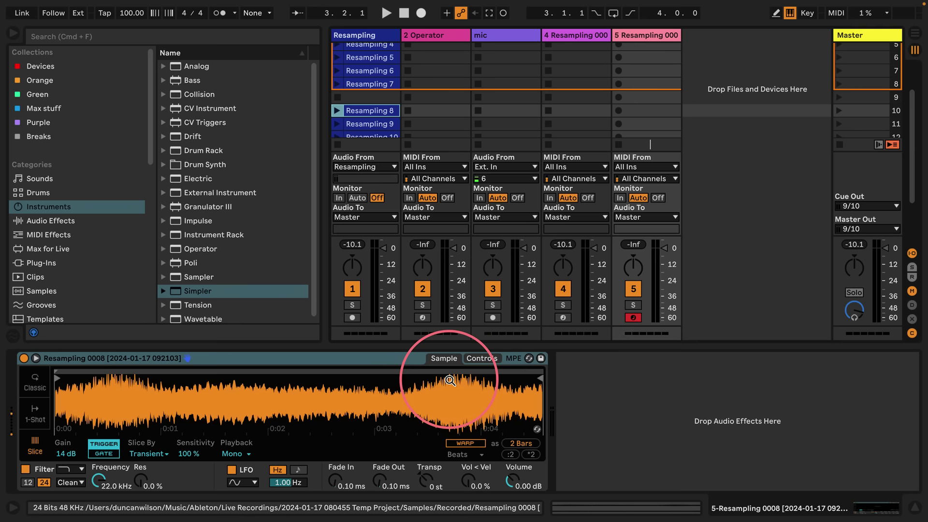
Step: Set the new track's monitoring to In, switch Simpler to Classic mode and play the Resampling 8 pad
click(619, 198)
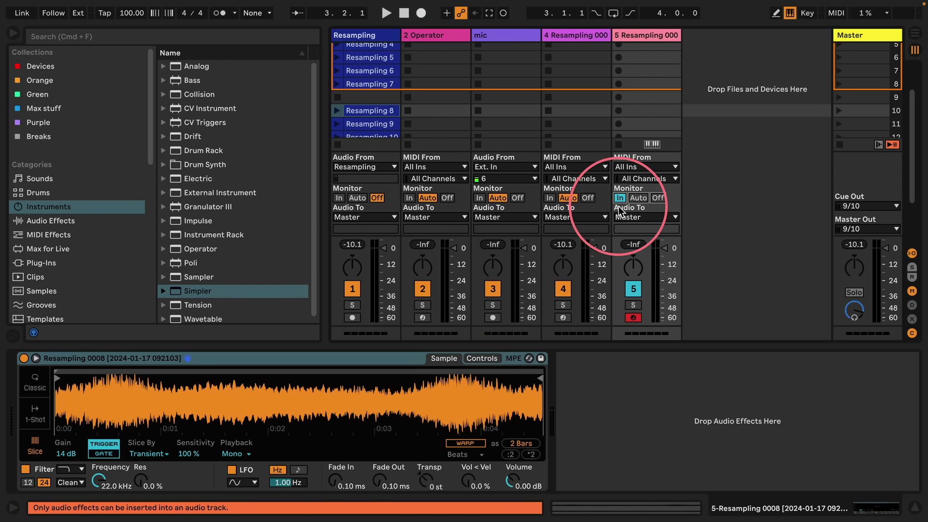
click(35, 382)
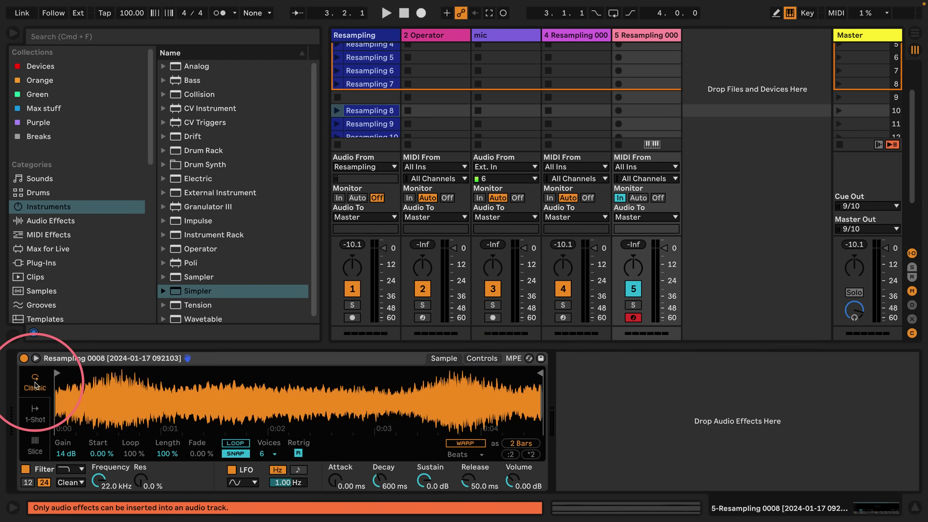
key(a)
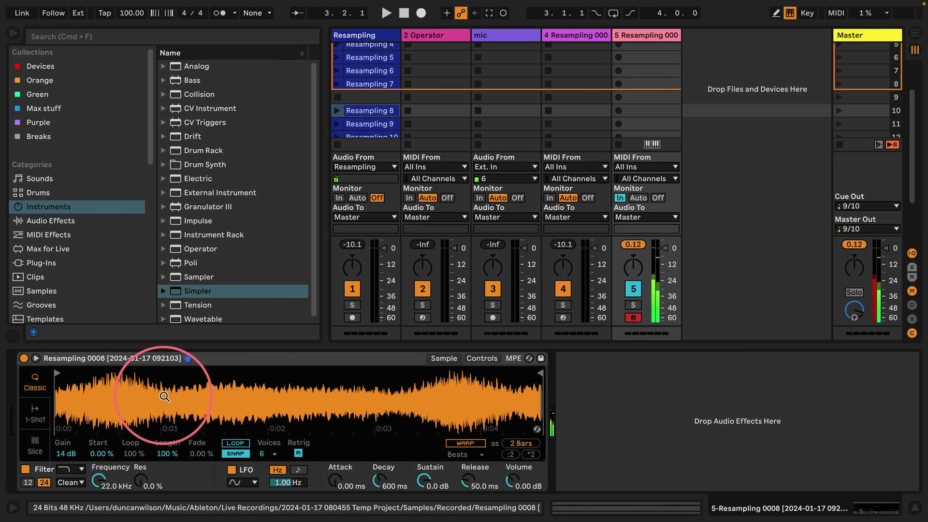
key(k)
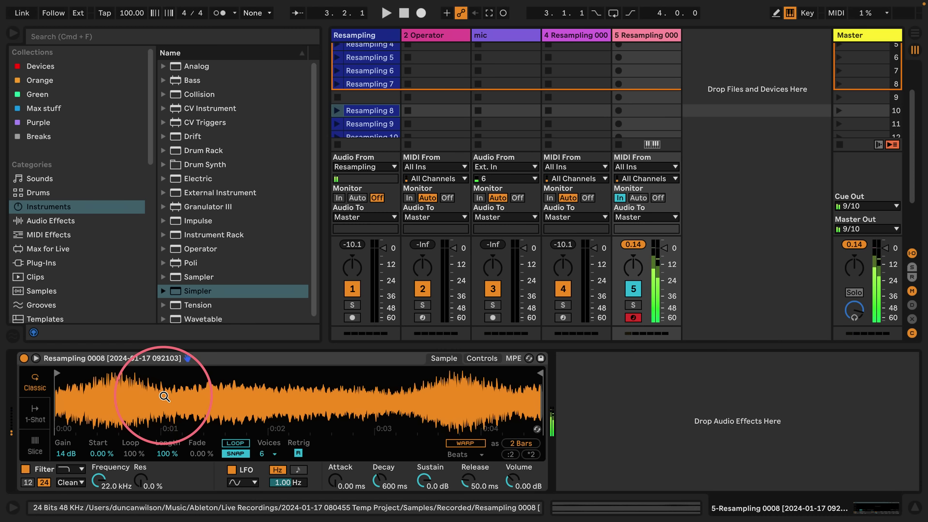
Step: Set Simpler's Attack to 504 ms, play the pad and turn on sample looping
drag(335, 485, 334, 481)
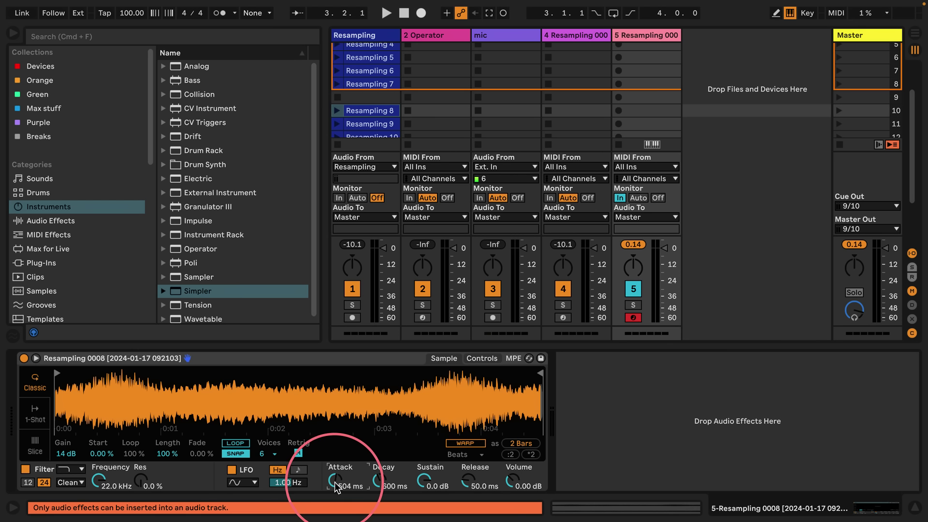
key(a)
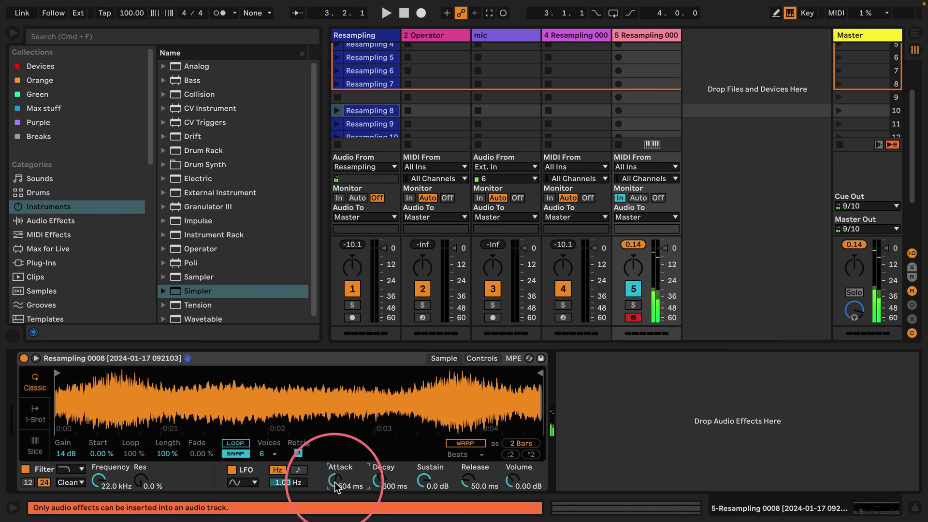
click(231, 445)
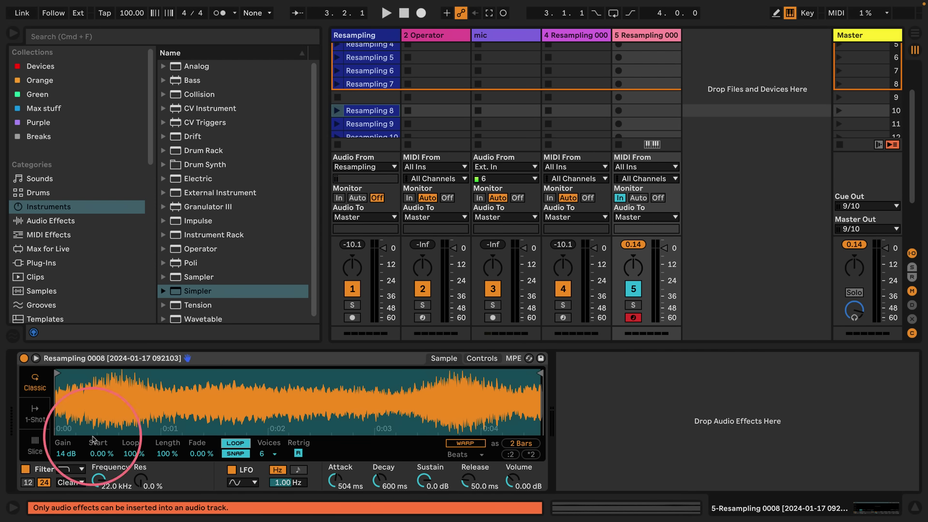
Step: Inspect the beginning of the waveform and shorten Simpler's sample Length to 94.5 %
scroll(56, 395, up, 5)
scroll(56, 395, up, 8)
mouse_move(53, 376)
mouse_down()
mouse_move(234, 391)
mouse_move(116, 387)
mouse_move(49, 398)
mouse_up()
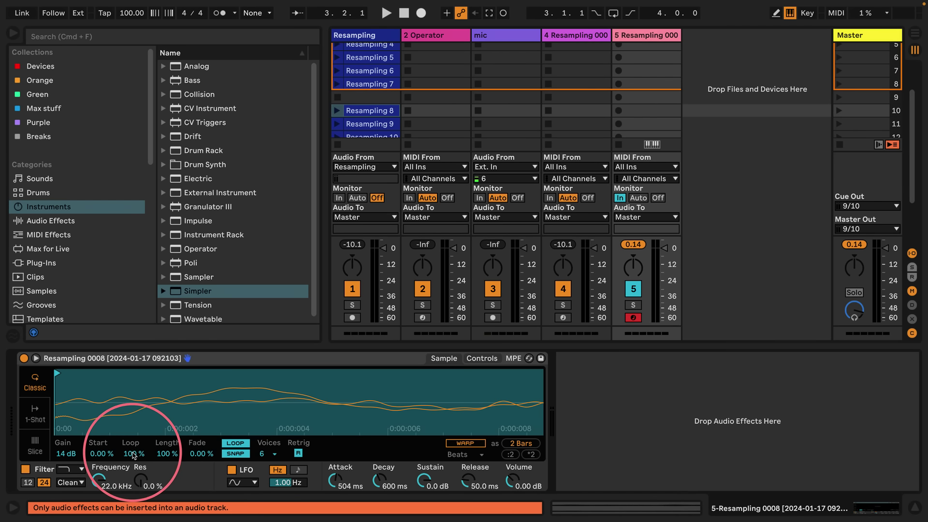
click(135, 453)
mouse_move(147, 419)
mouse_down()
mouse_move(145, 405)
mouse_move(147, 421)
mouse_move(147, 413)
mouse_up()
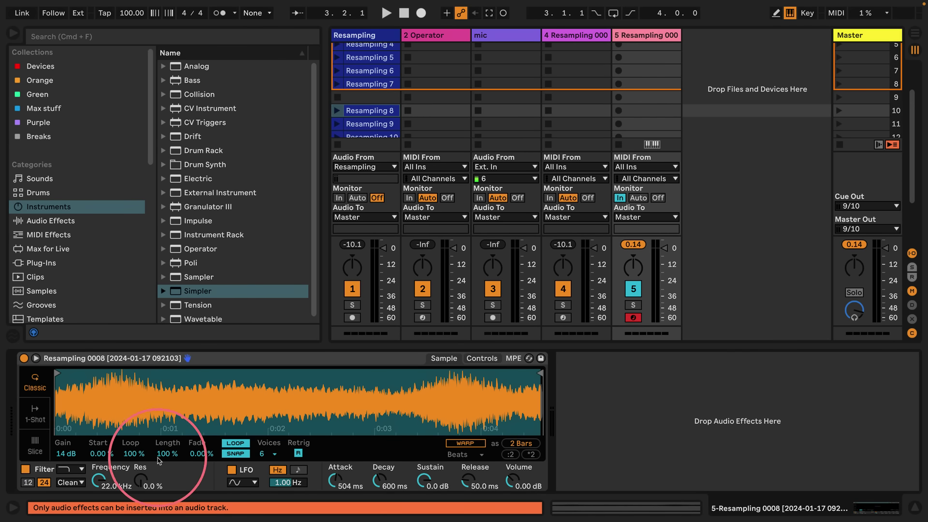
drag(167, 453, 167, 453)
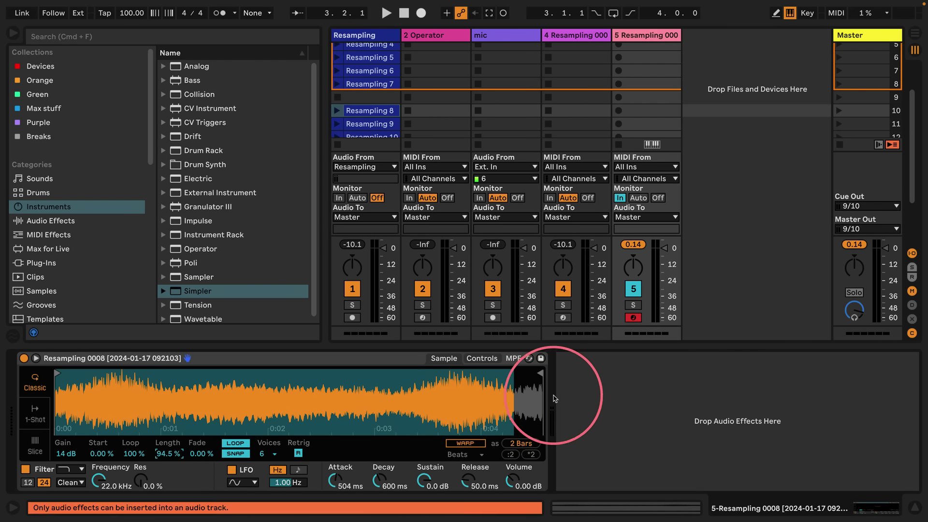
drag(514, 402, 262, 403)
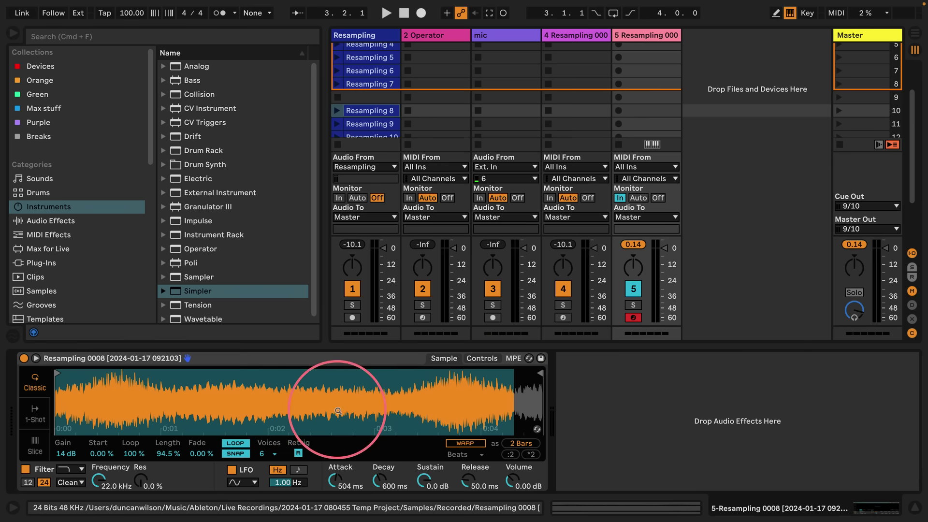
Step: Set Simpler's sample Start to 3.12 %, examine the loop's beginning up close and play the looped pad
click(99, 453)
drag(101, 452, 100, 456)
drag(67, 389, 69, 392)
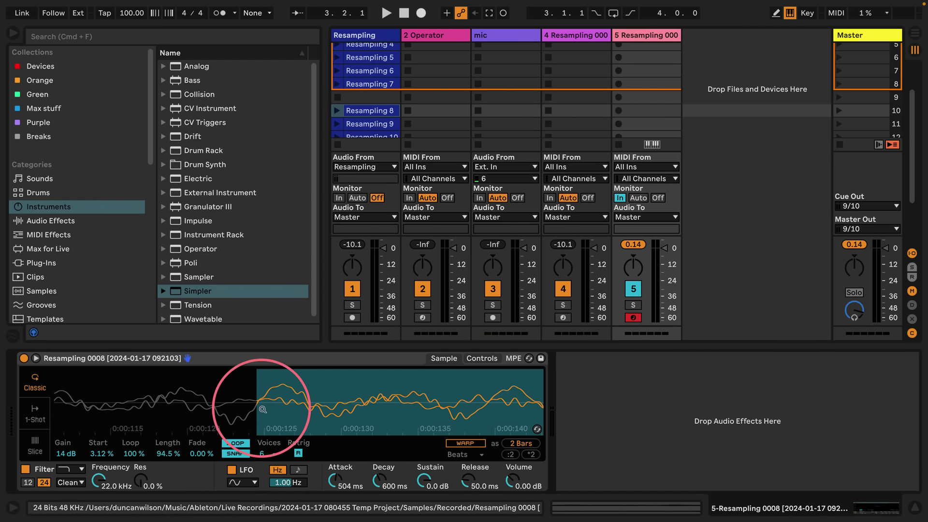
drag(262, 402, 263, 405)
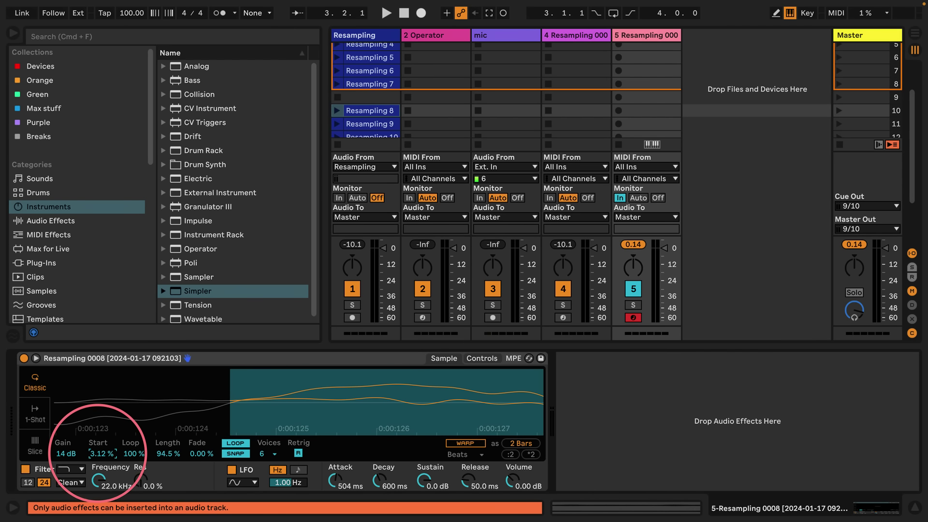
drag(99, 454, 98, 453)
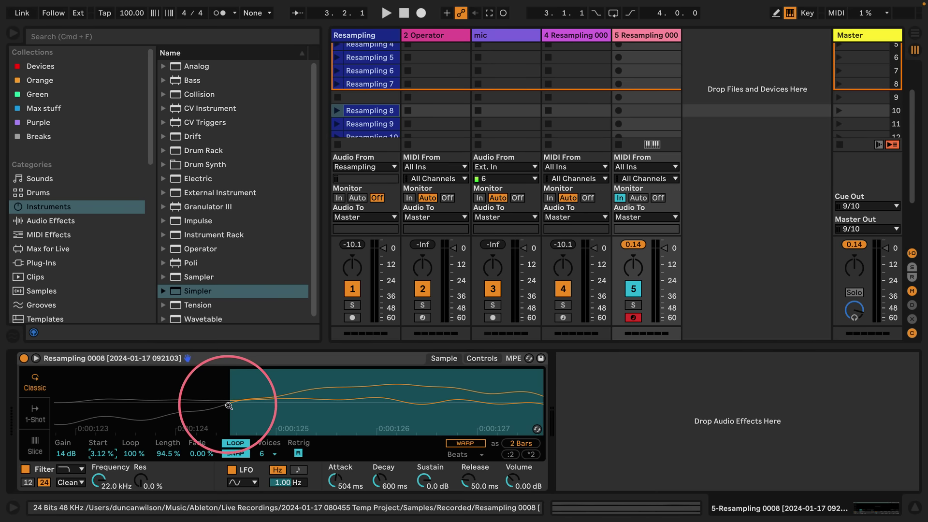
scroll(234, 402, down, 10)
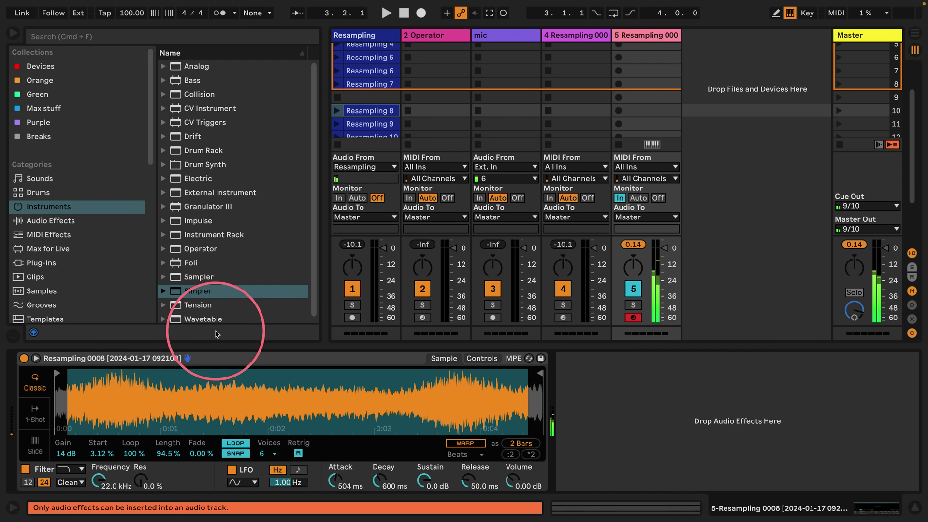
Step: Replace Simpler with Sampler on the new track, load Resampling 8 into it and normalize the sample's volume
click(189, 359)
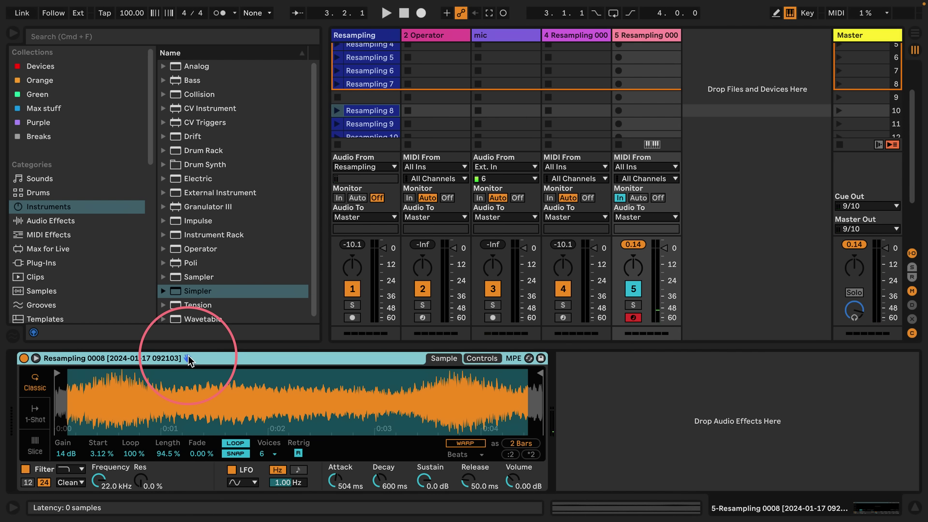
key(Delete)
drag(176, 276, 140, 414)
drag(356, 110, 290, 410)
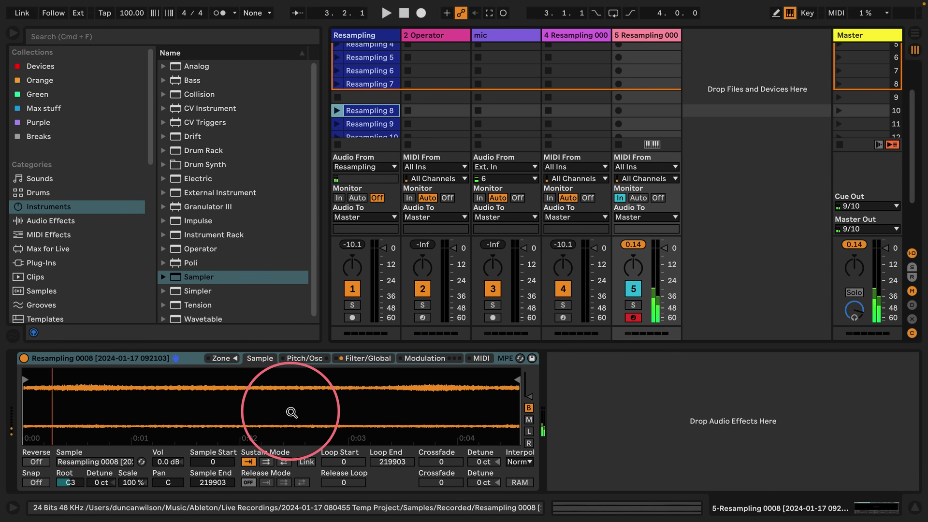
right_click(286, 413)
click(300, 347)
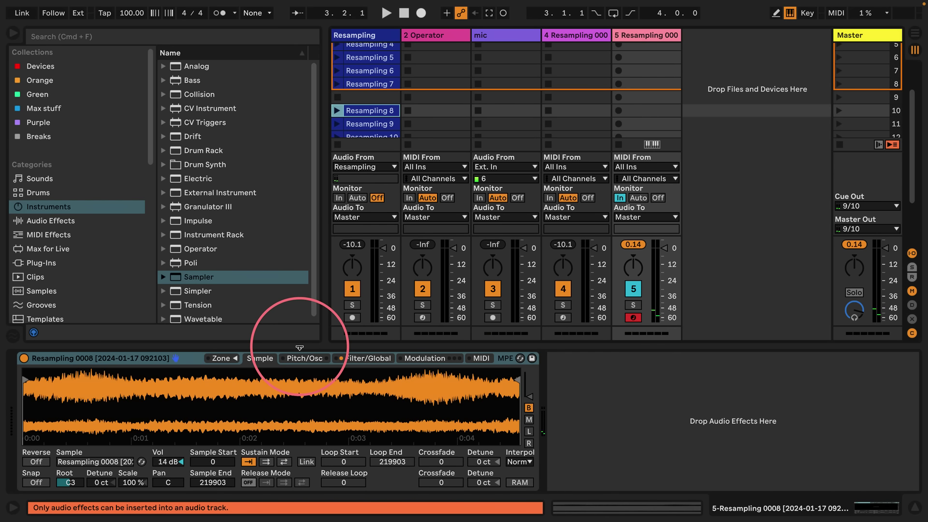
Step: Set a back-and-forth sustain loop on Resampling 8 from 2614 to 217942 in Sampler
click(283, 462)
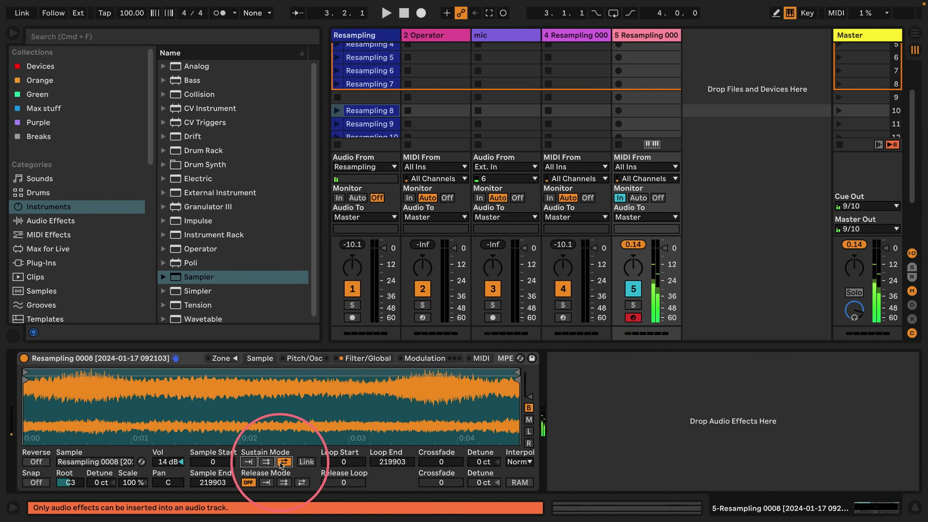
click(13, 387)
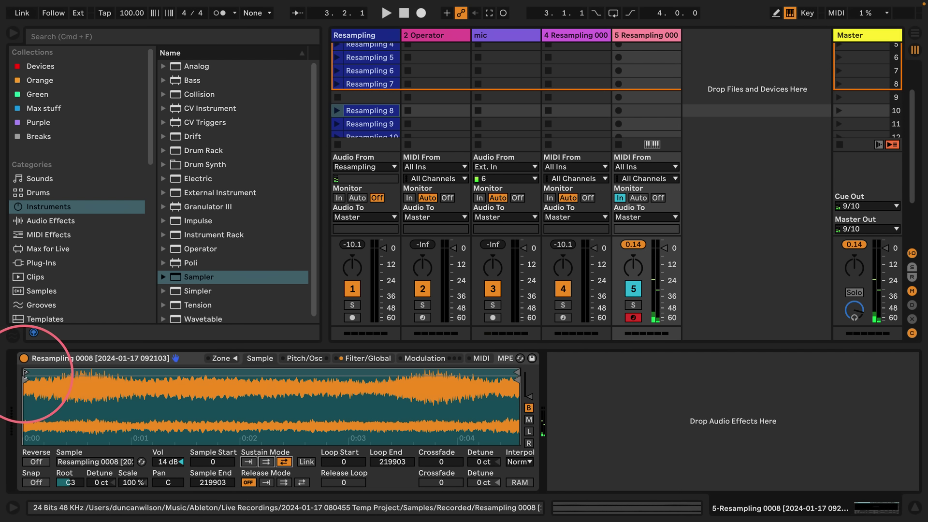
drag(25, 373, 30, 373)
drag(516, 372, 509, 372)
mouse_move(28, 392)
mouse_down()
mouse_move(28, 435)
mouse_move(28, 401)
mouse_up()
drag(257, 389, 266, 455)
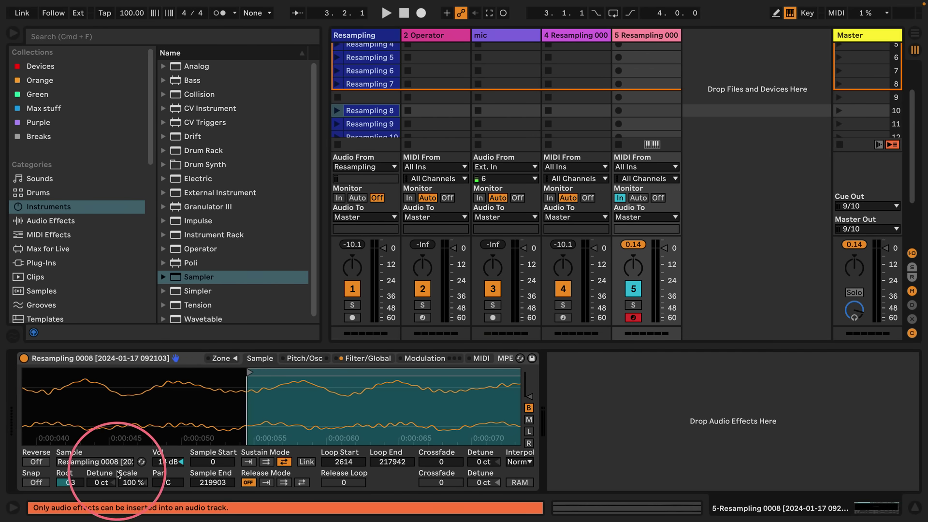
Step: Turn on Snap so the loop runs from 2303 to 217432, inspect the loop end and play the pad
click(37, 482)
double_click(166, 390)
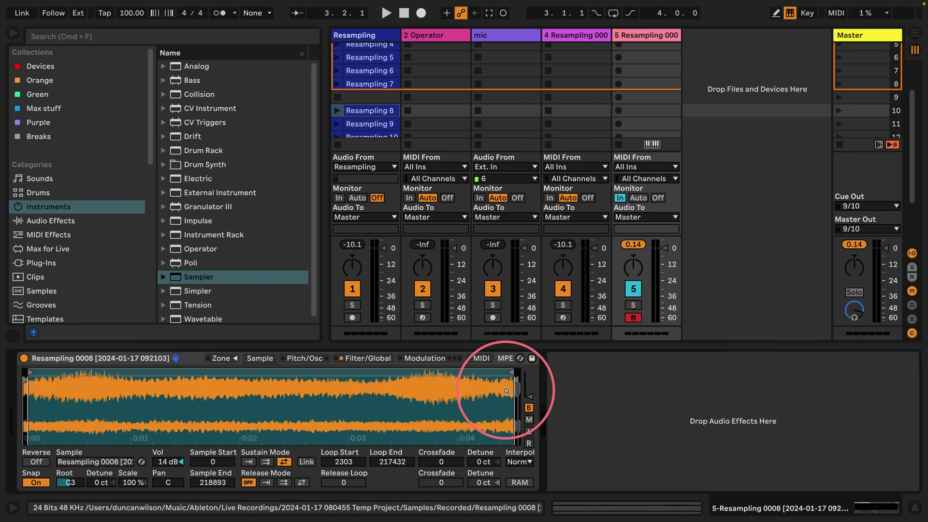
drag(514, 390, 514, 434)
drag(236, 399, 477, 397)
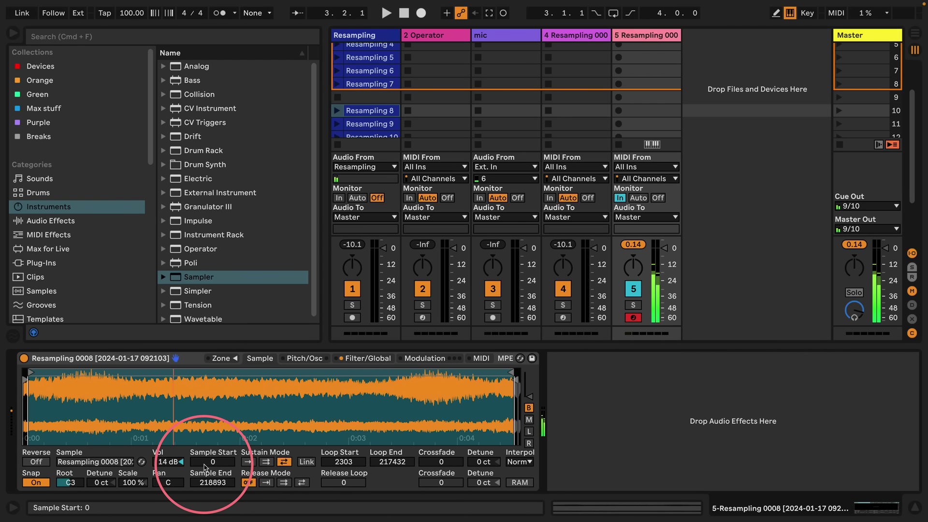
Step: Set Sampler's volume envelope Attack to 364 ms and Release to 7.00 s while playing the pad
click(367, 358)
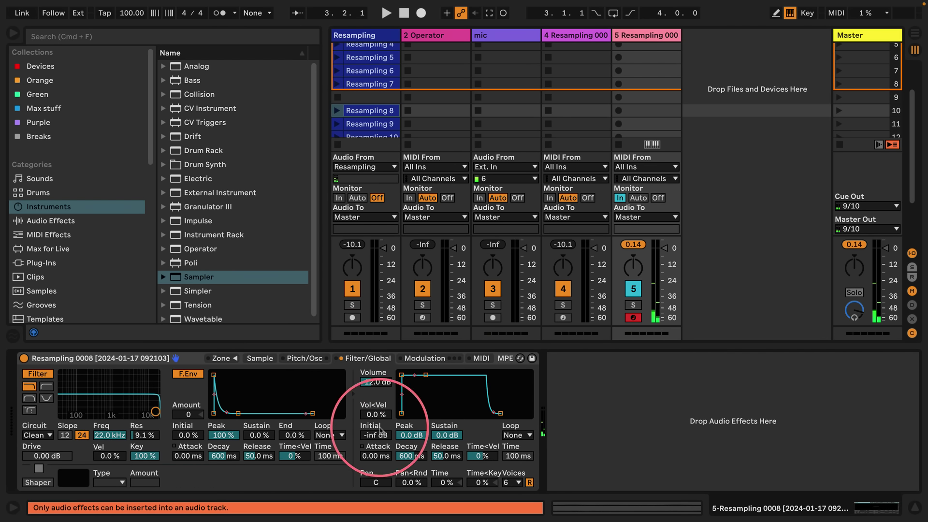
drag(373, 455, 373, 436)
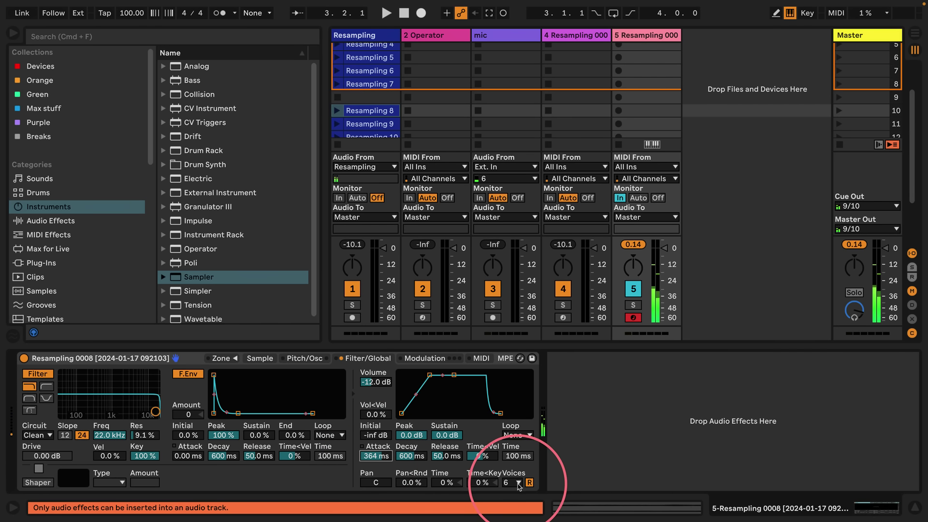
drag(443, 456, 444, 440)
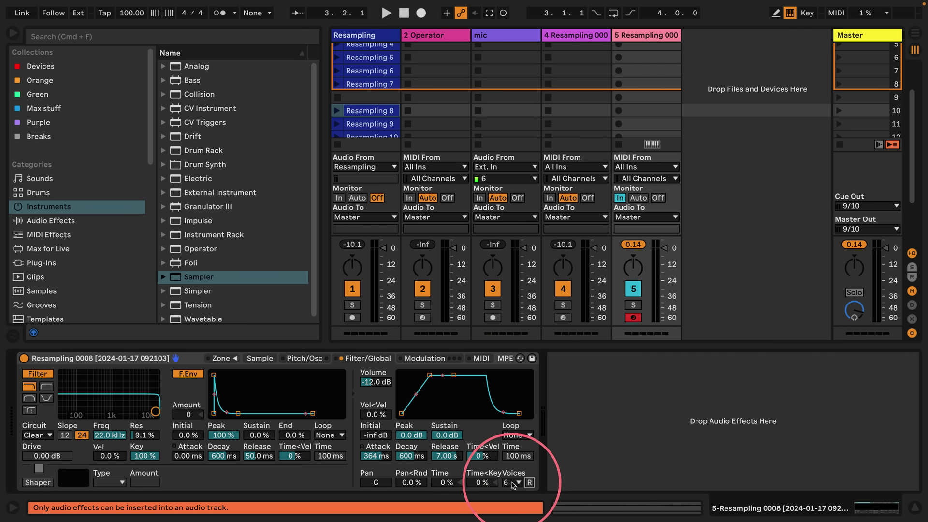
Step: Check Sampler's Voices setting and duplicate the track holding the Resampling 8 Sampler
click(512, 482)
click(513, 483)
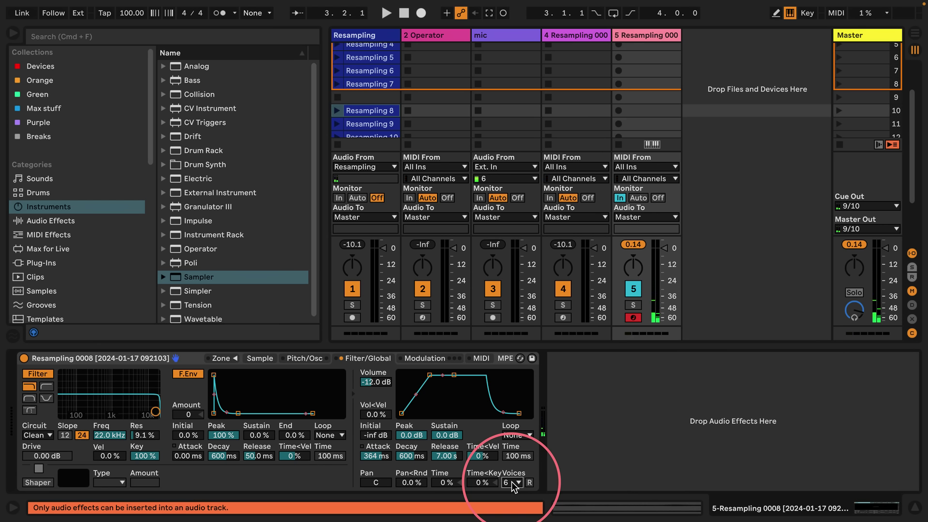
click(106, 358)
click(634, 36)
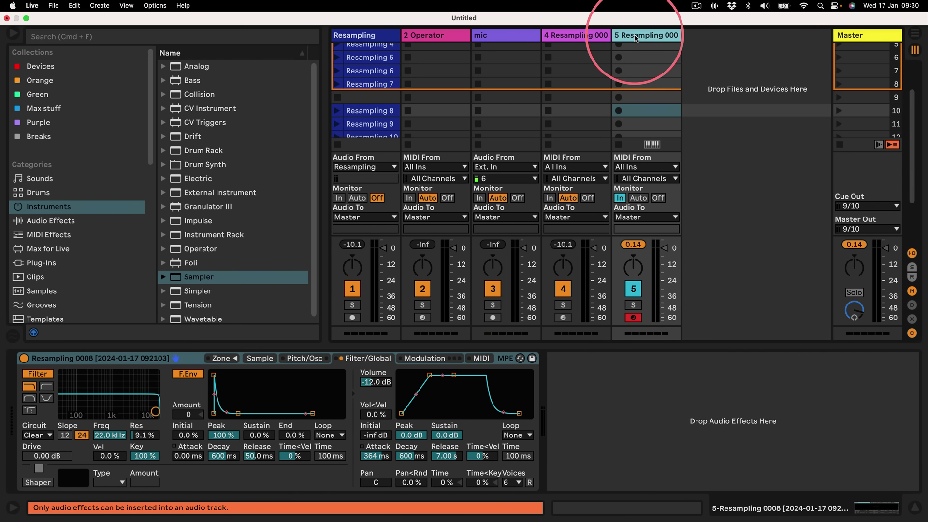
drag(635, 39, 686, 139)
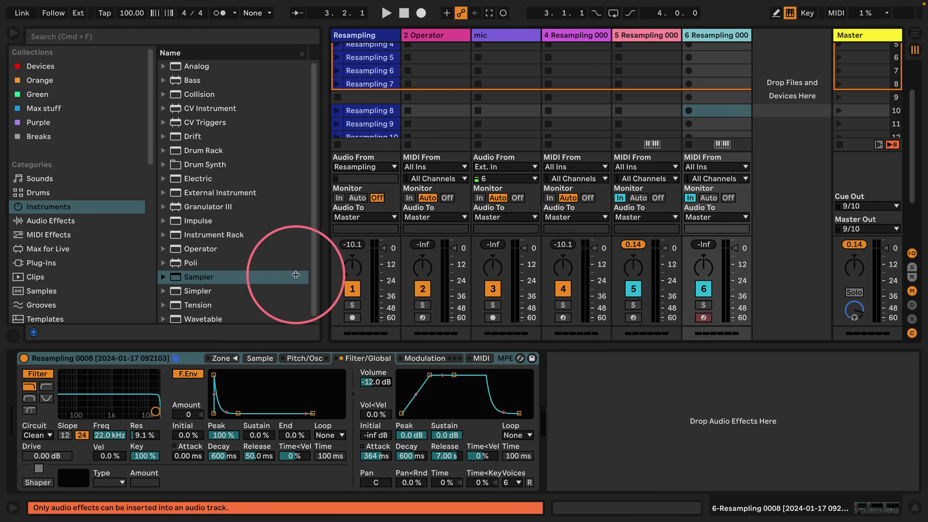
Step: Load Resampling 9 into the duplicated Sampler, then set track 5's monitoring to Auto and keep track 6 on In
click(260, 358)
drag(375, 121, 248, 403)
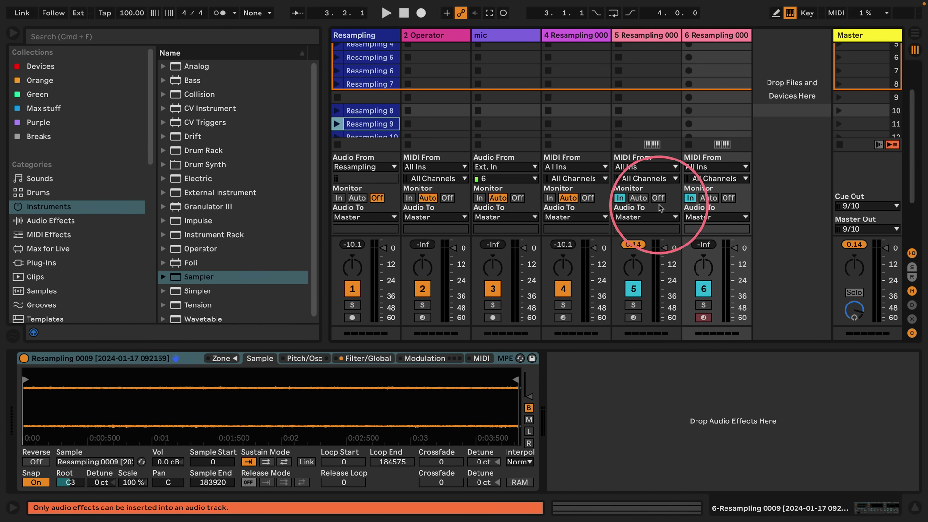
click(708, 198)
click(638, 198)
click(689, 198)
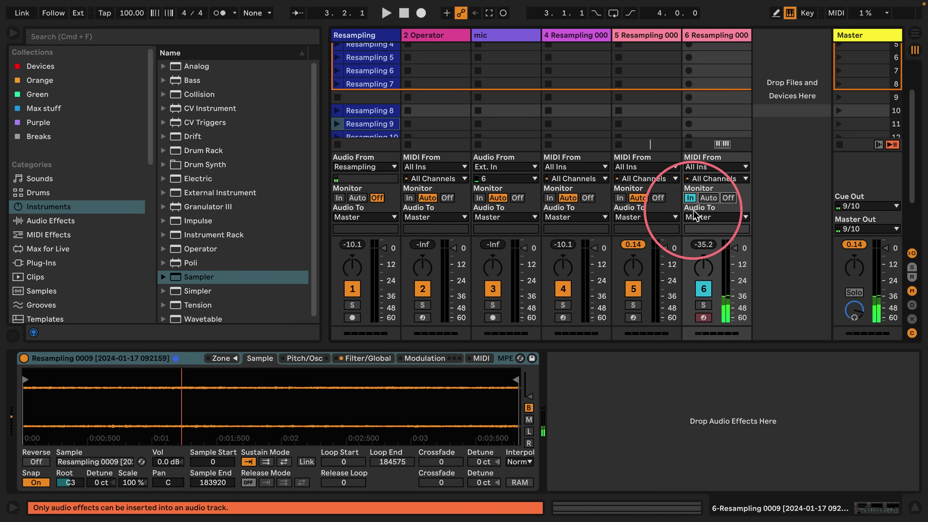
Step: Normalize Resampling 9's volume and set a back-and-forth sustain loop from 4178 to 180607 with a crossfade of 4178
right_click(244, 404)
click(286, 341)
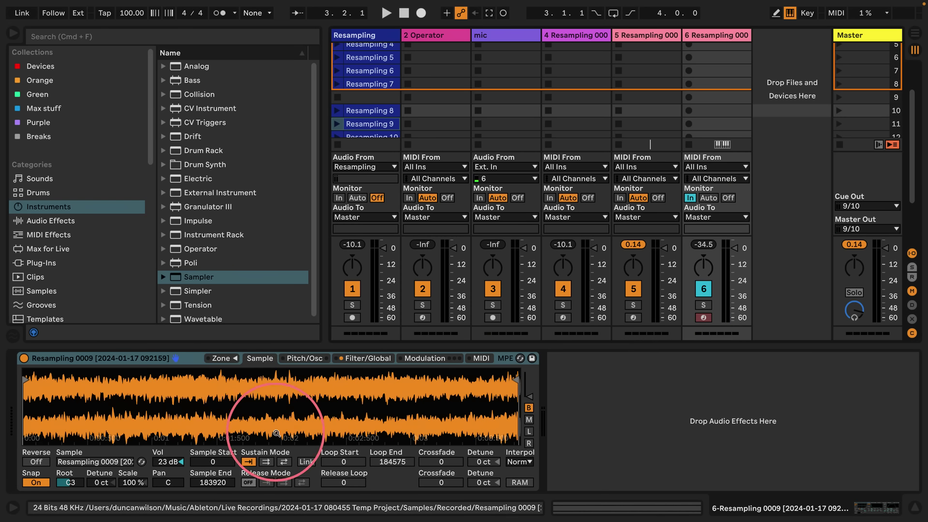
click(284, 461)
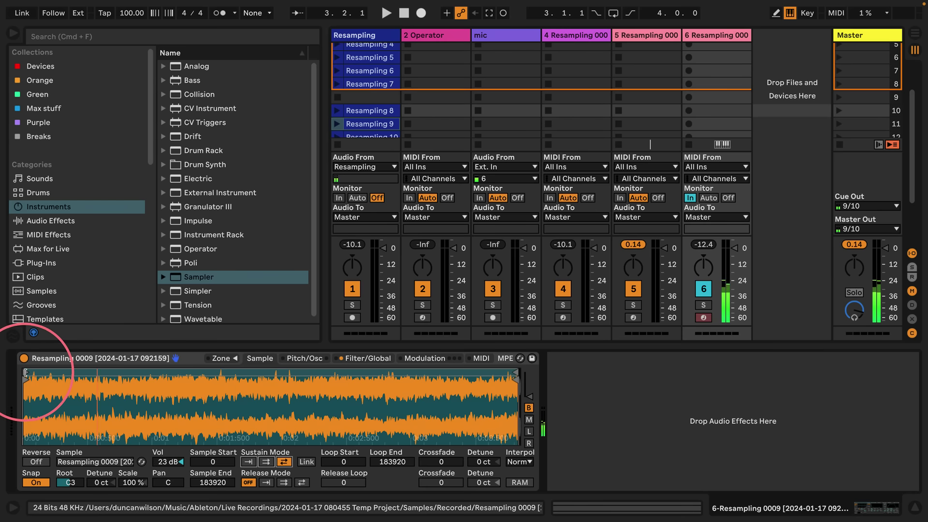
drag(25, 373, 34, 372)
drag(516, 372, 505, 373)
drag(435, 461, 435, 421)
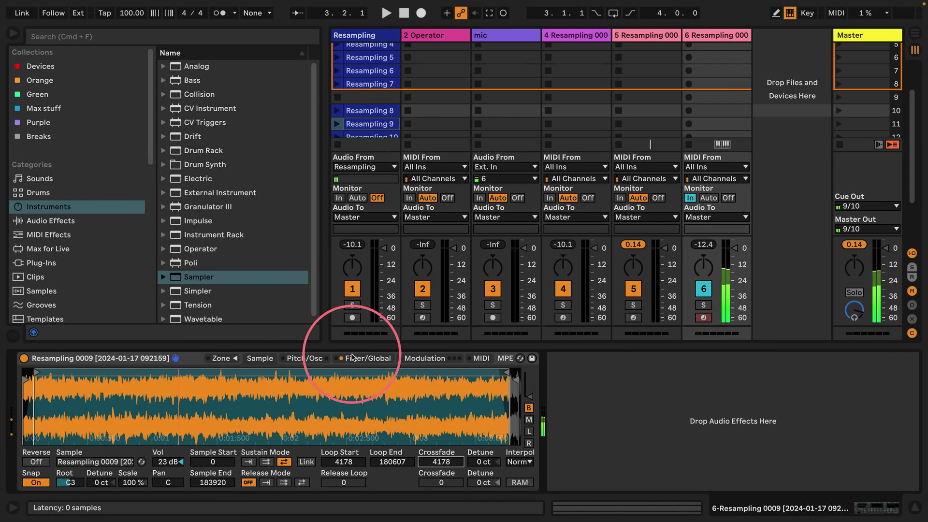
Step: Review Sampler's volume envelope, load Resampling 14 into track 6's Sampler and play it
click(354, 357)
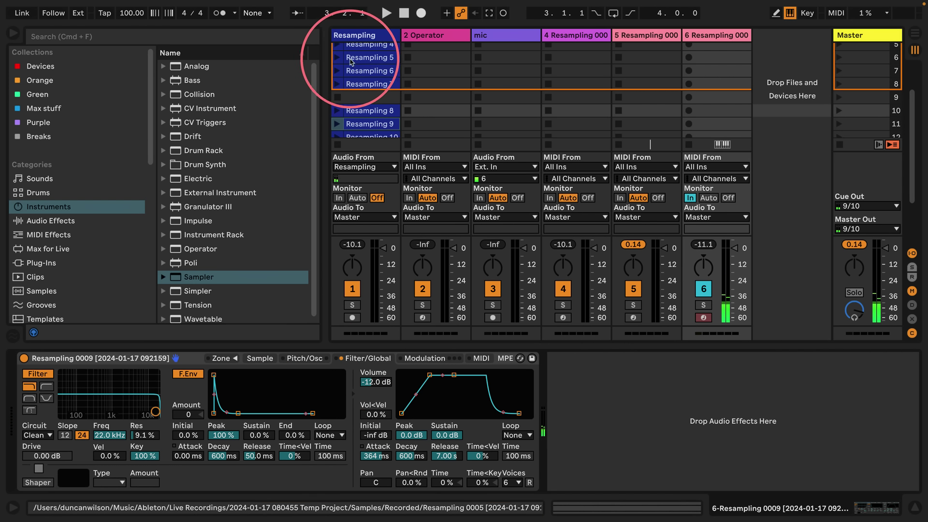
scroll(352, 62, down, 1)
click(260, 358)
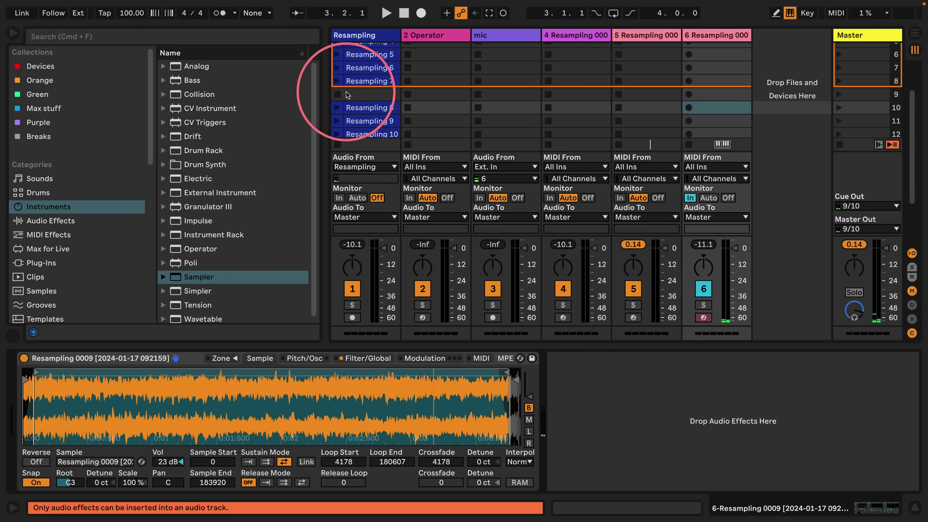
scroll(360, 96, down, 5)
double_click(364, 90)
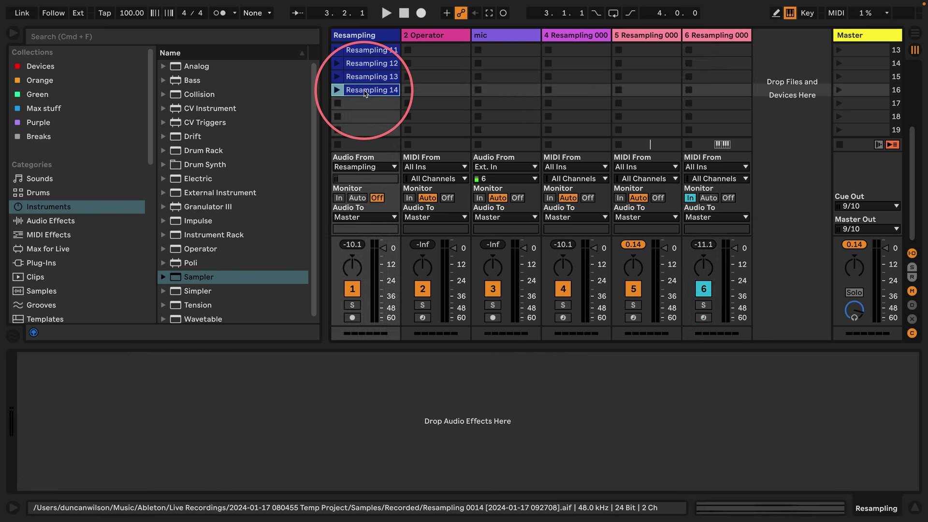
click(712, 29)
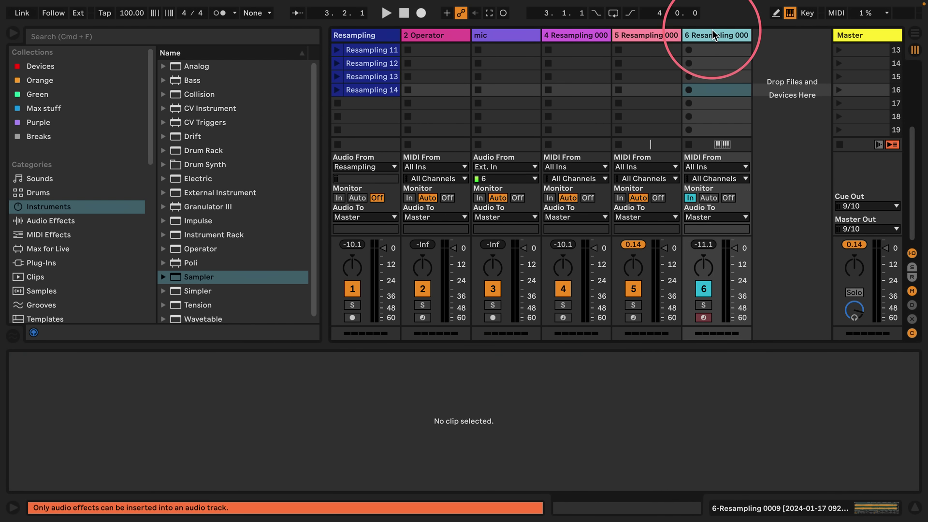
click(711, 30)
drag(358, 96, 260, 409)
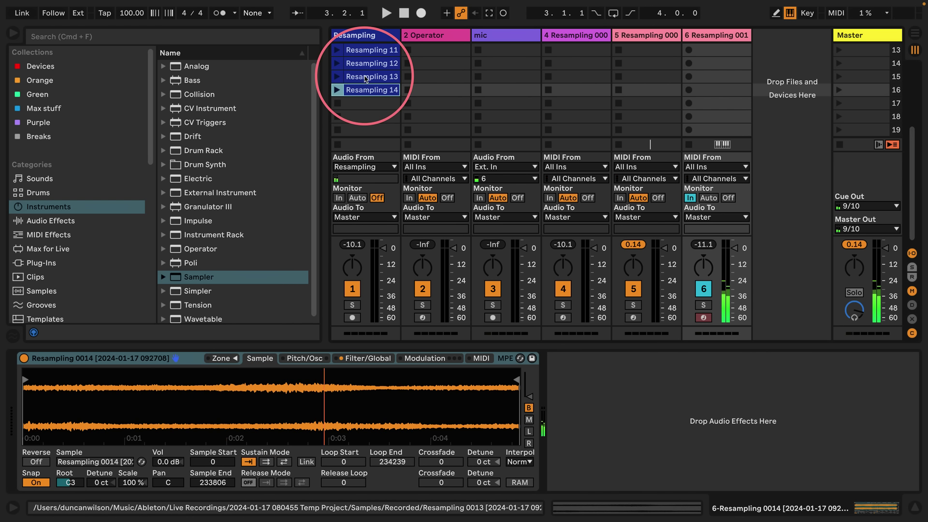
Step: Audition Resampling 13, 12 and 11 by loading each in turn into track 6's Sampler
drag(365, 78, 249, 408)
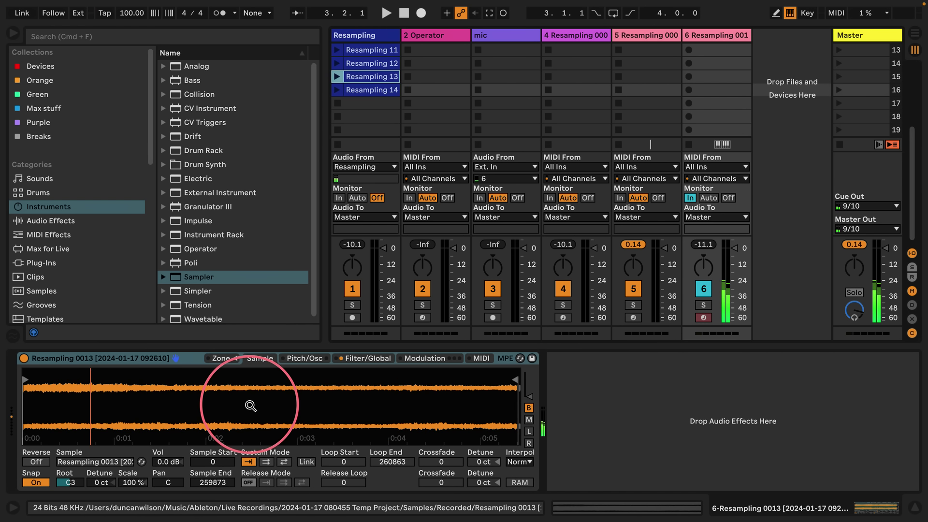
drag(367, 63, 270, 413)
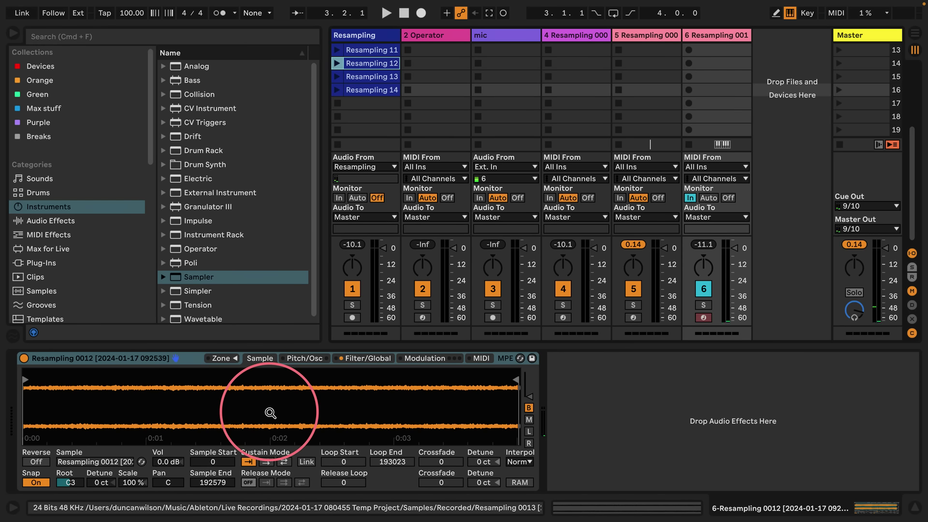
scroll(371, 99, up, 4)
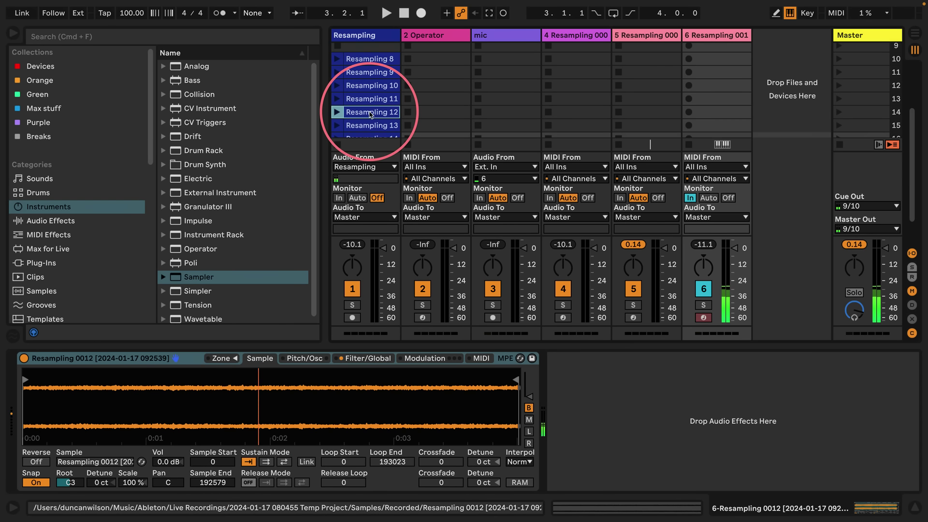
drag(372, 103, 262, 397)
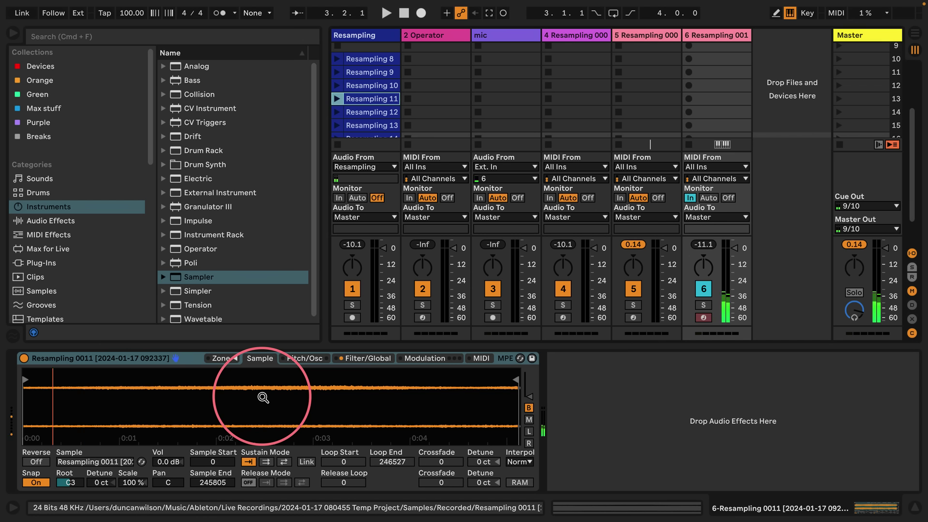
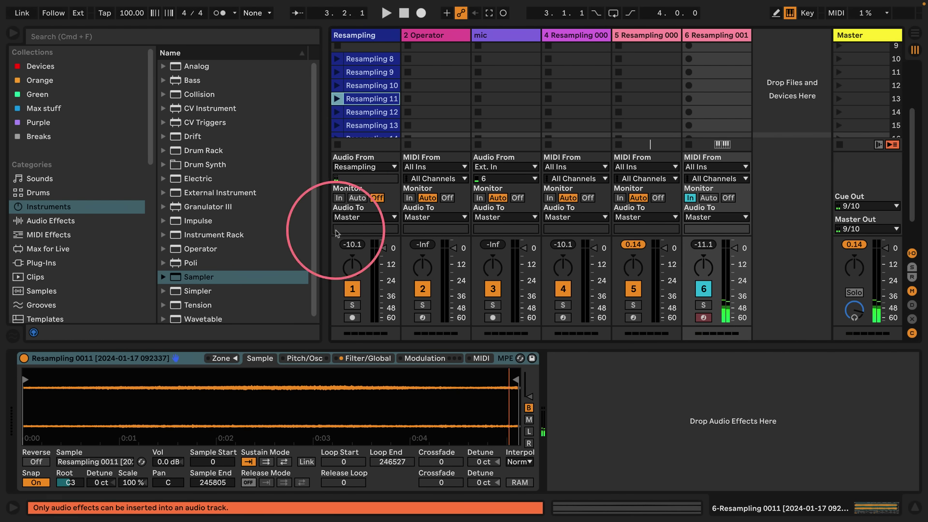
Step: Load Resampling 10 into track 6's Sampler and normalize its volume
drag(370, 85, 272, 409)
right_click(271, 409)
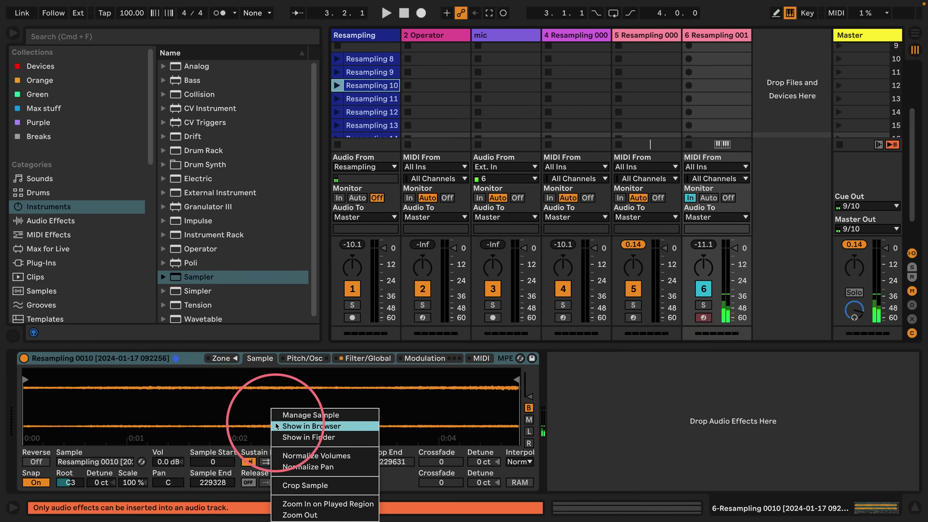
click(275, 455)
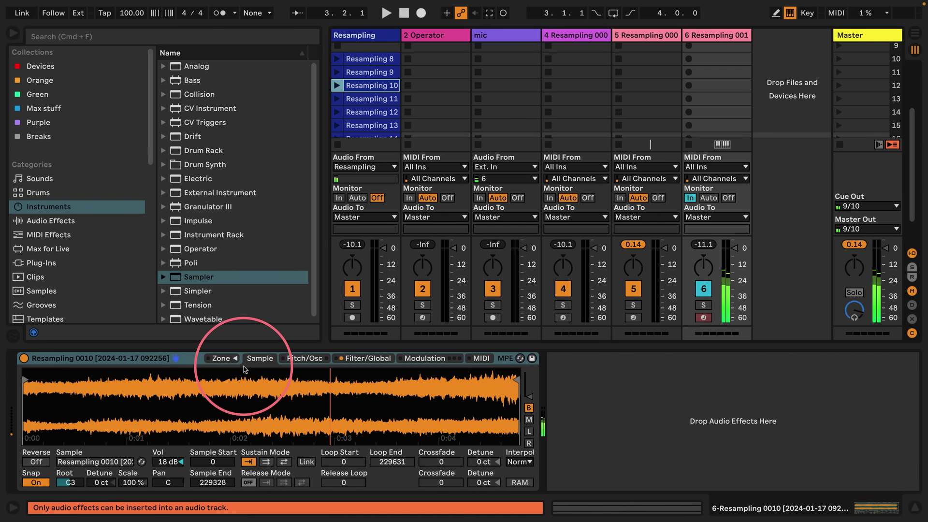
Step: Delete track 6 and set the sustain loop crossfade in track 5's Sampler to 2303
mouse_move(369, 72)
mouse_down()
mouse_move(274, 419)
mouse_move(276, 405)
mouse_move(499, 290)
mouse_move(766, 25)
mouse_move(638, 46)
mouse_up()
key(Delete)
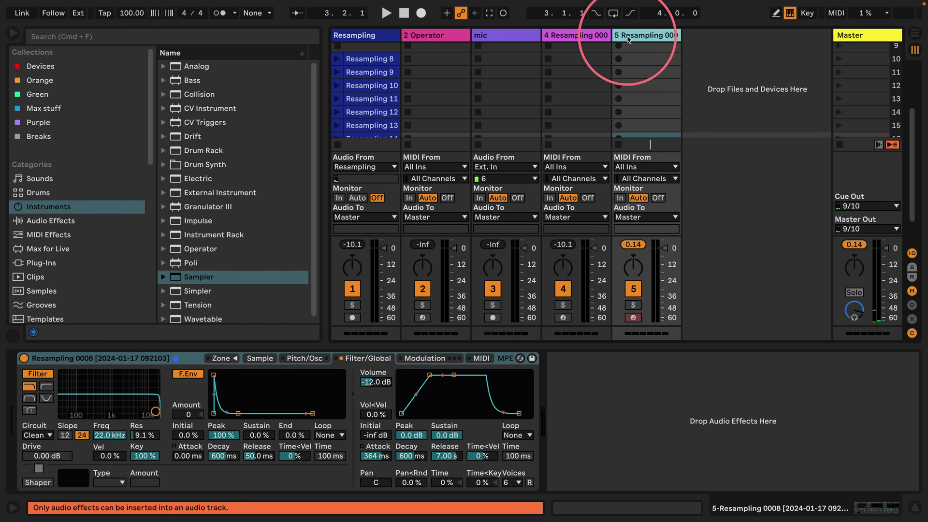
click(257, 358)
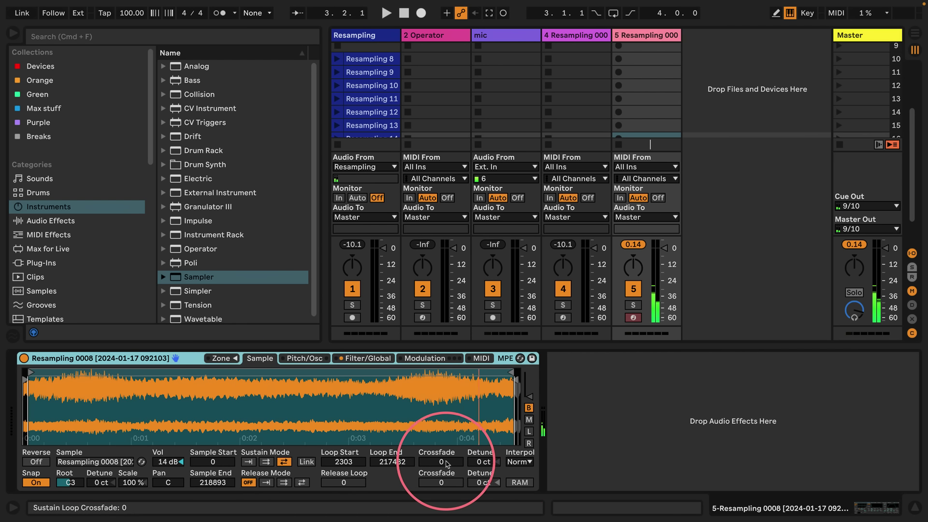
drag(446, 463, 446, 434)
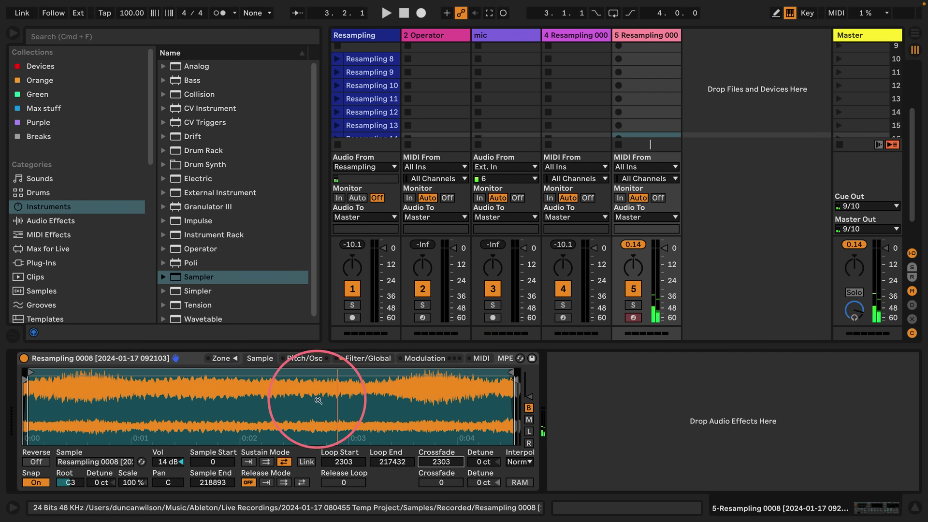
click(303, 410)
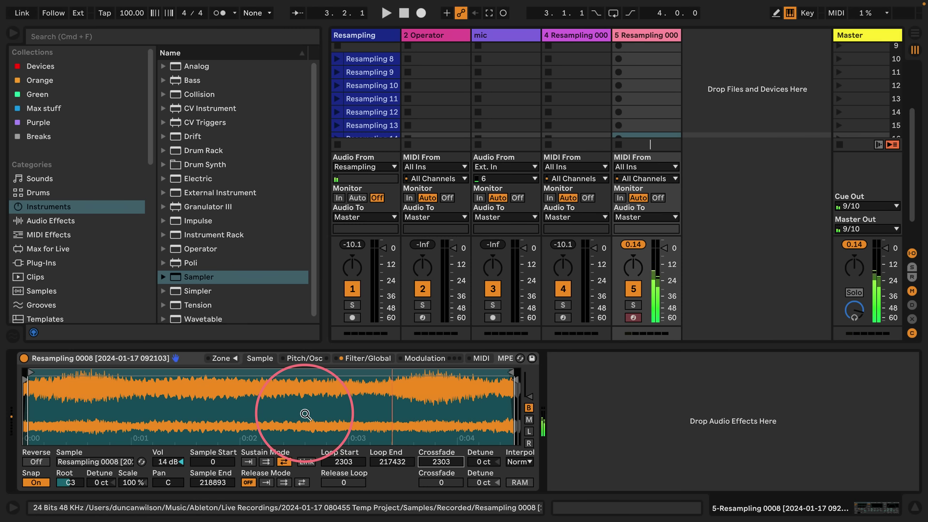
Step: Select track 5's first clip slot, then enable the metronome with a tempo of 160 and global quantization of 1 Bar
drag(306, 414, 644, 50)
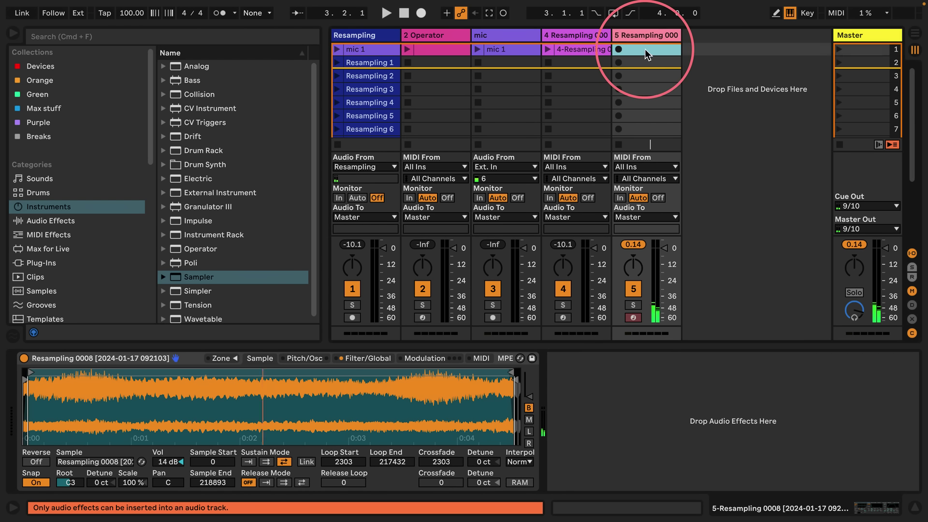
click(220, 13)
click(124, 17)
text(160)
key(Return)
click(258, 15)
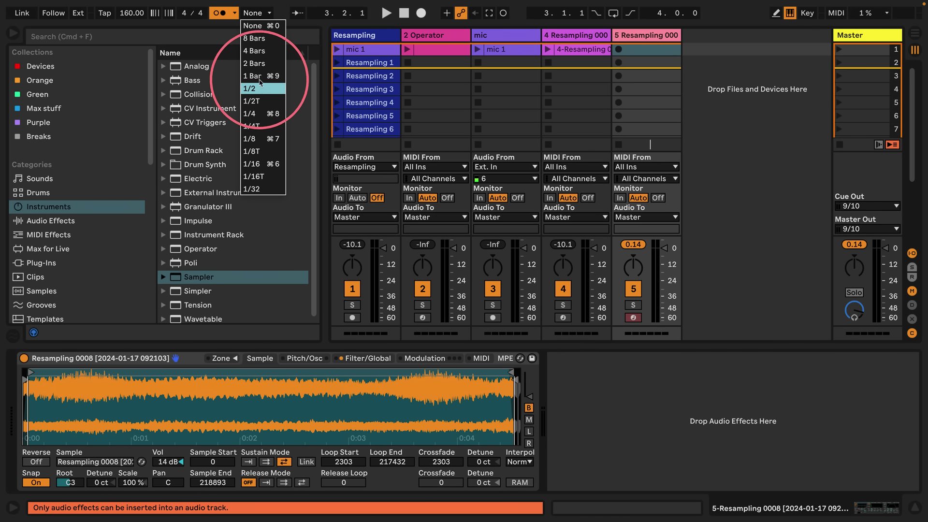
click(259, 77)
Step: Record an eight-bar MIDI clip in track 5's first slot, let it loop, and turn the metronome off
click(386, 13)
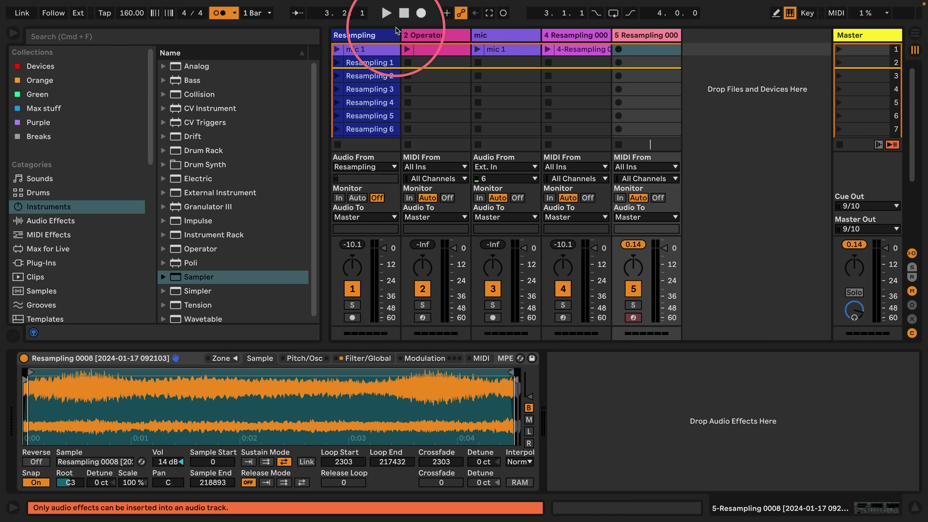
click(645, 51)
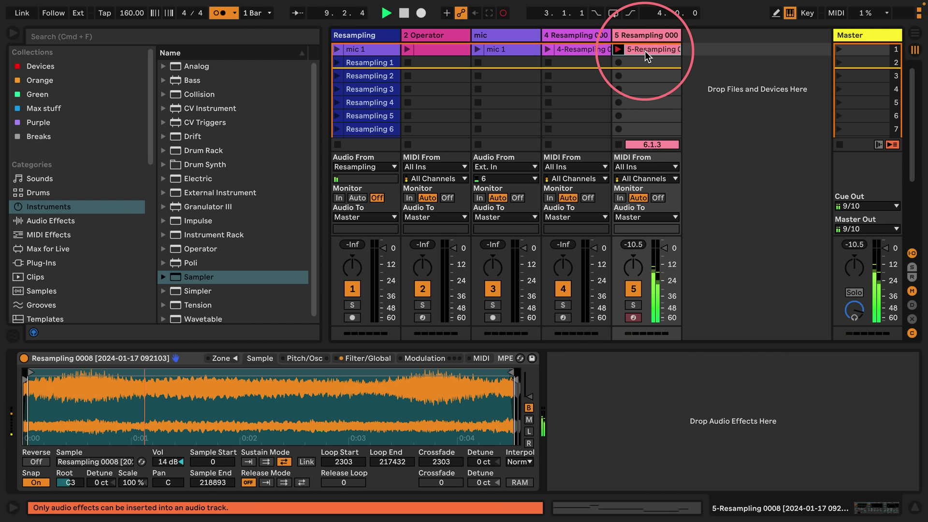
key(Return)
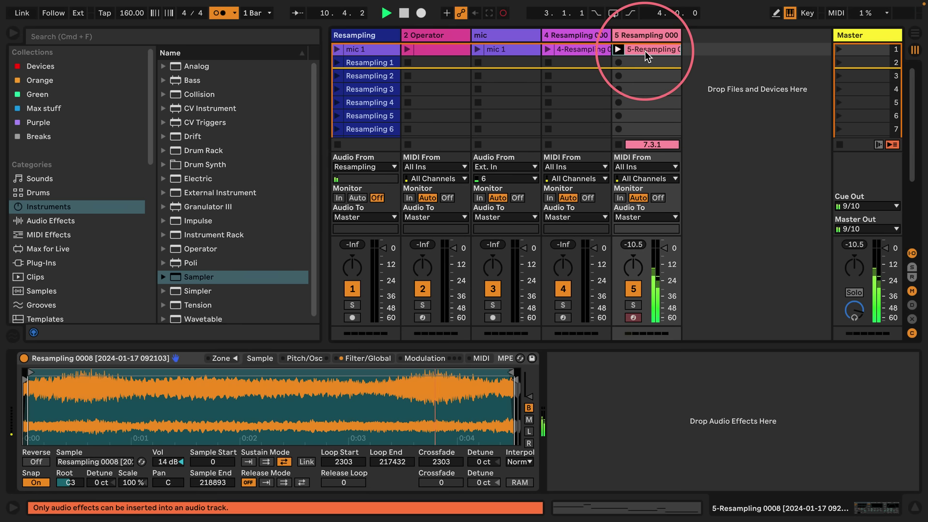
click(220, 13)
click(643, 49)
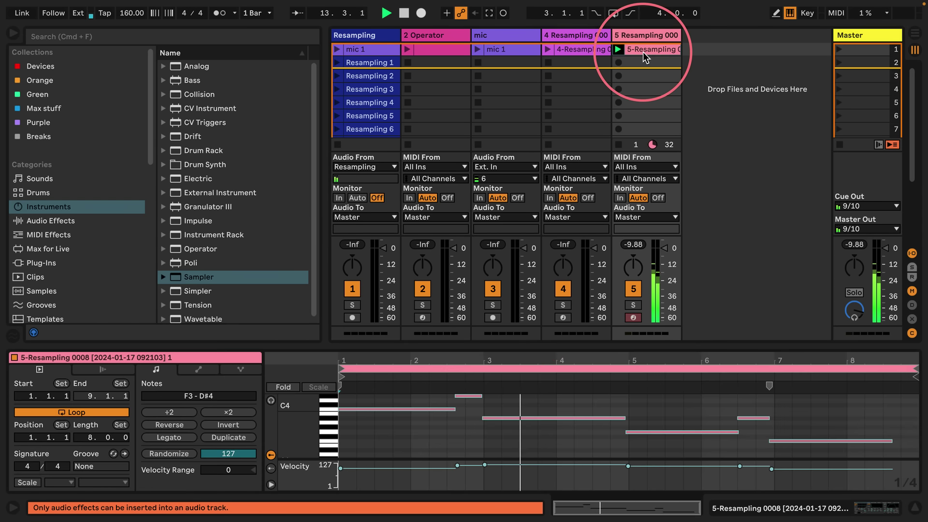
Step: Enlarge the note editor and align the starts and ends of the recorded notes with the 1/4 grid
drag(524, 344, 510, 108)
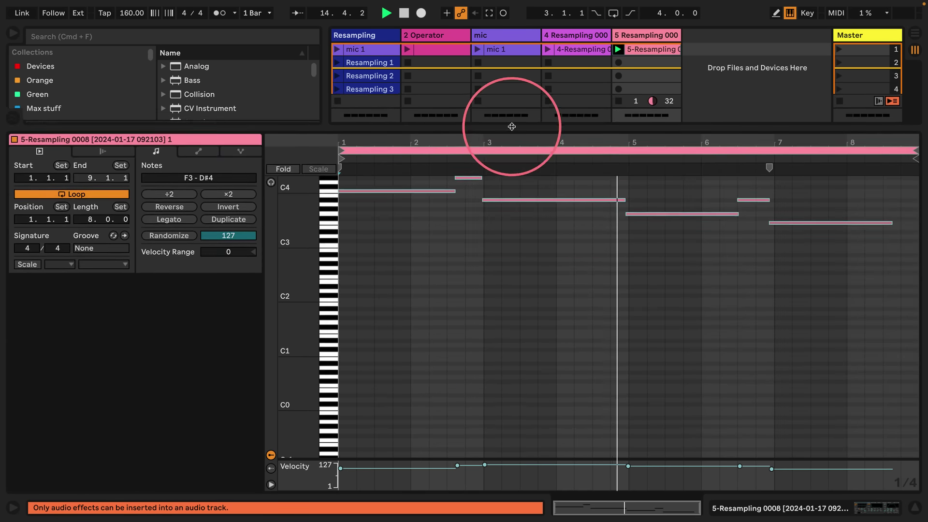
click(637, 254)
click(649, 213)
drag(826, 314, 820, 160)
key(Right)
drag(509, 302, 500, 165)
key(Right)
drag(473, 204, 460, 161)
key(Left)
click(447, 221)
key(super+a)
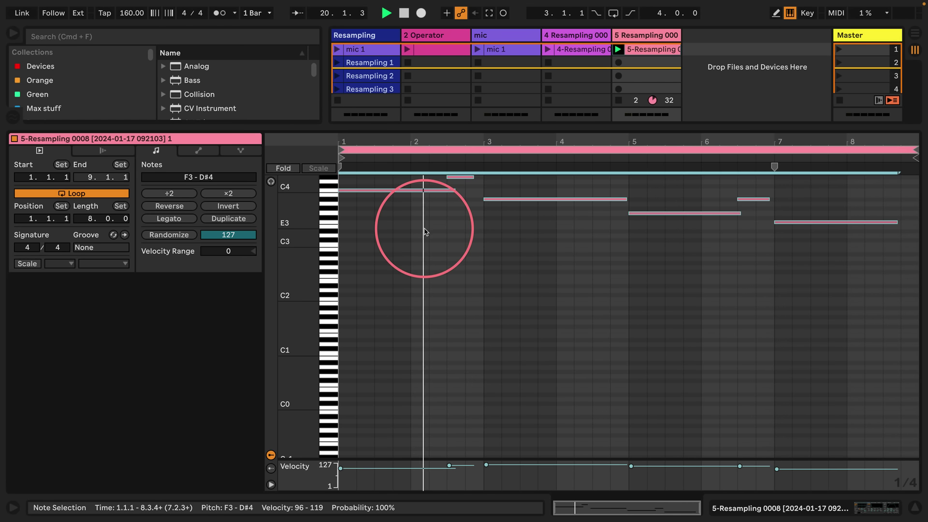
Step: Place the Think Resample break from the Breaks - Chopped to Grid folder in scene 3 of a new audio track
click(731, 509)
click(97, 206)
scroll(115, 184, down, 5)
scroll(104, 174, up, 5)
click(38, 136)
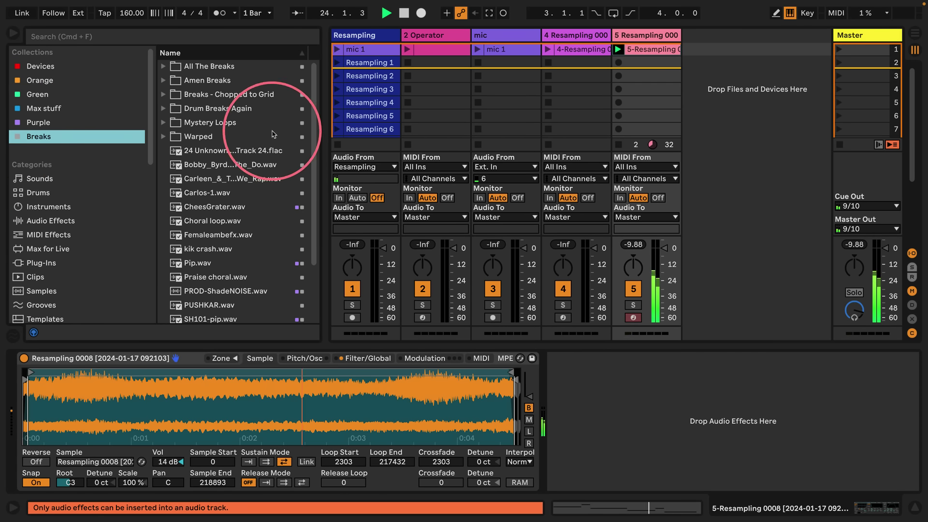
click(163, 95)
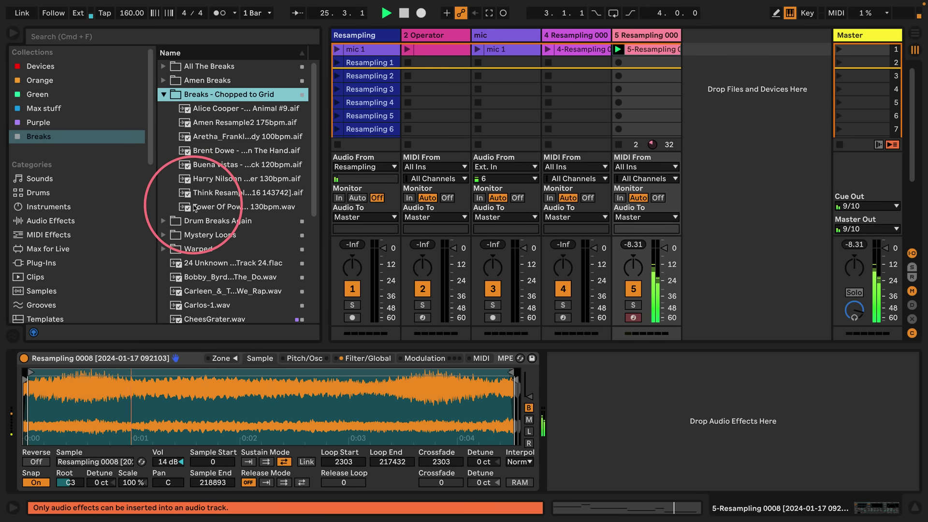
drag(189, 193, 704, 72)
drag(241, 186, 242, 193)
drag(235, 129, 231, 355)
scroll(740, 62, up, 2)
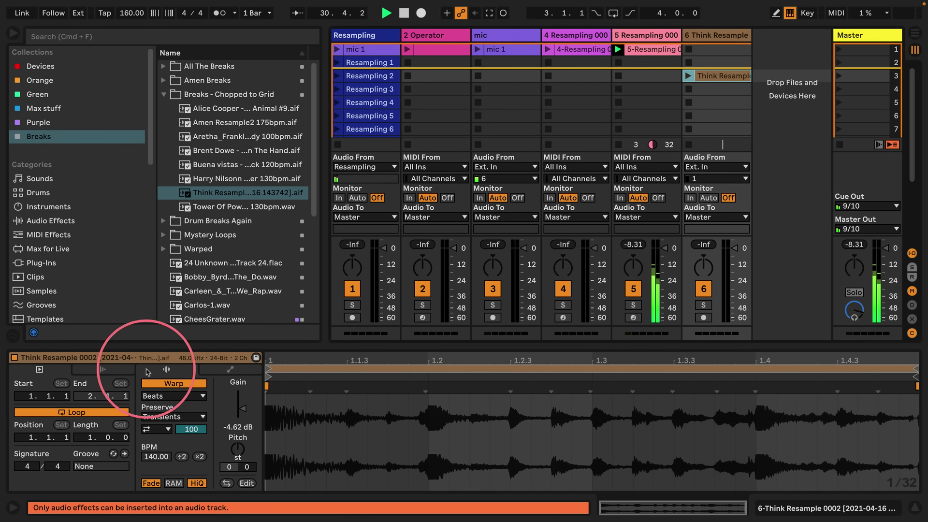
Step: Enable Follow Action on the Think Resample clip with Play Again as the action
click(93, 368)
click(41, 396)
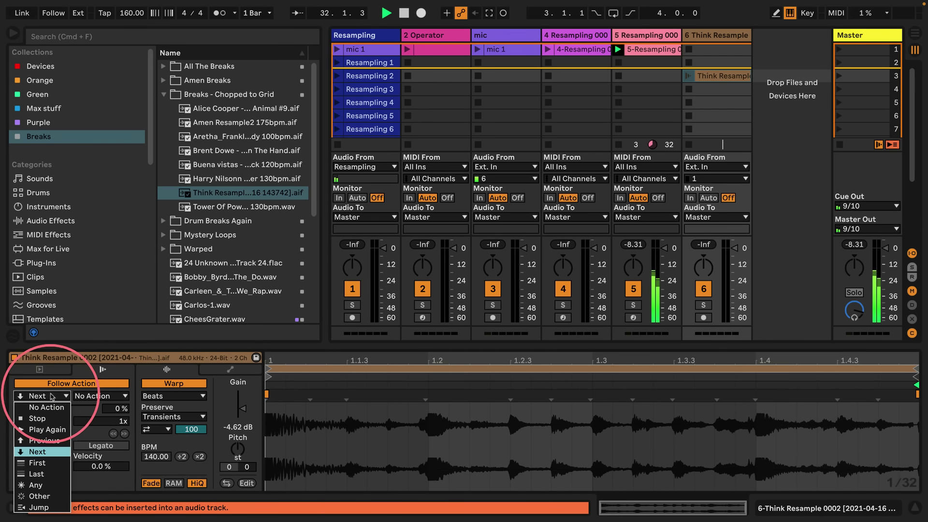
click(47, 429)
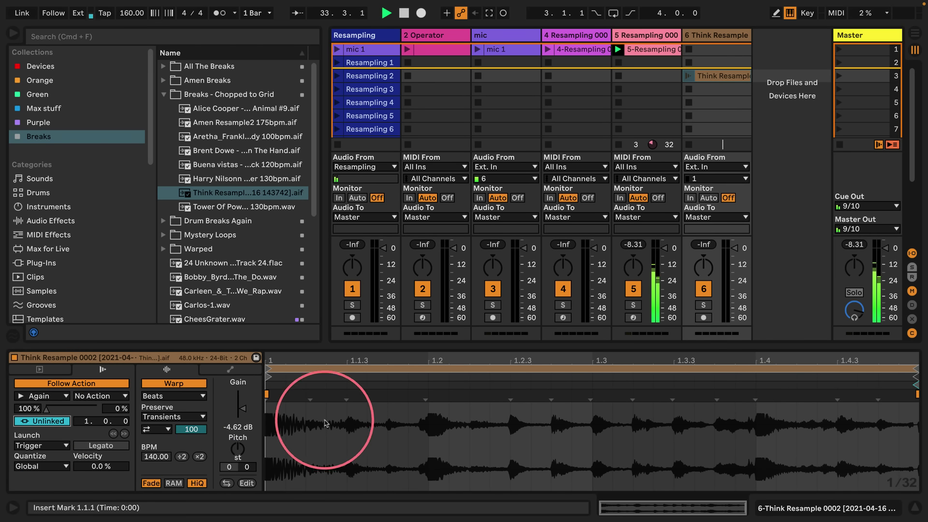
Step: Loop the Think Resample clip from 1.1.1 to 1.2.3
drag(509, 414, 233, 425)
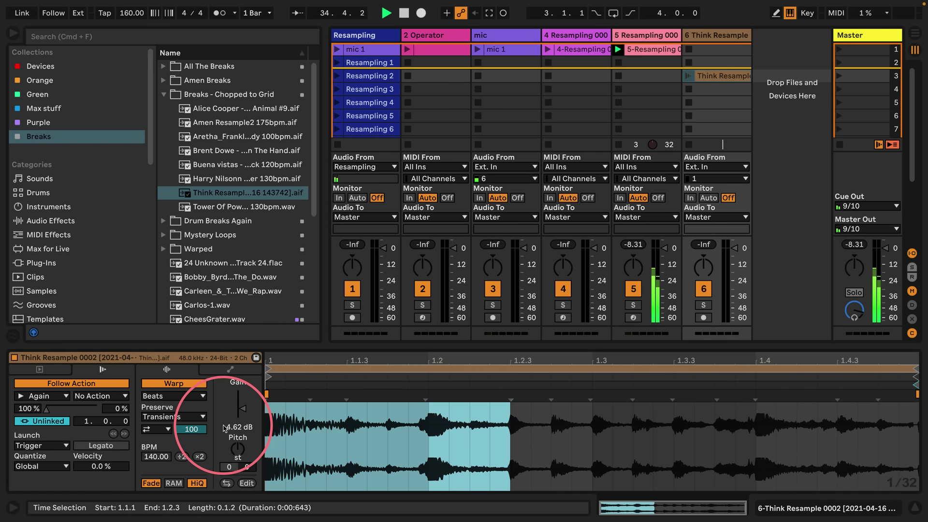
key(super+l)
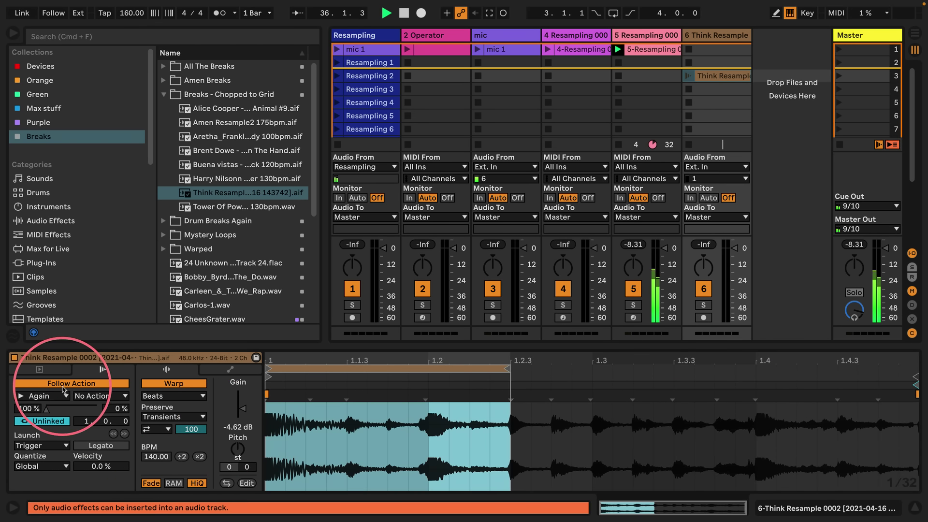
mouse_move(915, 384)
mouse_down()
mouse_move(583, 396)
mouse_move(915, 384)
mouse_up()
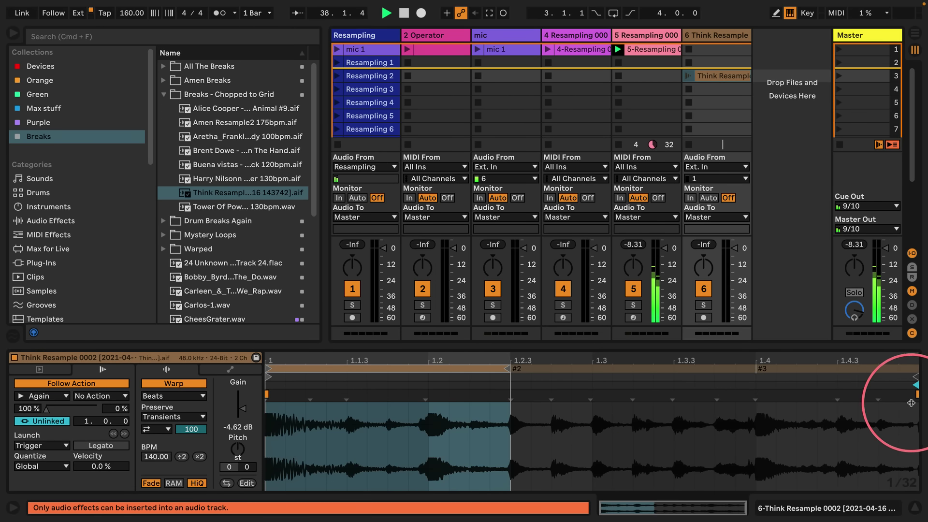
Step: Play the Think Resample clip alongside the pad, lower track 6's volume to -12.0 dB, and stop playback
click(689, 76)
drag(733, 248, 734, 253)
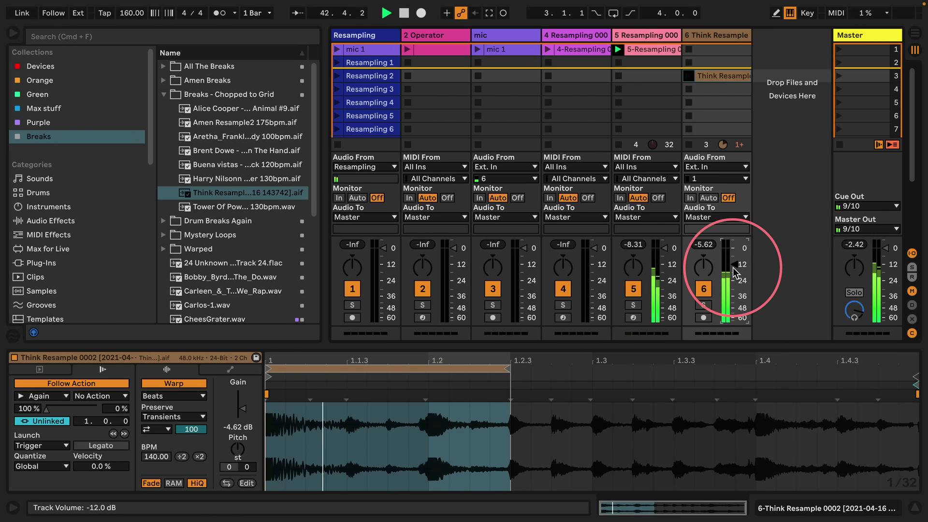
key(Return)
key(space)
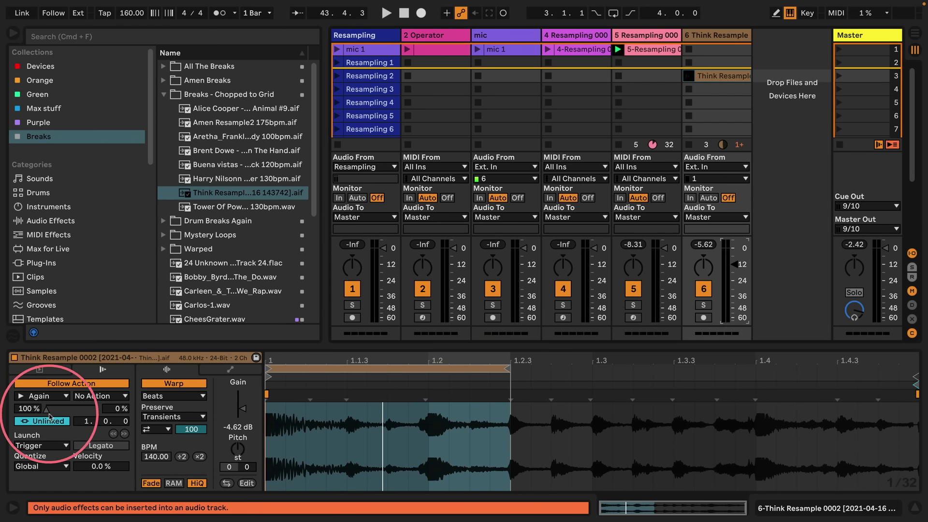
Step: Move the break's loop to 1.2.1–1.3.3 with the clip start at 1.1.1, and set the follow action time to 2.0.0
drag(335, 368, 476, 370)
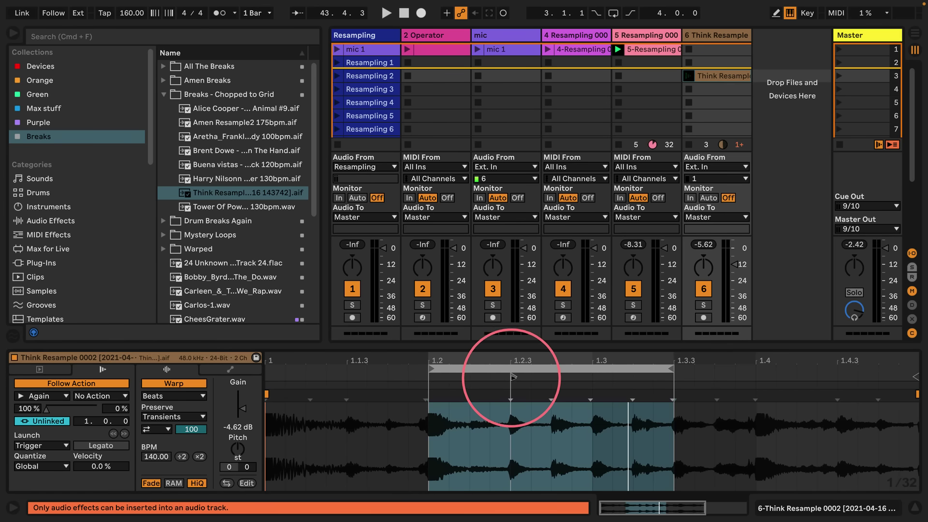
drag(513, 376, 266, 392)
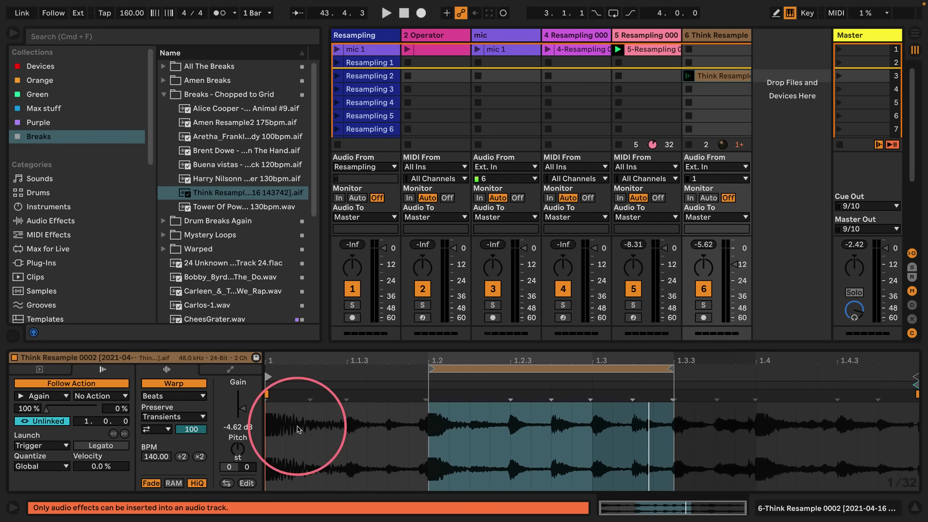
click(449, 424)
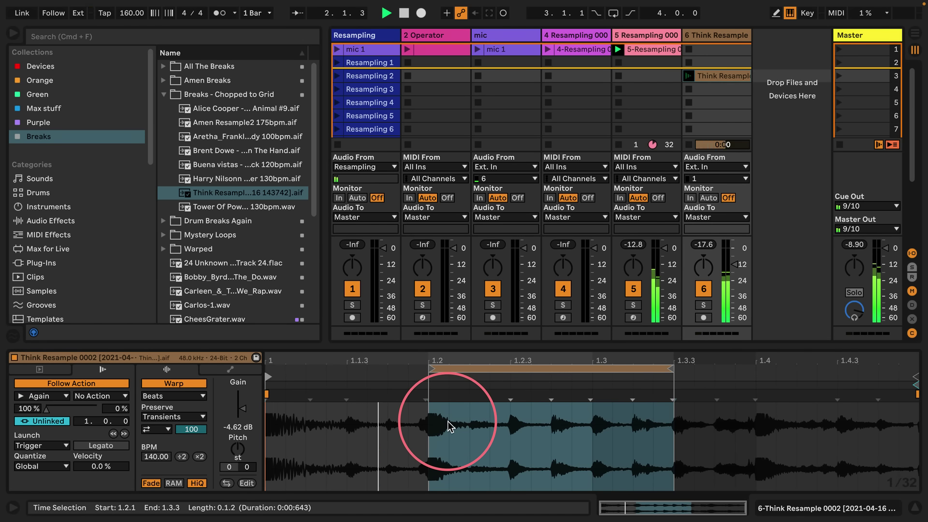
drag(81, 425, 77, 412)
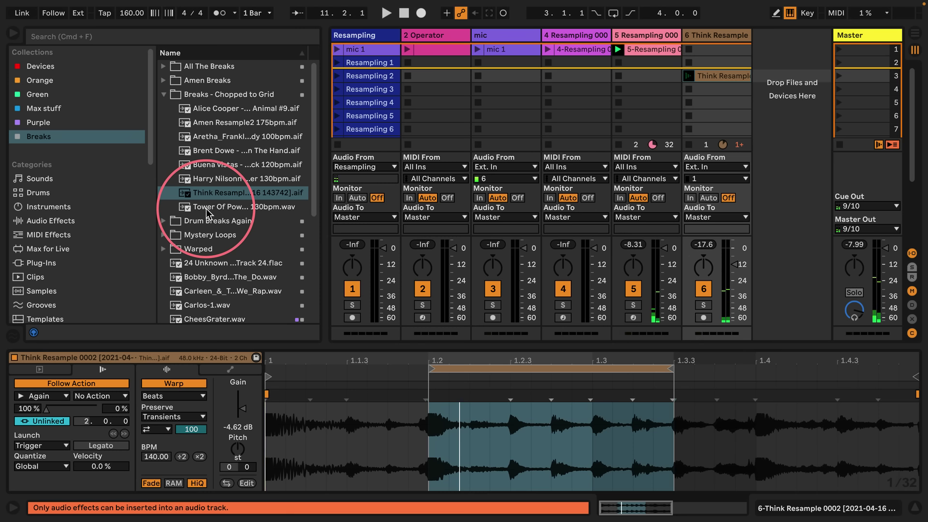
key(space)
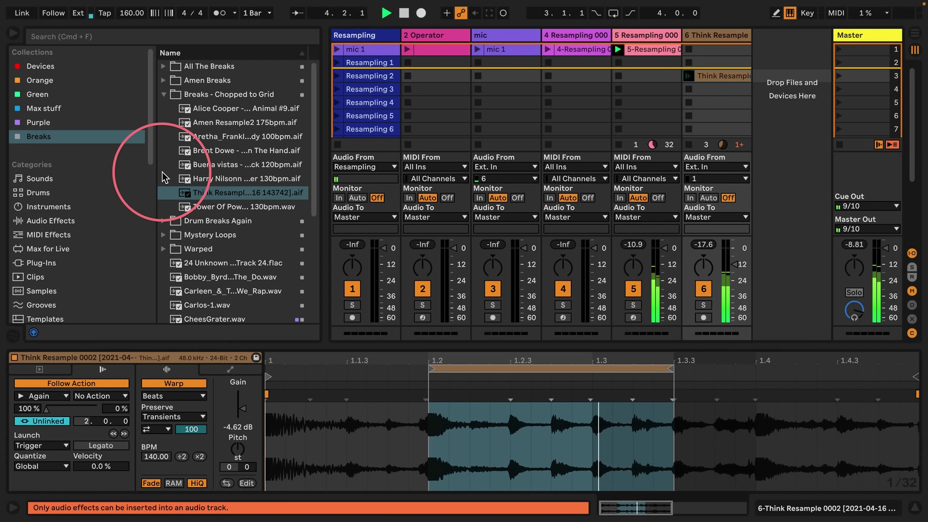
Step: Search the SAMPLES and AUDIO folder for 808 and preview 808 bassdrum long.wav in Zero-G's Urban Shakedown WAV folder
scroll(67, 271, down, 6)
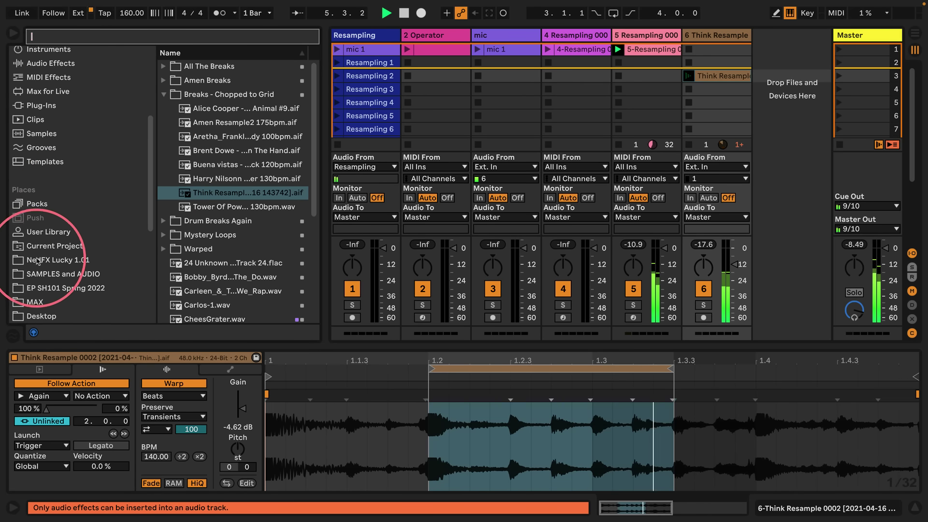
click(56, 259)
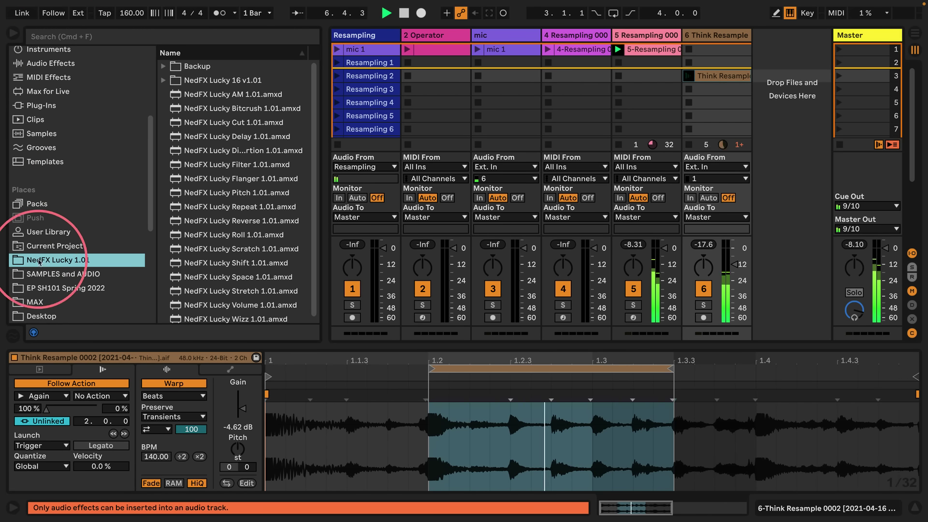
click(43, 274)
click(68, 37)
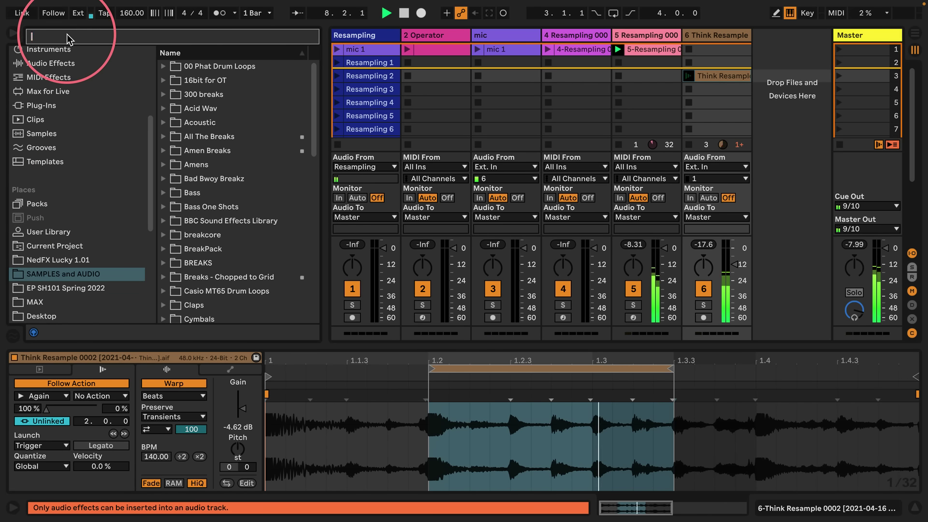
text(808)
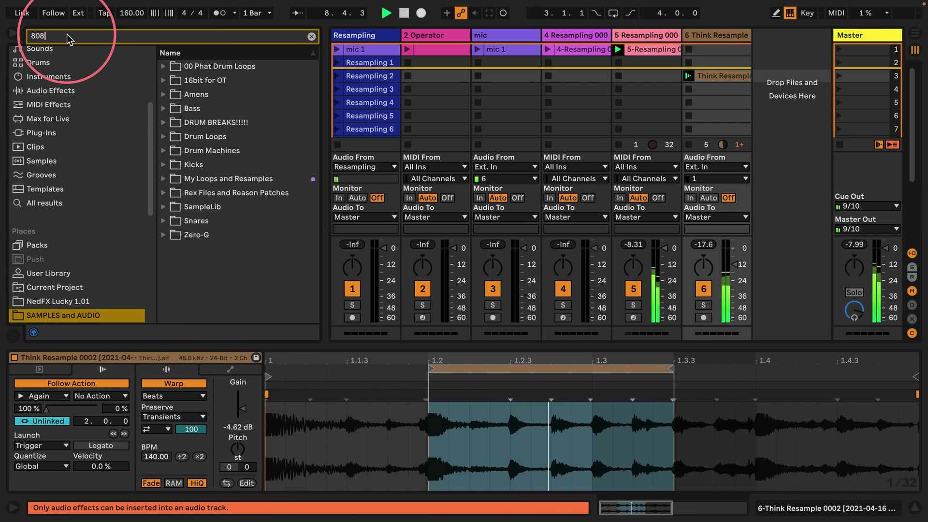
click(163, 235)
click(172, 249)
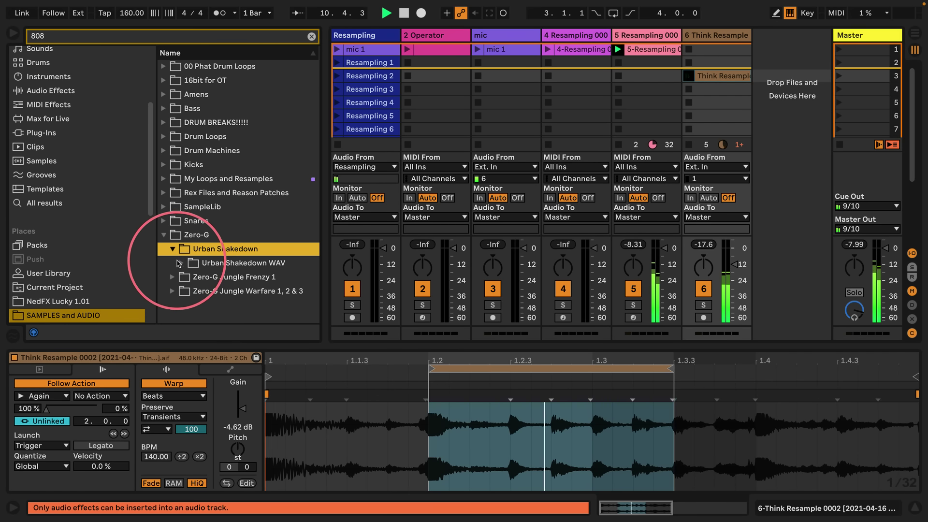
click(181, 262)
click(207, 259)
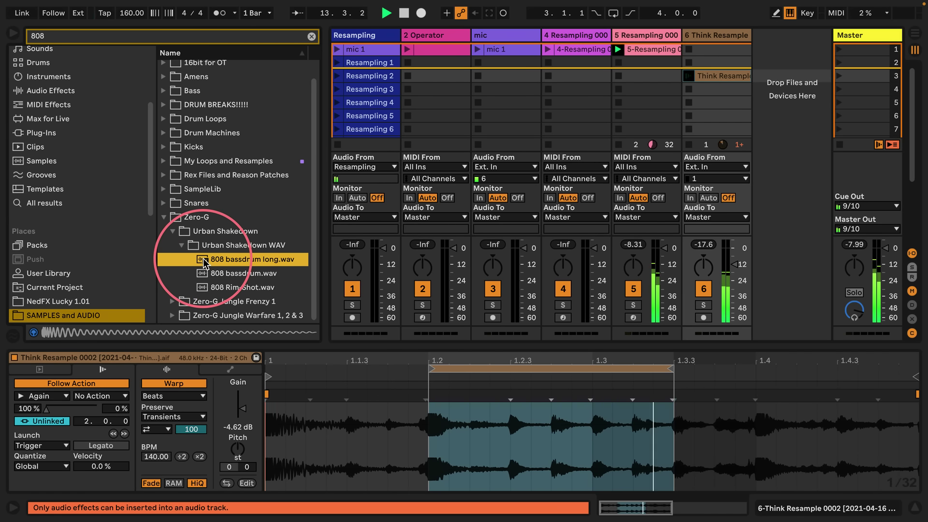
Step: Add 808 bassdrum long.wav on a new audio track, load it into Simpler on a new MIDI track, and set that track's monitoring to In
drag(203, 258, 793, 119)
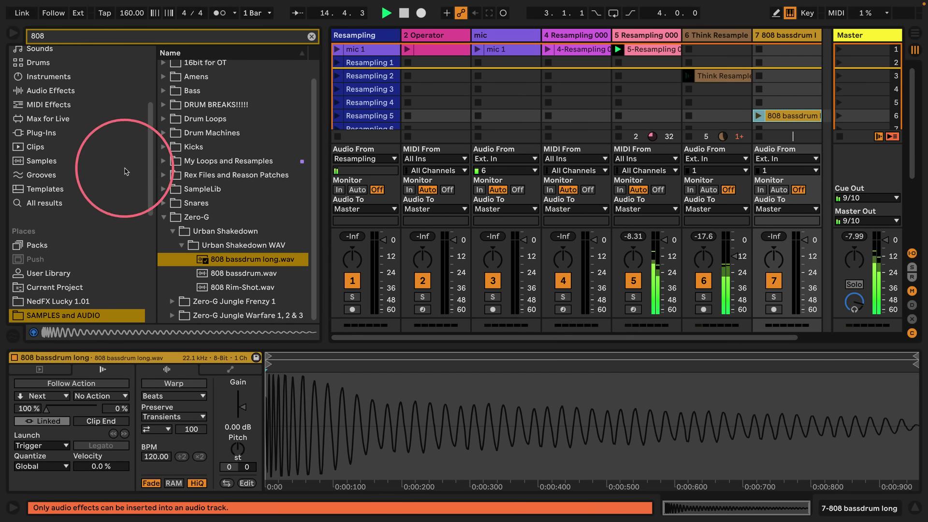
click(46, 77)
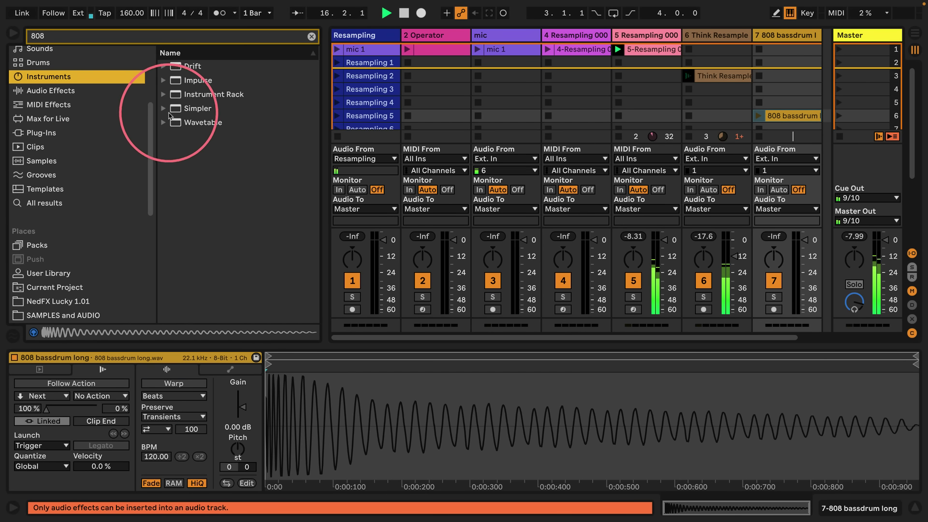
drag(194, 108, 795, 99)
drag(421, 379, 419, 381)
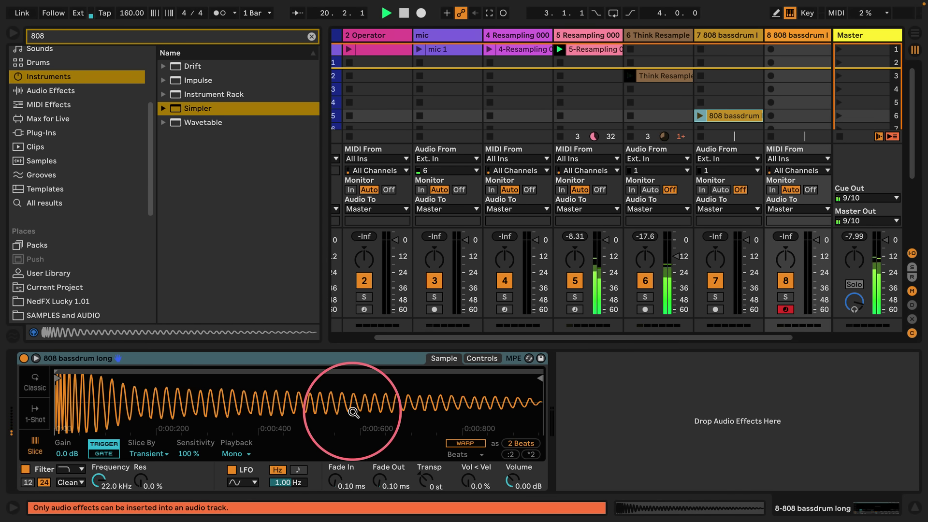
click(771, 190)
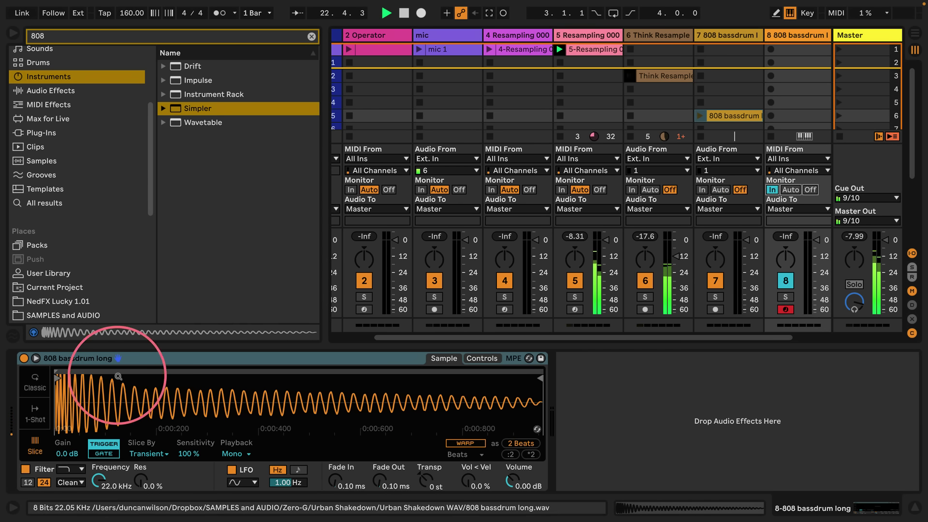
Step: Switch Simpler to Classic mode, play test notes on the 808 over the running loop, and stop playback
click(34, 382)
key(a)
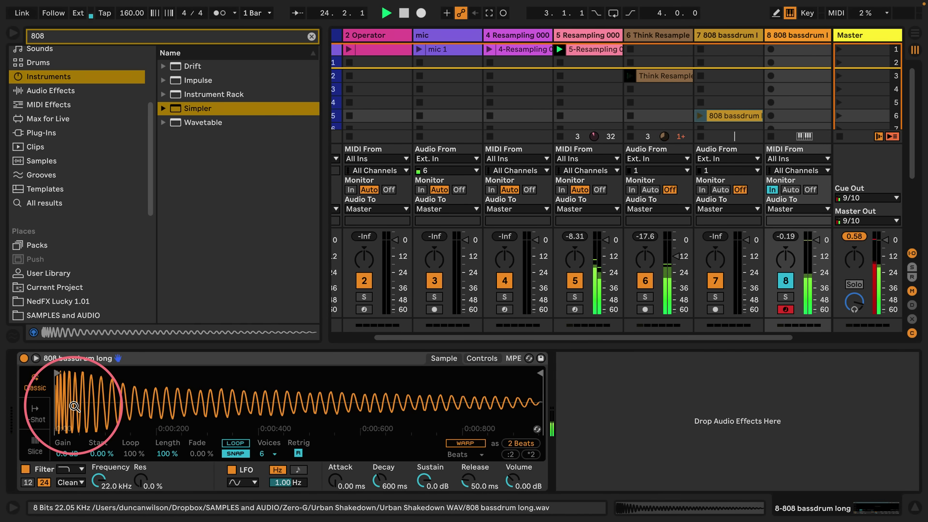
key(a)
key(a)
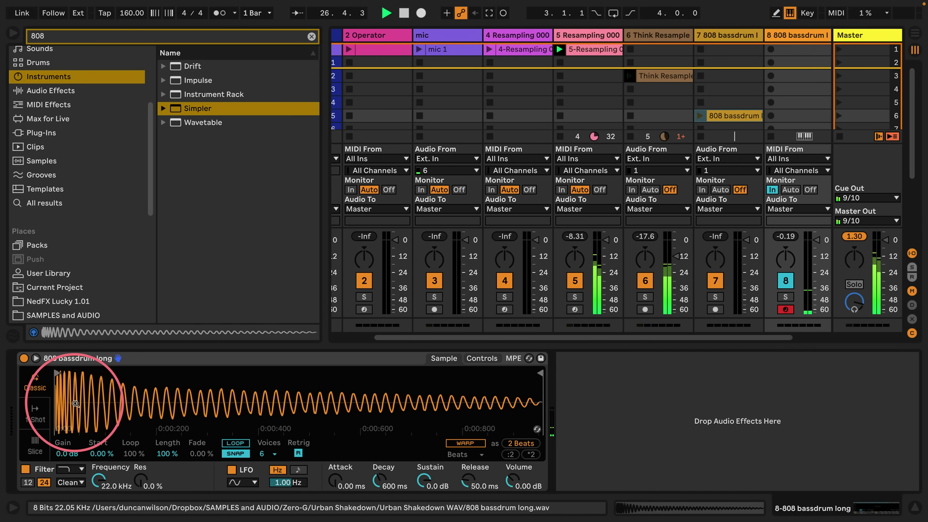
key(a)
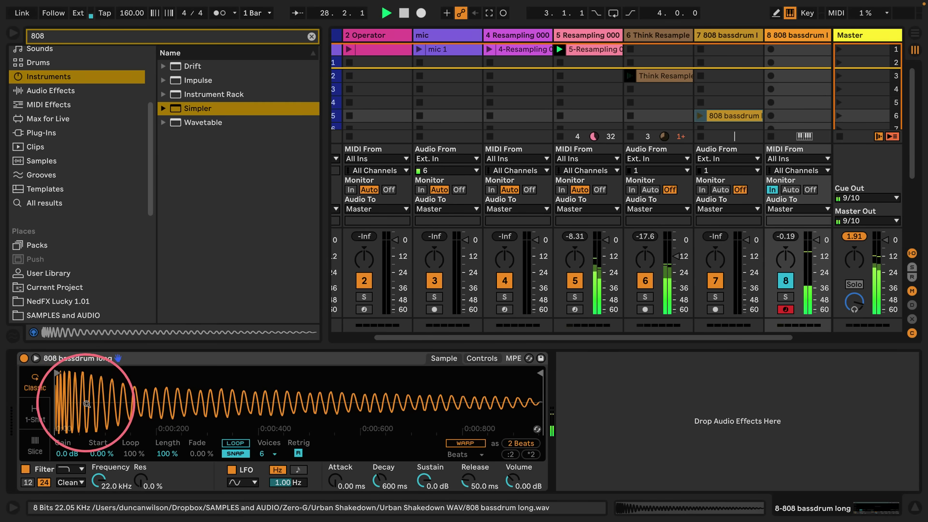
key(space)
Step: Replace Simpler's sample with Big 808.wav from the SAMPLES and AUDIO folder's Zero-G Jungle Warfare VOL 1 Basses
drag(217, 58, 230, 276)
click(229, 273)
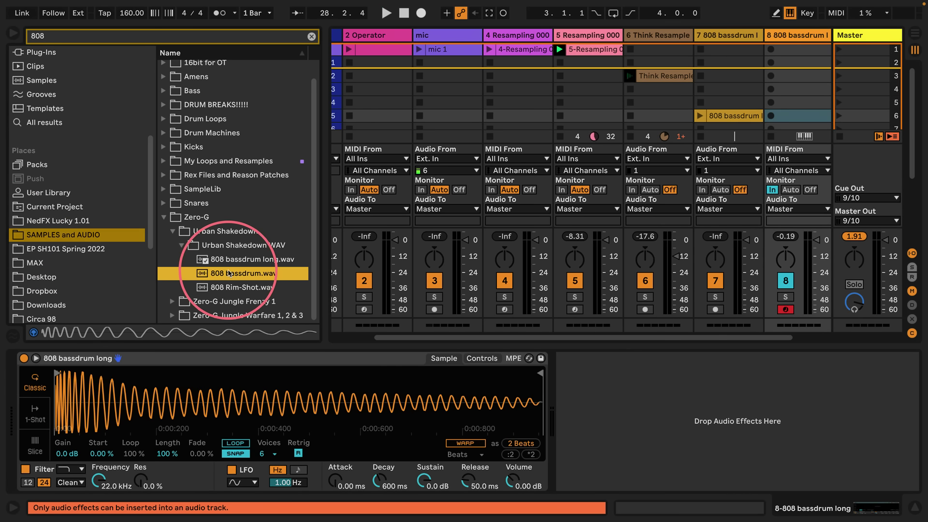
click(214, 284)
drag(170, 307, 205, 399)
click(216, 276)
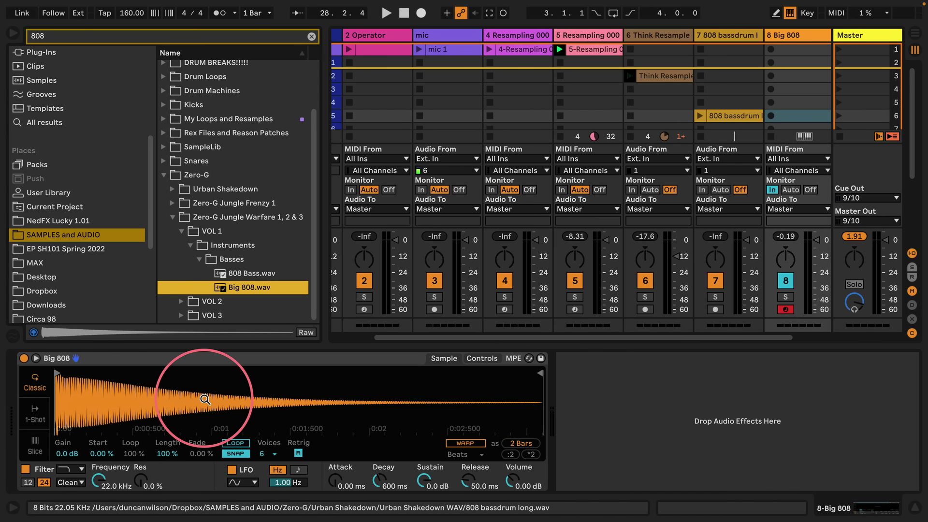
Step: Audition the Big 808 with repeated notes, first alone and then over the playing pad and break
key(a)
key(a)
key(space)
key(a)
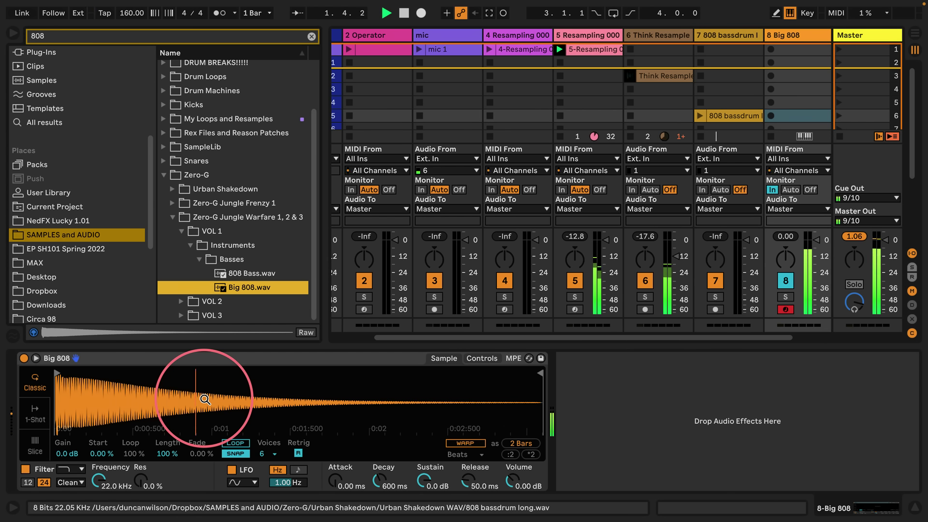
key(a)
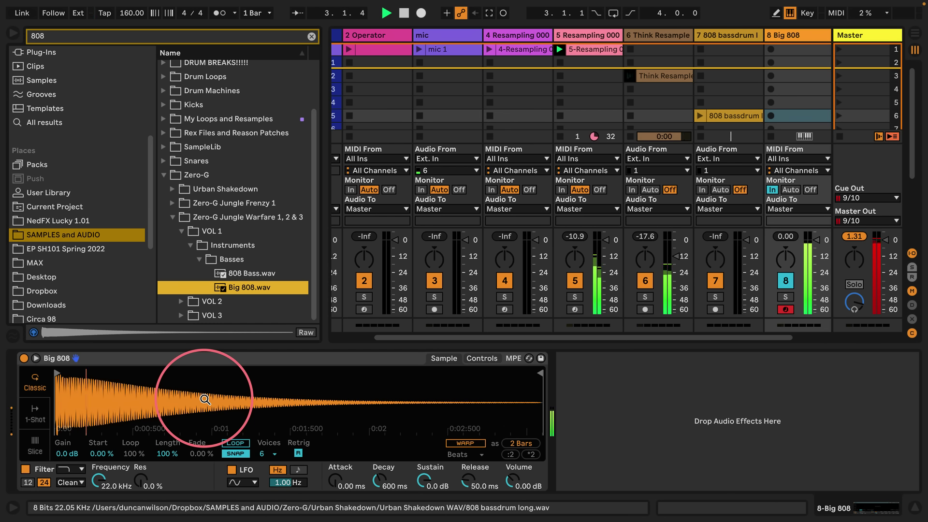
key(a)
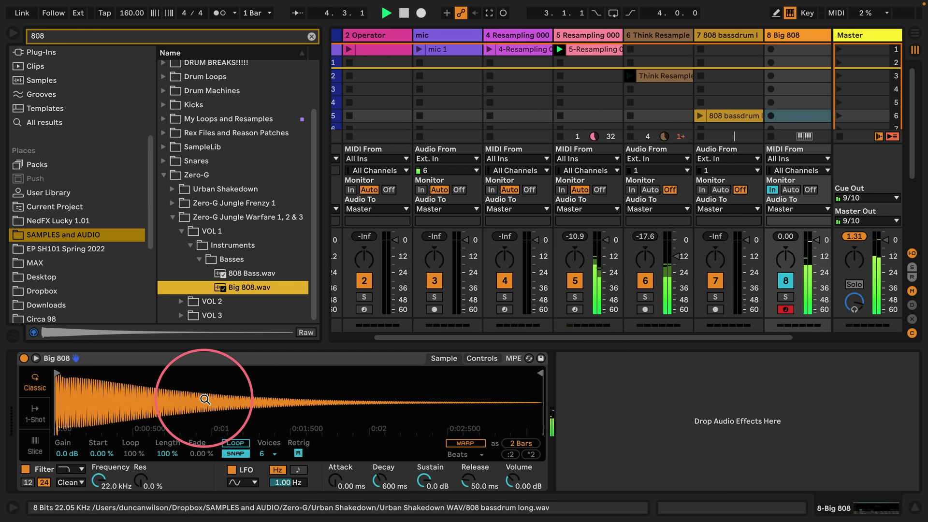
key(a)
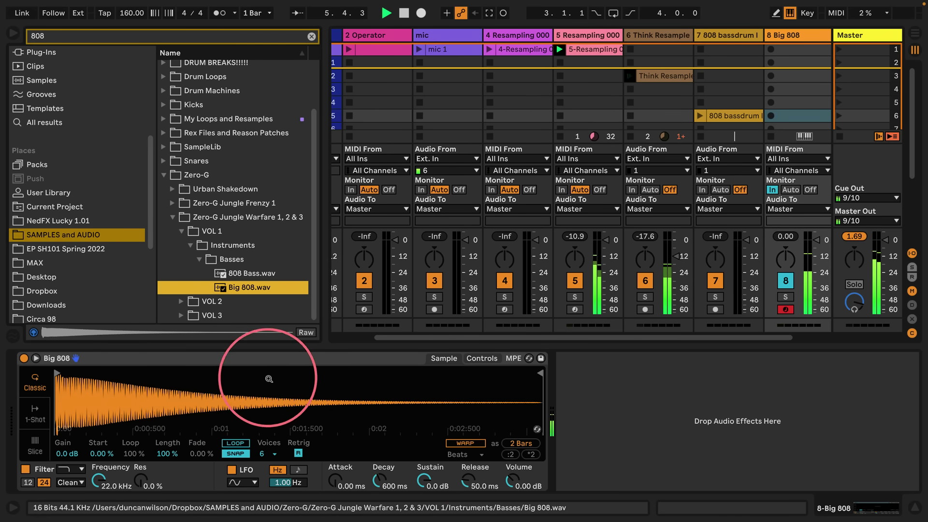
Step: Record a four-bar clip on the Big 808 track in scene 6, set the track's monitoring to Auto, and restart playback
drag(819, 142, 806, 115)
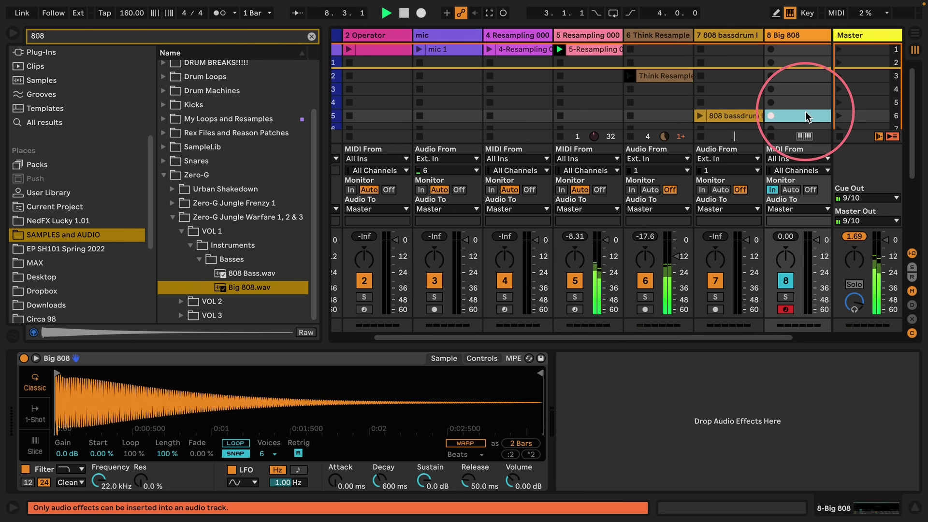
drag(806, 115, 805, 115)
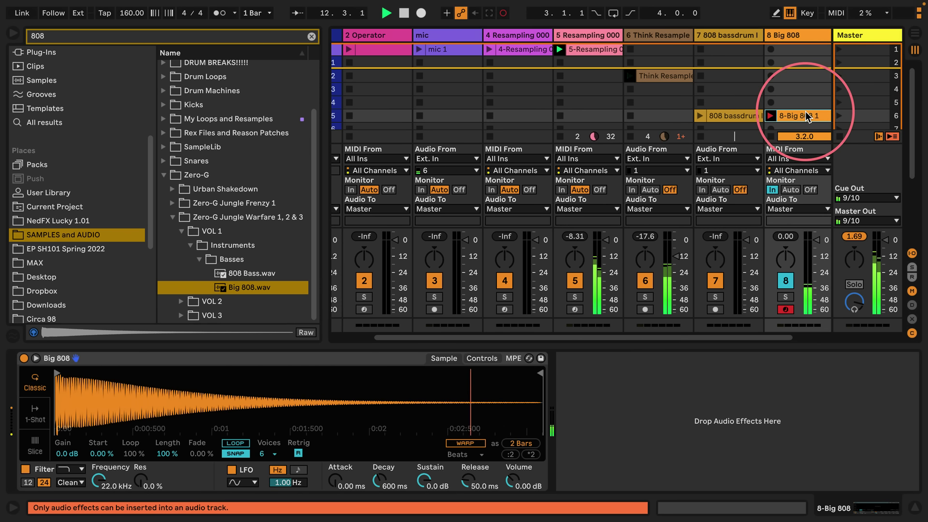
key(space)
key(space)
key(space)
click(791, 190)
key(space)
Step: Open the 8-Big 808 1 clip in an enlarged note editor and align its long C2 note to the clip's start
double_click(792, 115)
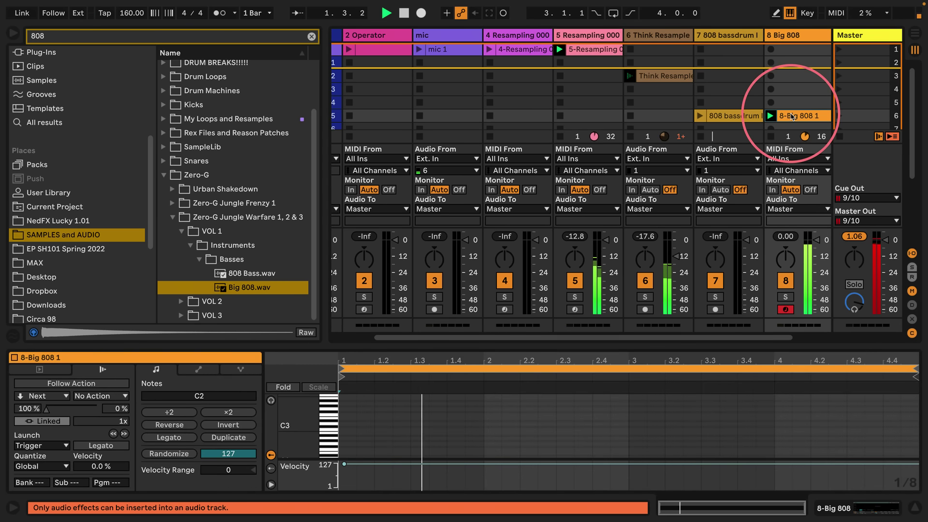
drag(429, 346, 437, 93)
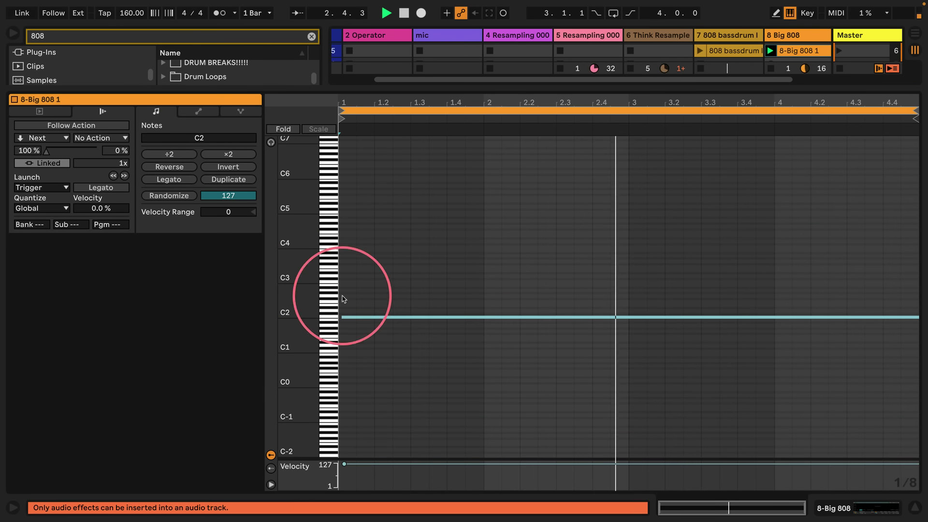
drag(377, 362, 383, 244)
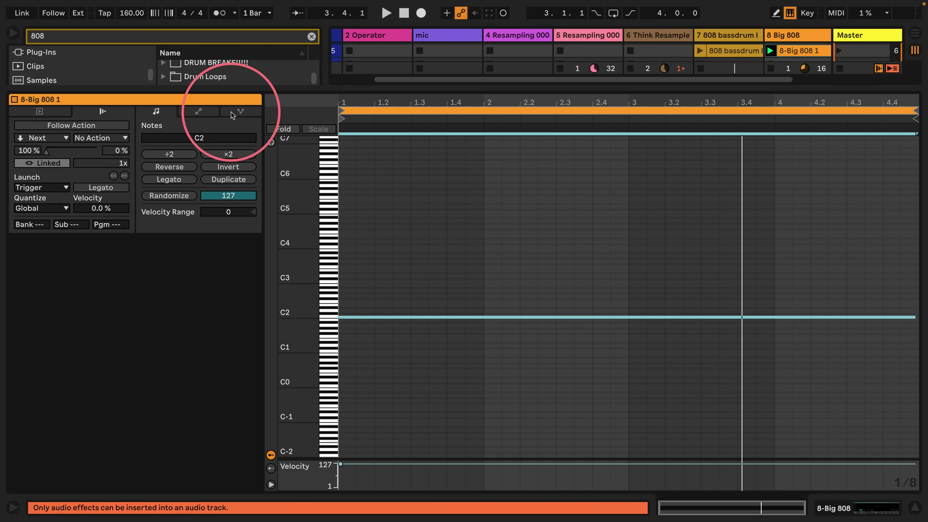
Step: Draw a pitch bend envelope in the Big 808 clip falling steadily from the centre at 1.1.1 to the minimum at the clip's end
click(182, 115)
click(198, 111)
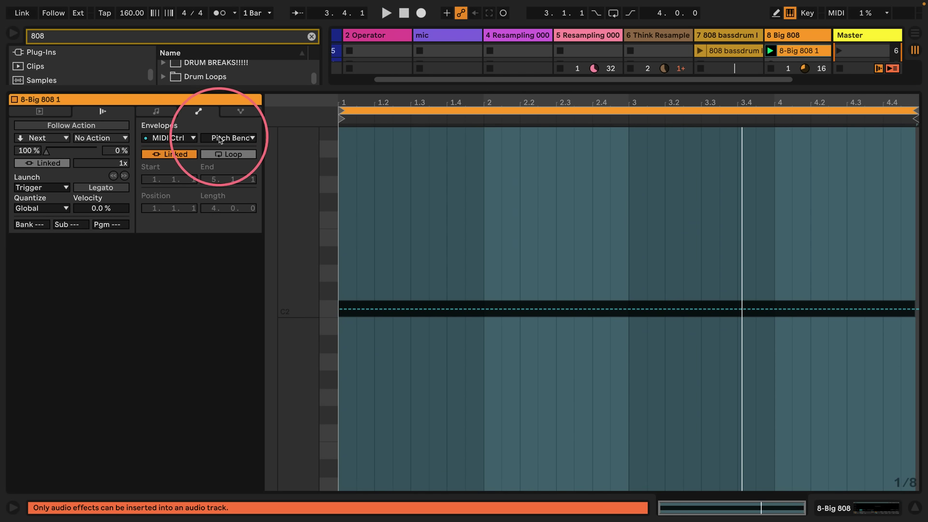
click(350, 316)
click(627, 310)
drag(627, 313, 916, 493)
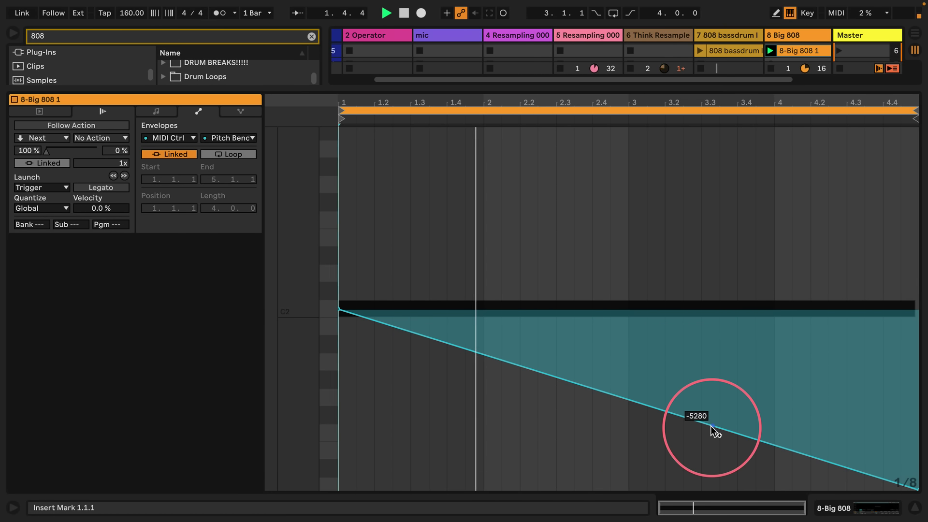
click(823, 506)
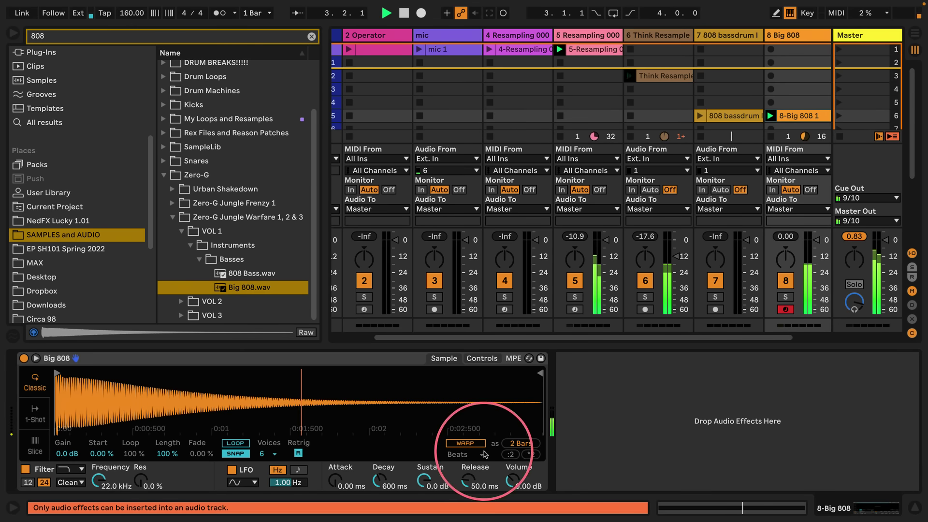
Step: Clear the browser search, narrow the browser, and hide the device view to show more of the session
click(311, 37)
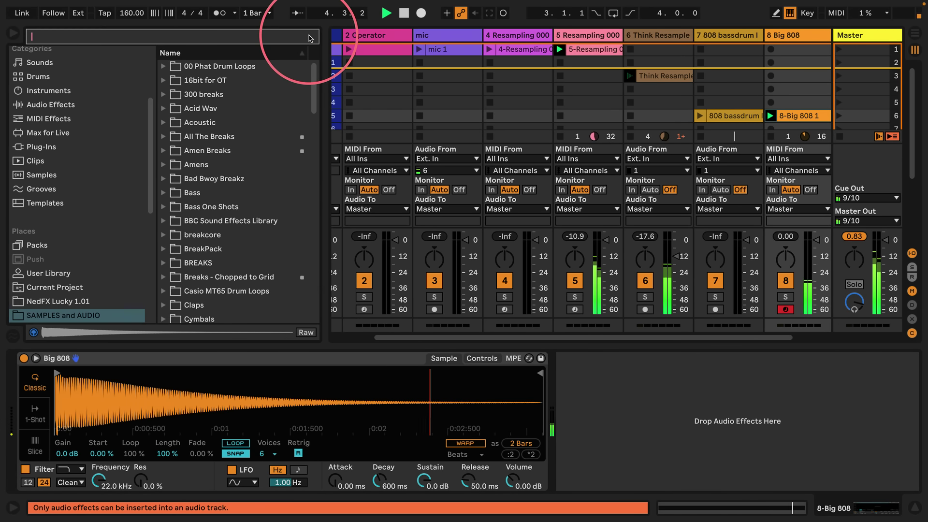
drag(321, 100, 35, 131)
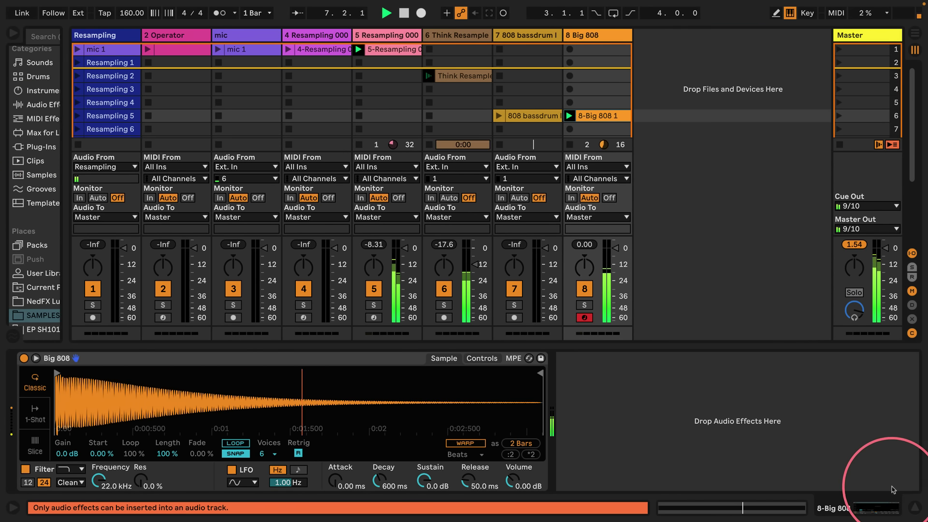
click(913, 509)
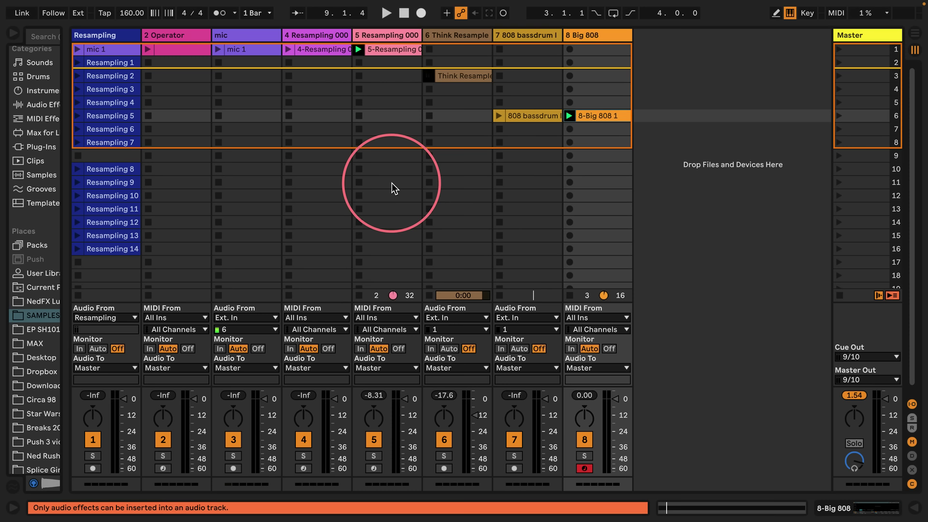
Step: Expand the mic track's Reverb, Hybrid Reverb and Spectral Time devices and examine their freeze controls
double_click(251, 36)
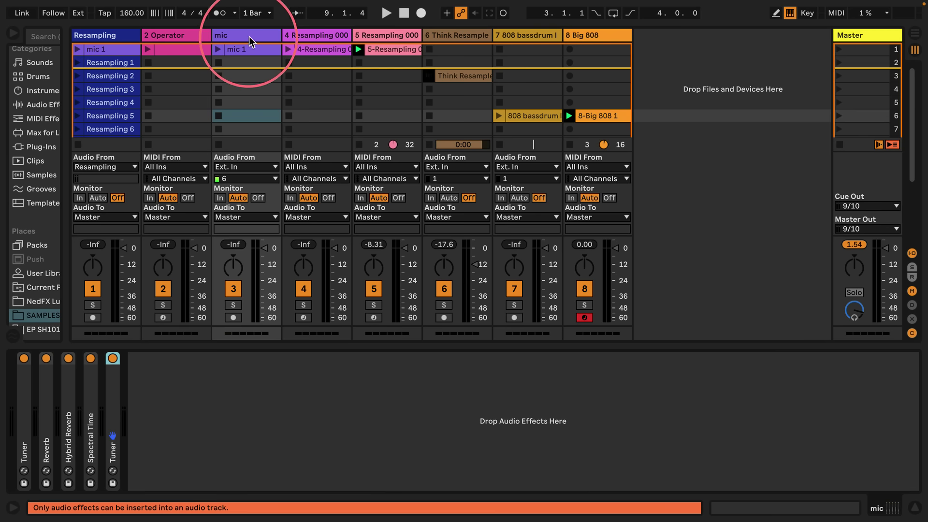
double_click(47, 423)
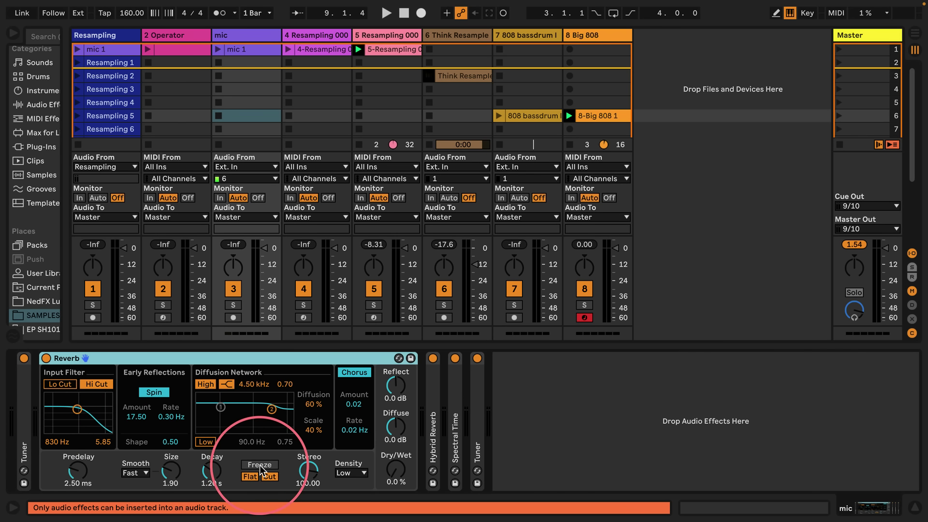
double_click(435, 418)
scroll(683, 447, right, 4)
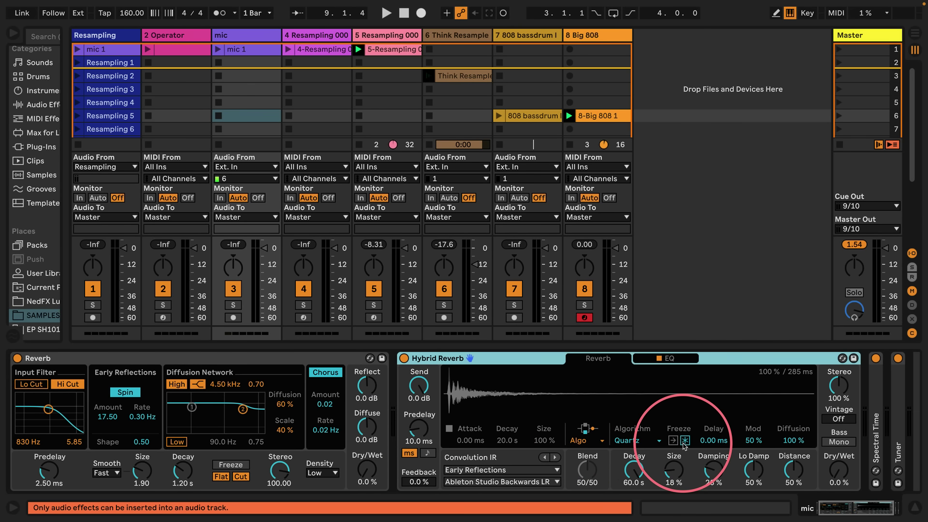
double_click(809, 437)
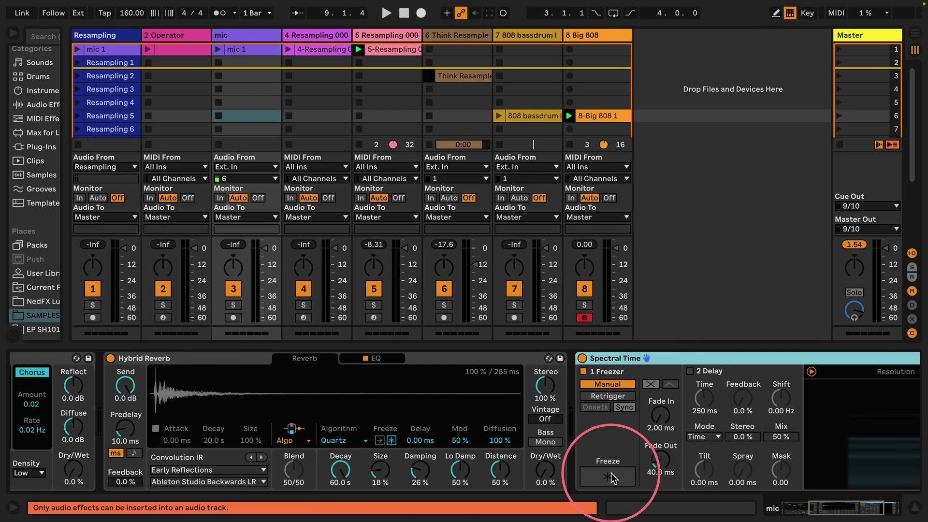
scroll(611, 476, right, 6)
scroll(611, 476, left, 10)
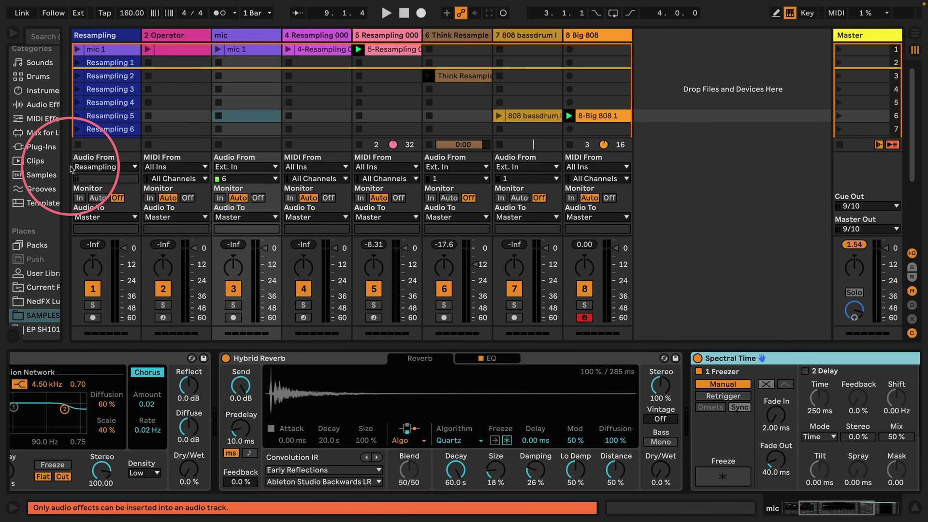
Step: Widen the browser and look through the list of audio effects
drag(68, 169, 393, 214)
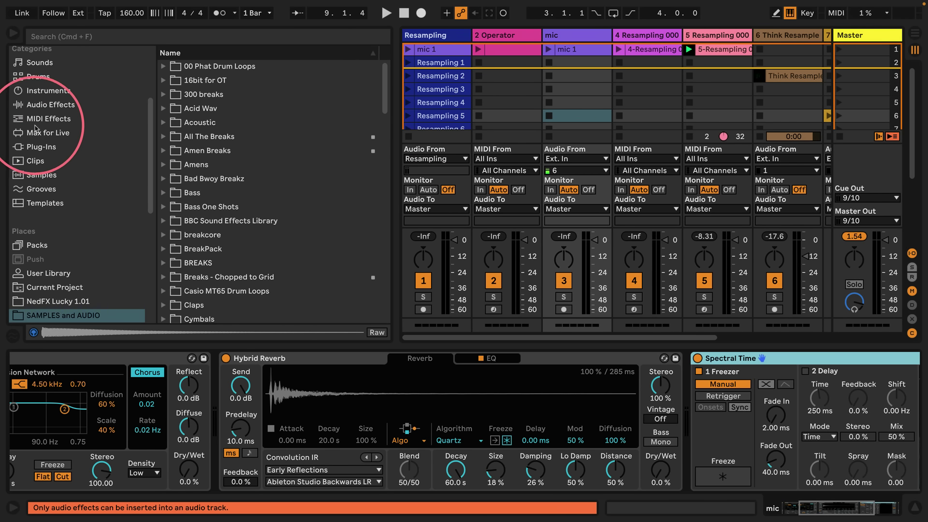
click(48, 105)
scroll(287, 175, down, 3)
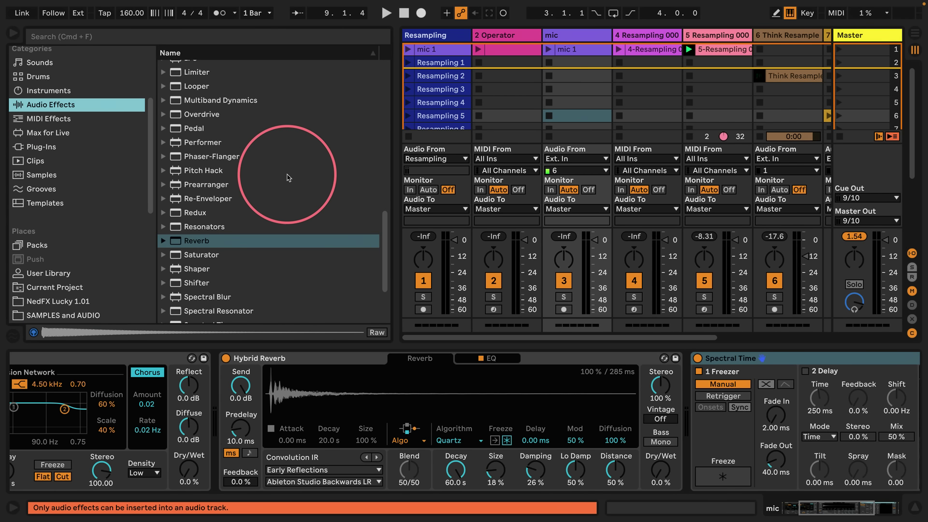
scroll(286, 178, up, 5)
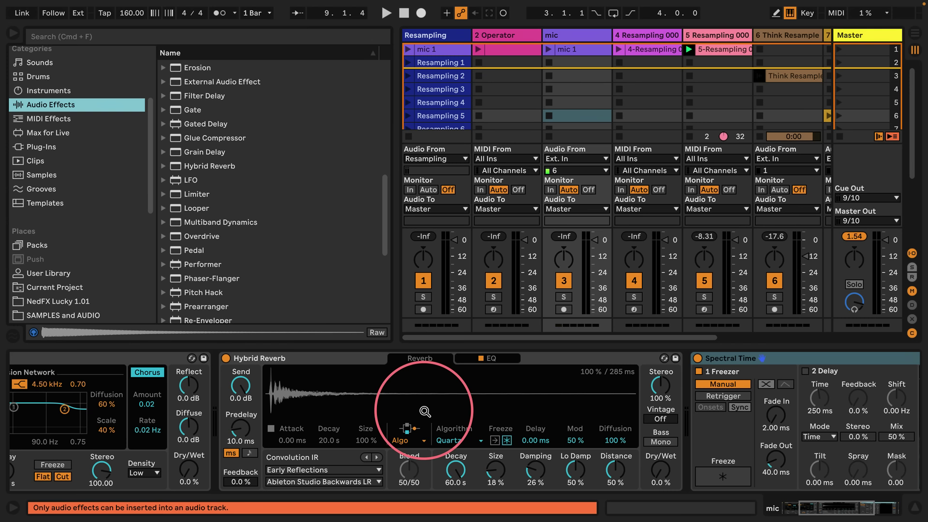
Step: Try track 5's monitoring on In, return it to Auto, and play the full loop before stopping playback
click(719, 35)
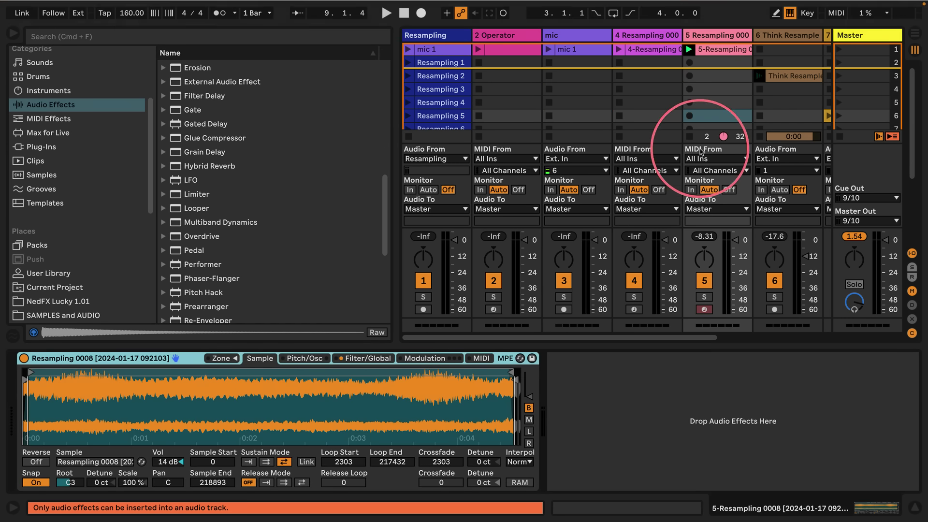
click(691, 190)
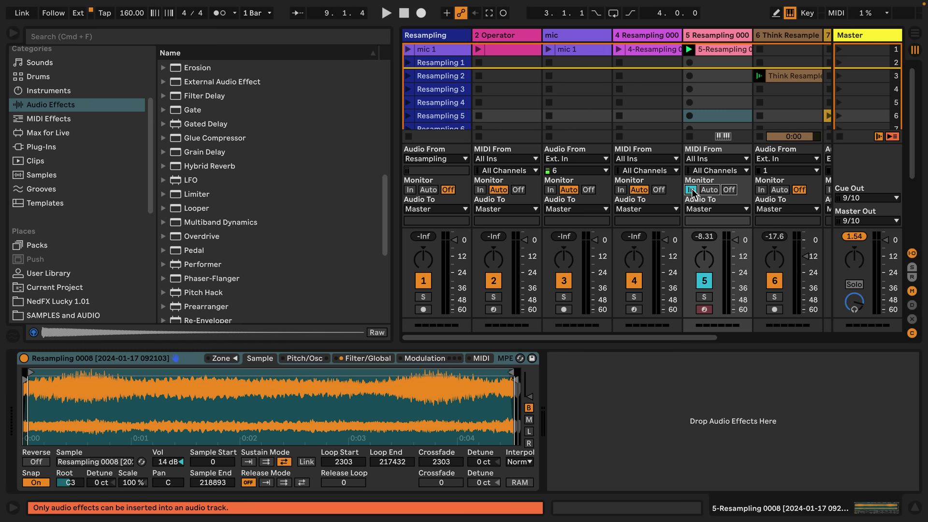
key(space)
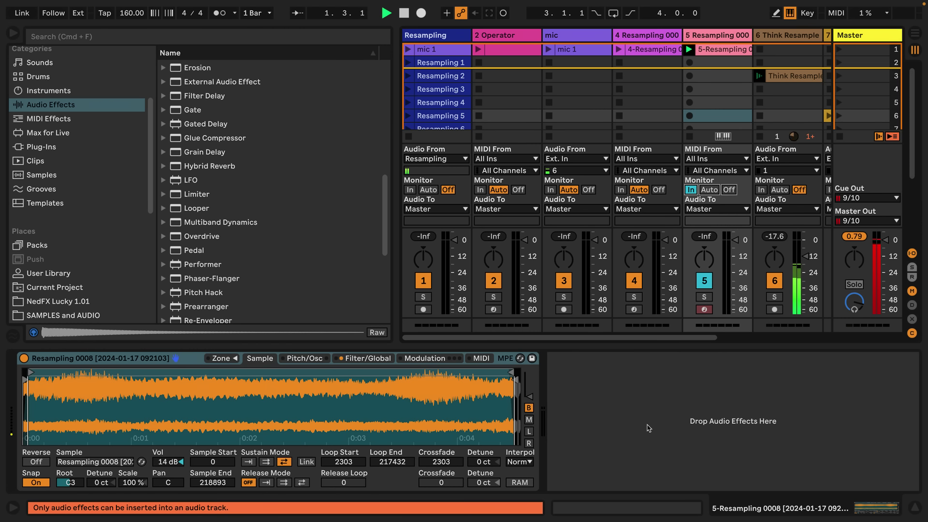
click(710, 190)
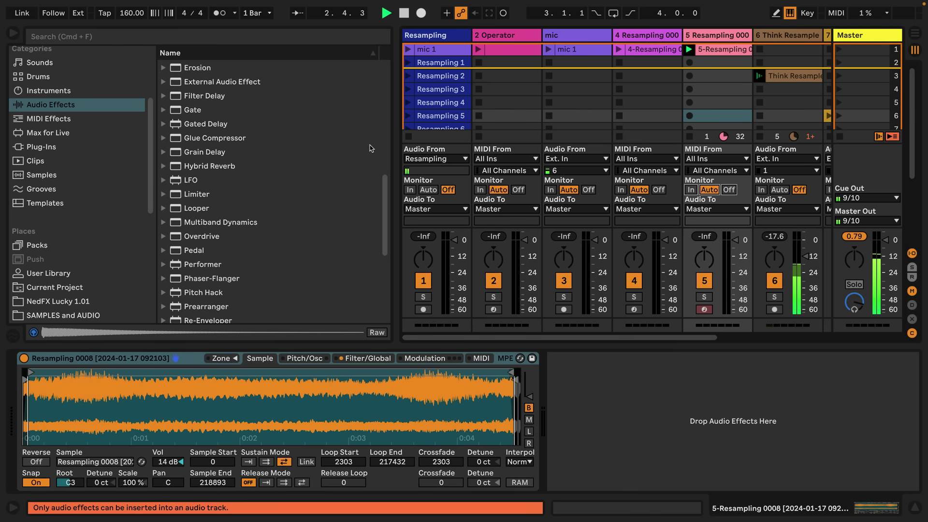
drag(396, 163, 327, 166)
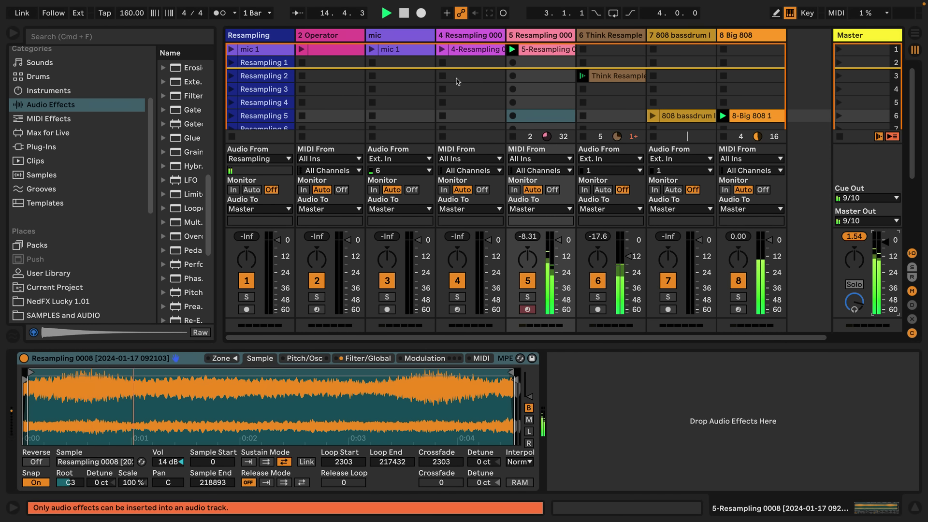
click(404, 13)
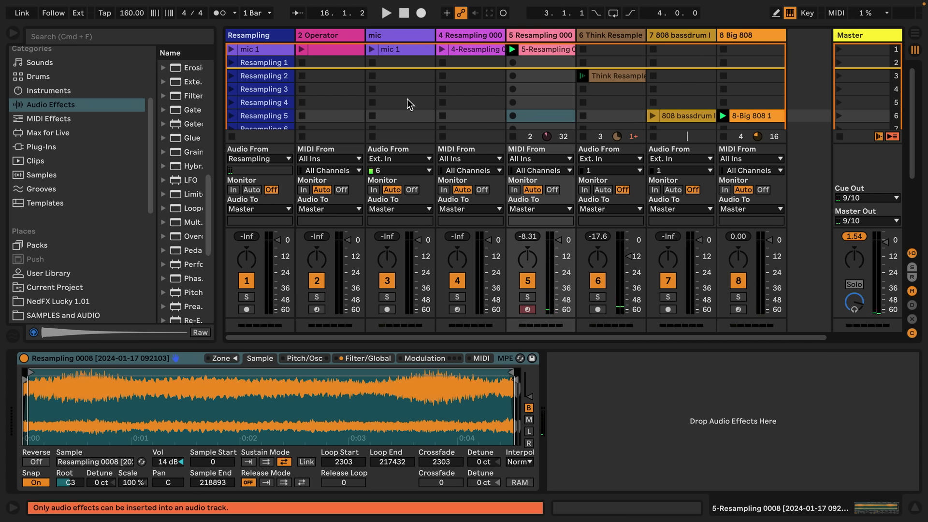